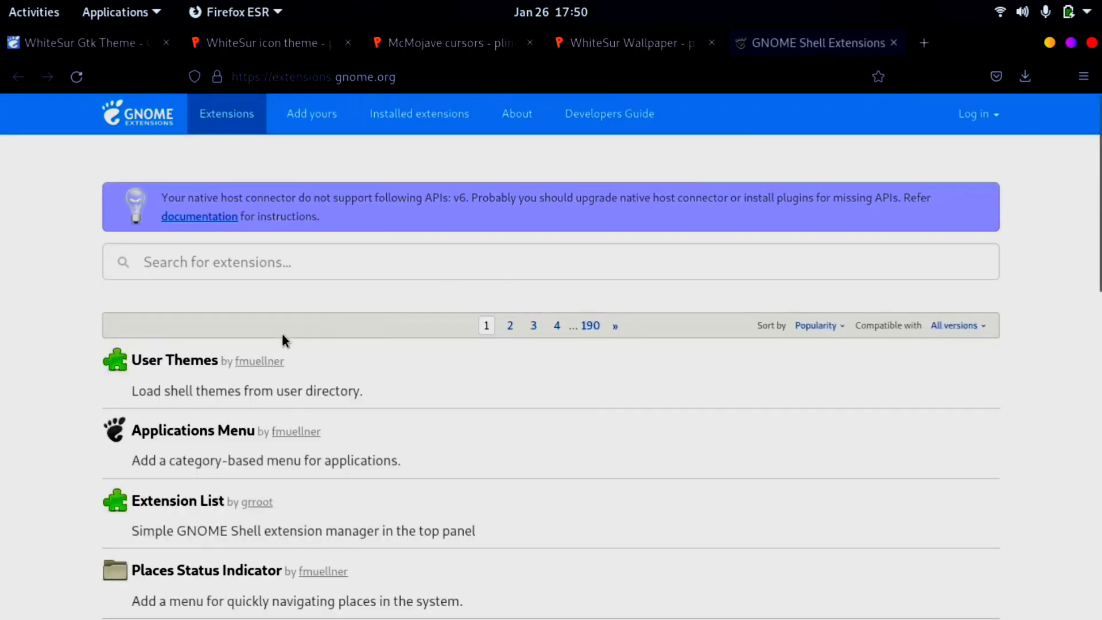
Look at the User Themes extension's page and return to the GNOME extensions list.
{"action": "left_click", "coordinate": [172, 361]}
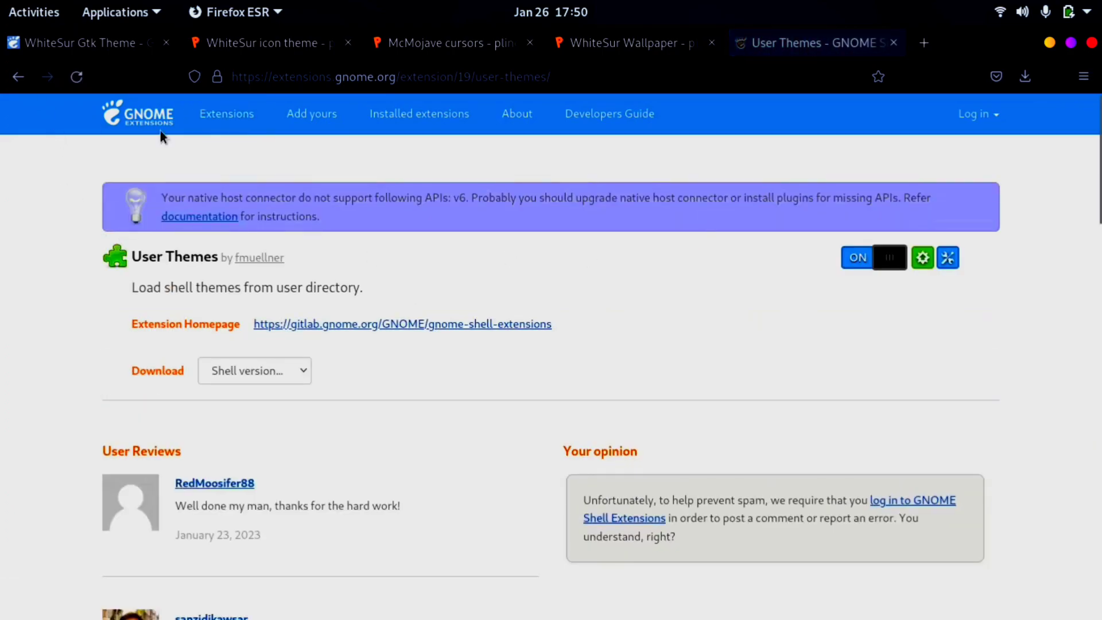
{"action": "left_click", "coordinate": [27, 80]}
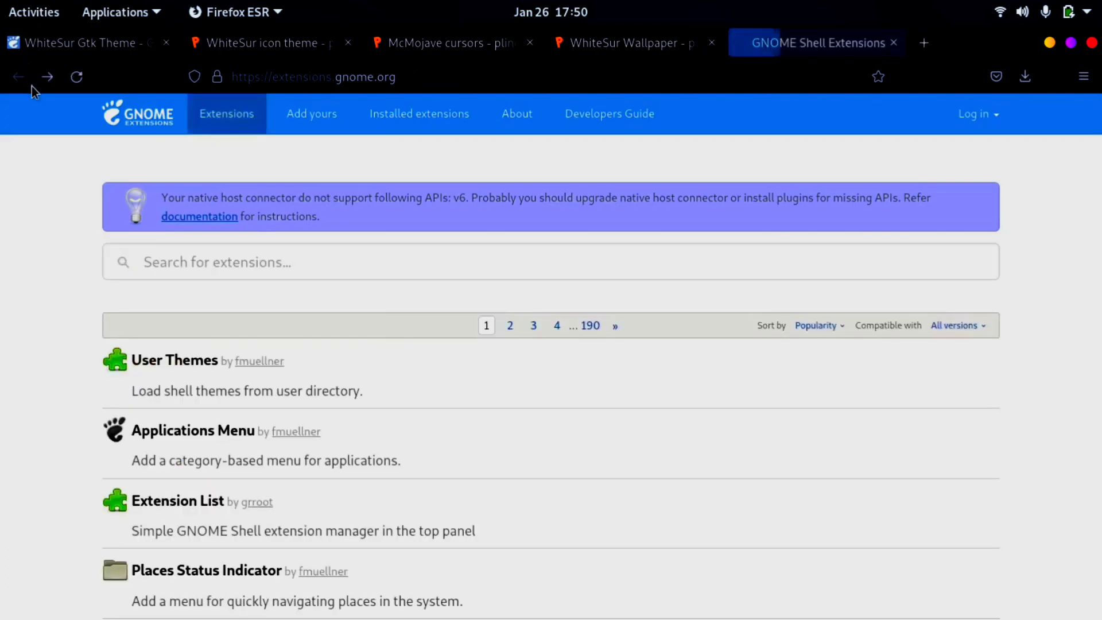
{"action": "scroll", "coordinate": [208, 401], "scroll_direction": "down", "scroll_amount": 5}
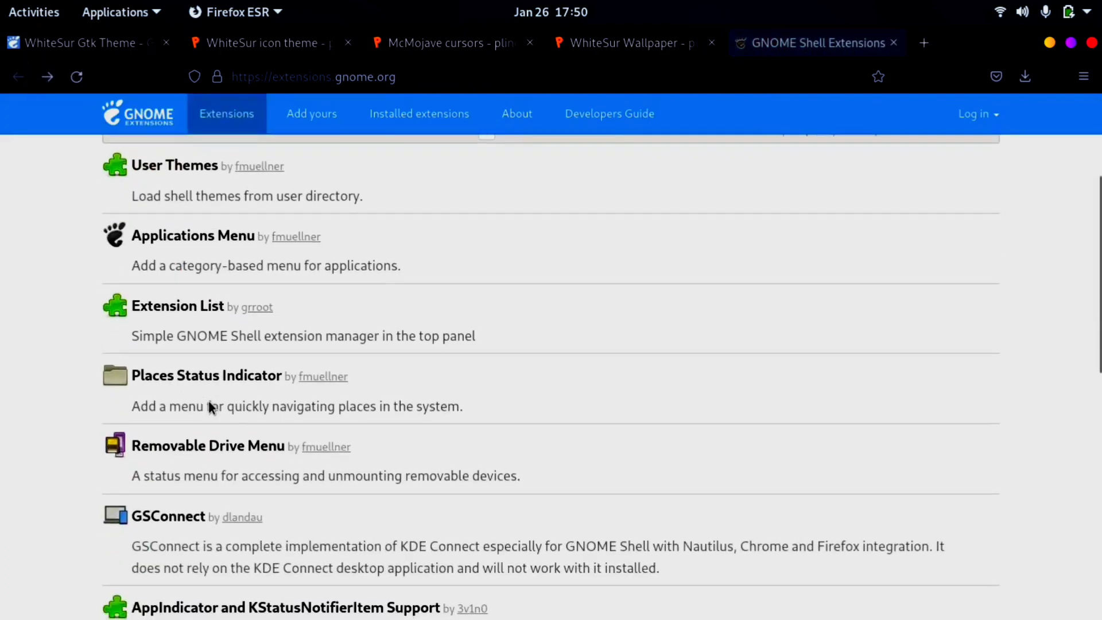
{"action": "scroll", "coordinate": [206, 390], "scroll_direction": "up", "scroll_amount": 4}
{"action": "scroll", "coordinate": [206, 387], "scroll_direction": "up", "scroll_amount": 2}
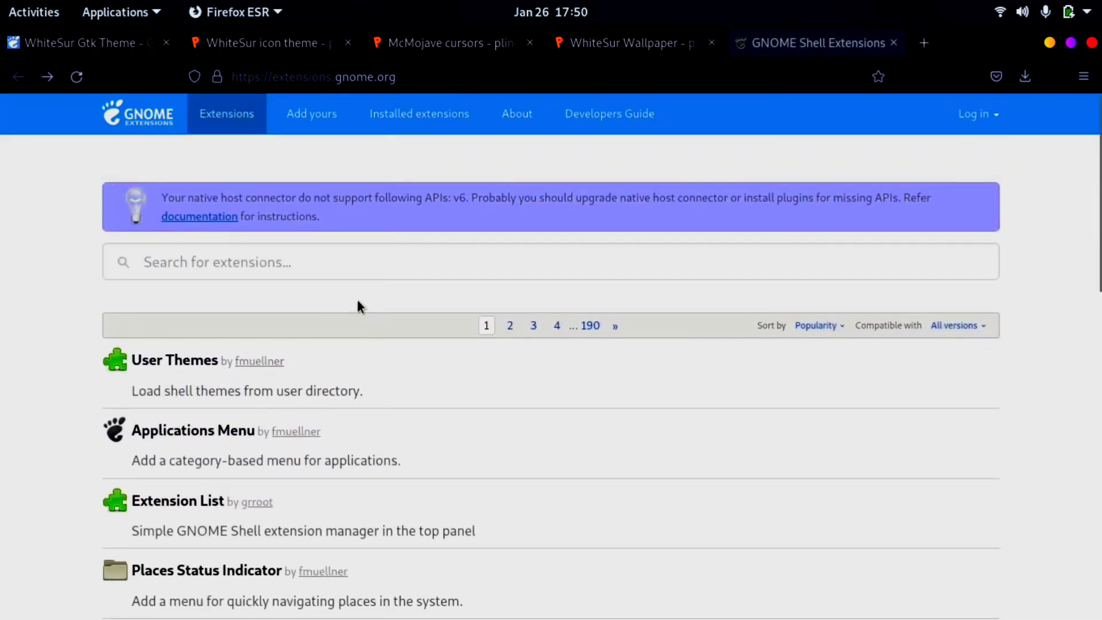
{"action": "left_click", "coordinate": [396, 271]}
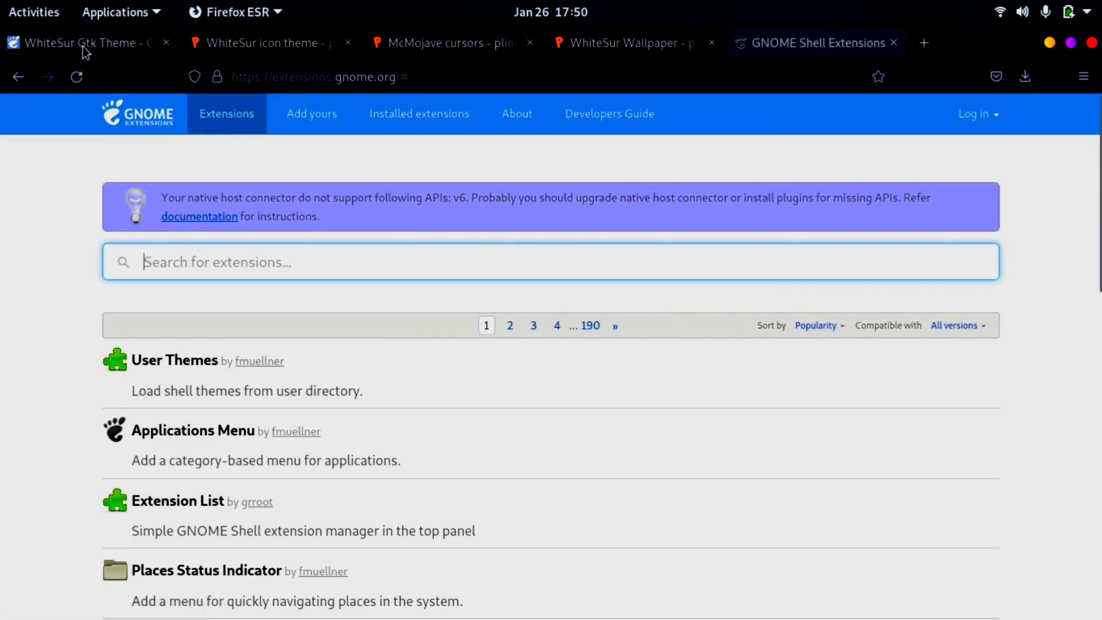
Download WhiteSur-Dark.tar.xz from the files of the WhiteSur Gtk Theme on Pling.
{"action": "left_click", "coordinate": [98, 42]}
{"action": "scroll", "coordinate": [307, 180], "scroll_direction": "up", "scroll_amount": 8}
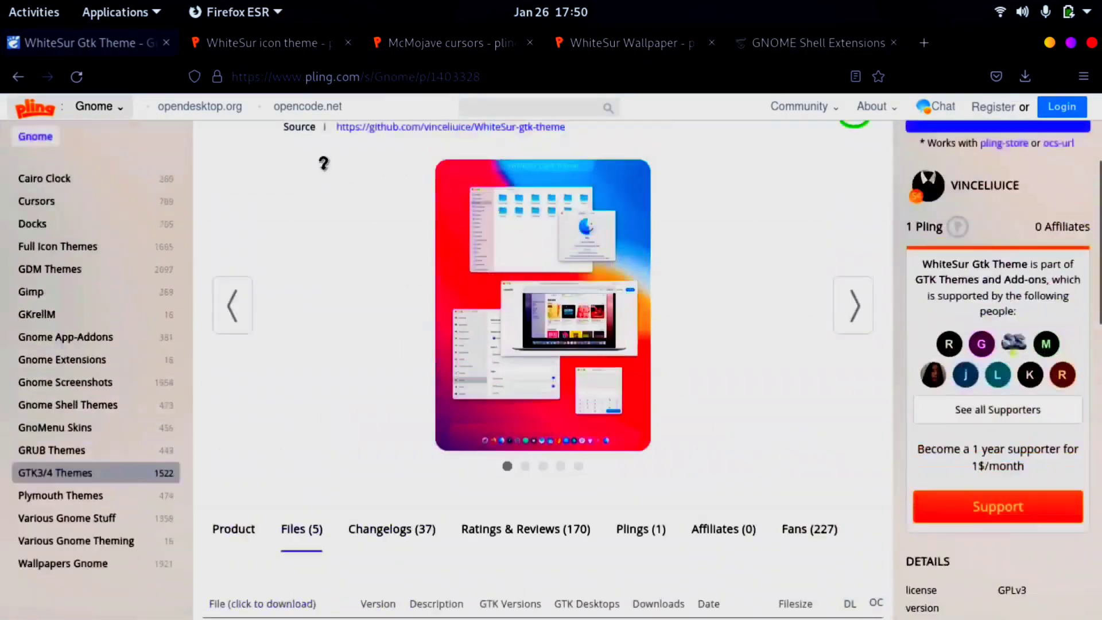
{"action": "scroll", "coordinate": [694, 356], "scroll_direction": "down", "scroll_amount": 4}
{"action": "scroll", "coordinate": [369, 467], "scroll_direction": "down", "scroll_amount": 3}
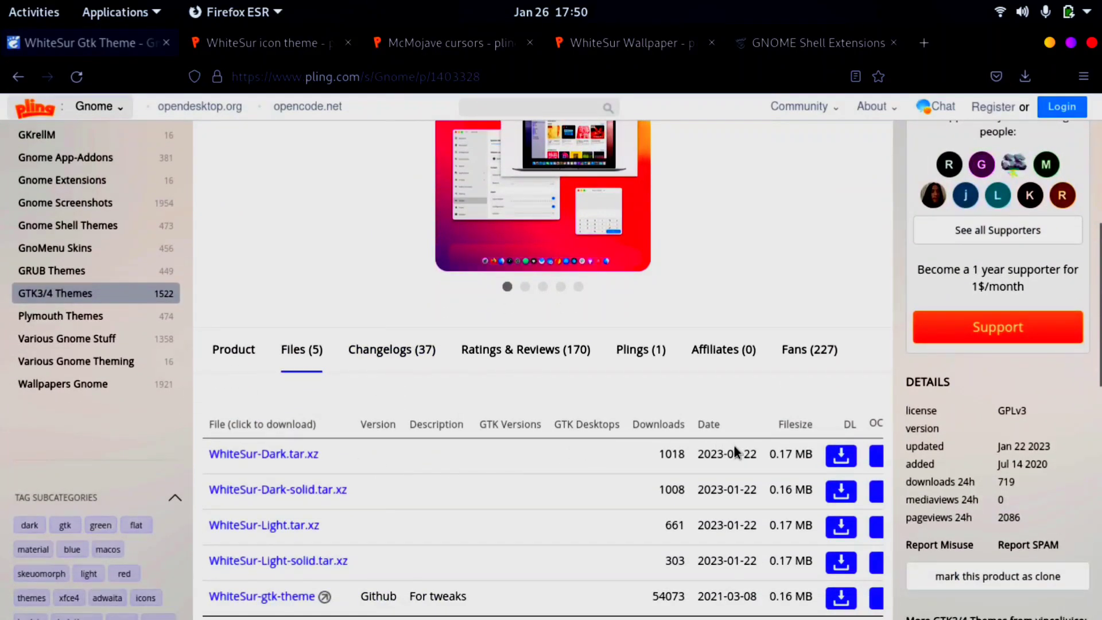
{"action": "left_click", "coordinate": [836, 458]}
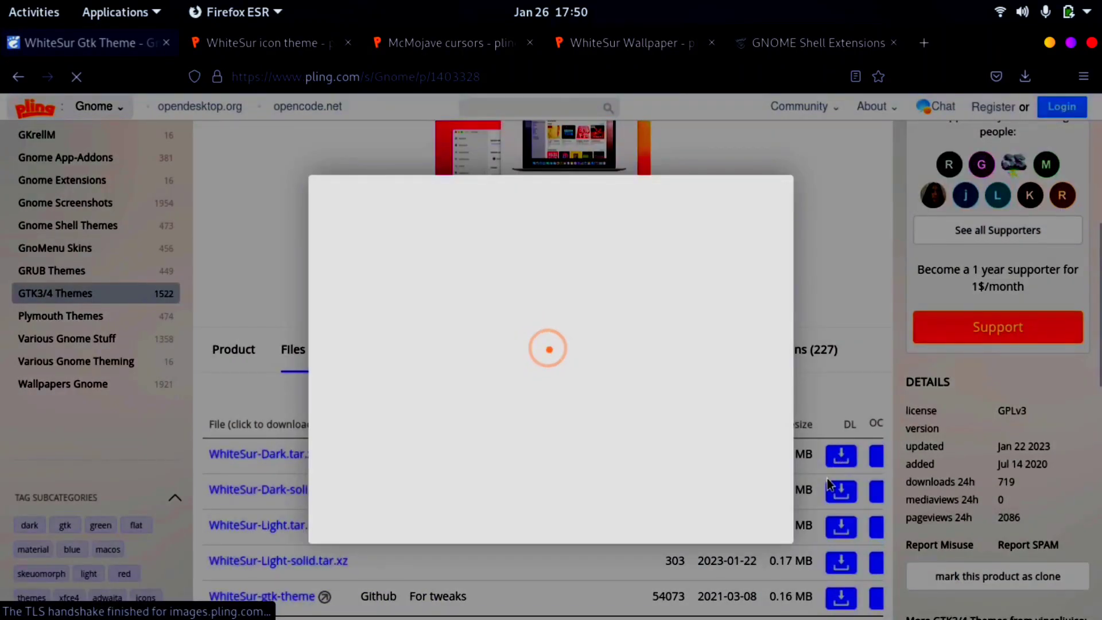
{"action": "left_click", "coordinate": [592, 322]}
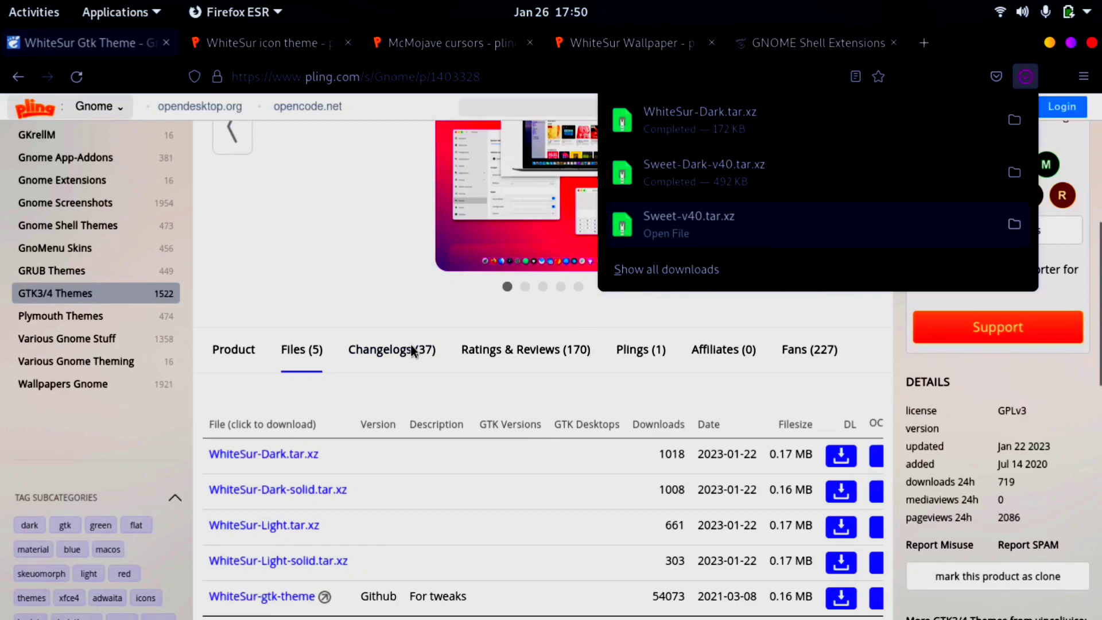
Download the light variant WhiteSur-Light.tar.xz from the same Gtk theme's file list.
{"action": "scroll", "coordinate": [316, 468], "scroll_direction": "down", "scroll_amount": 2}
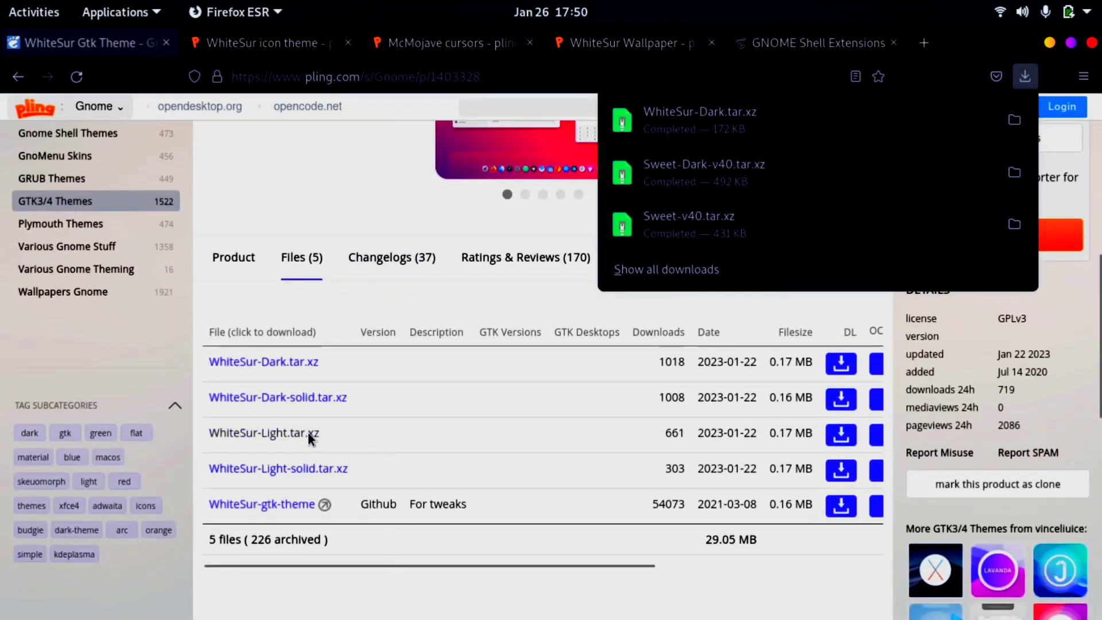
{"action": "left_click", "coordinate": [840, 439]}
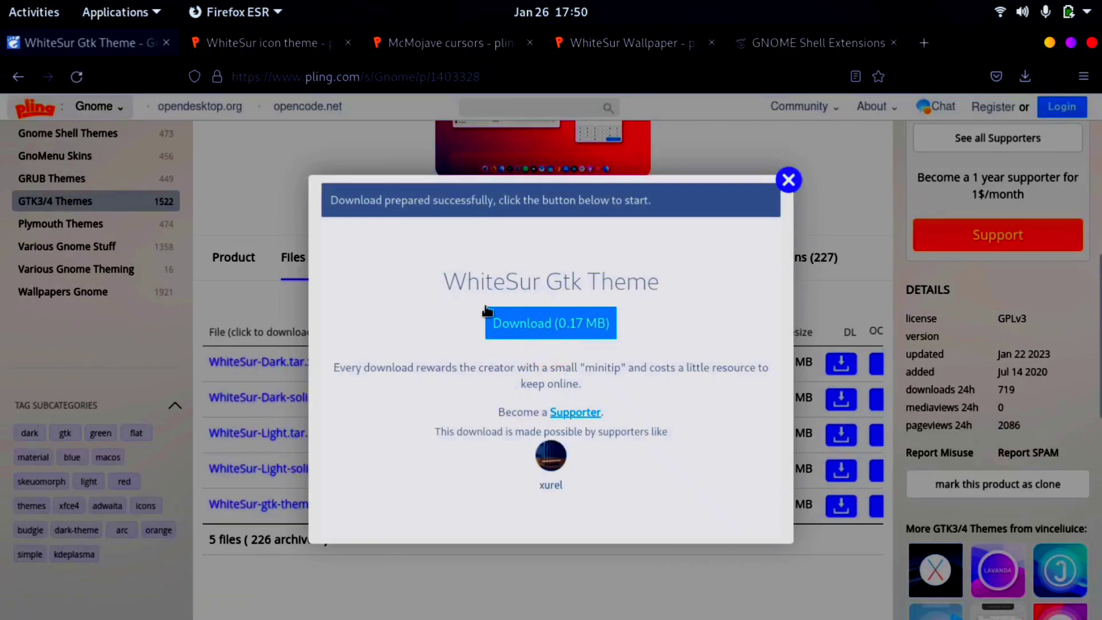
{"action": "left_click", "coordinate": [534, 321]}
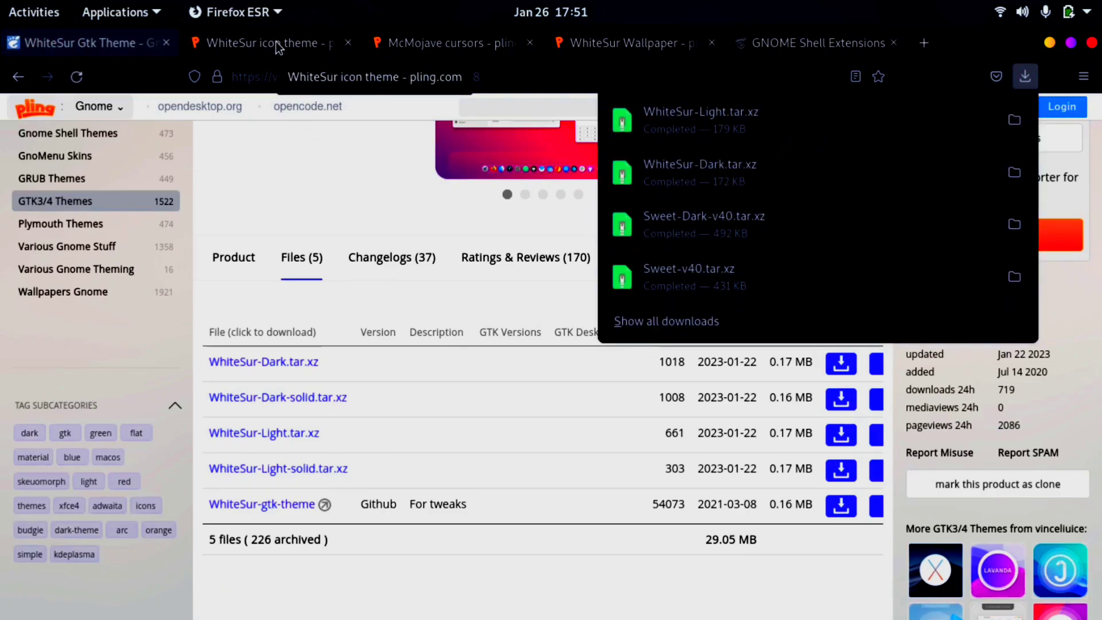
Download 01-WhiteSur.tar.xz from the files of the already open WhiteSur icon theme page.
{"action": "left_click", "coordinate": [276, 41]}
{"action": "left_click", "coordinate": [276, 41]}
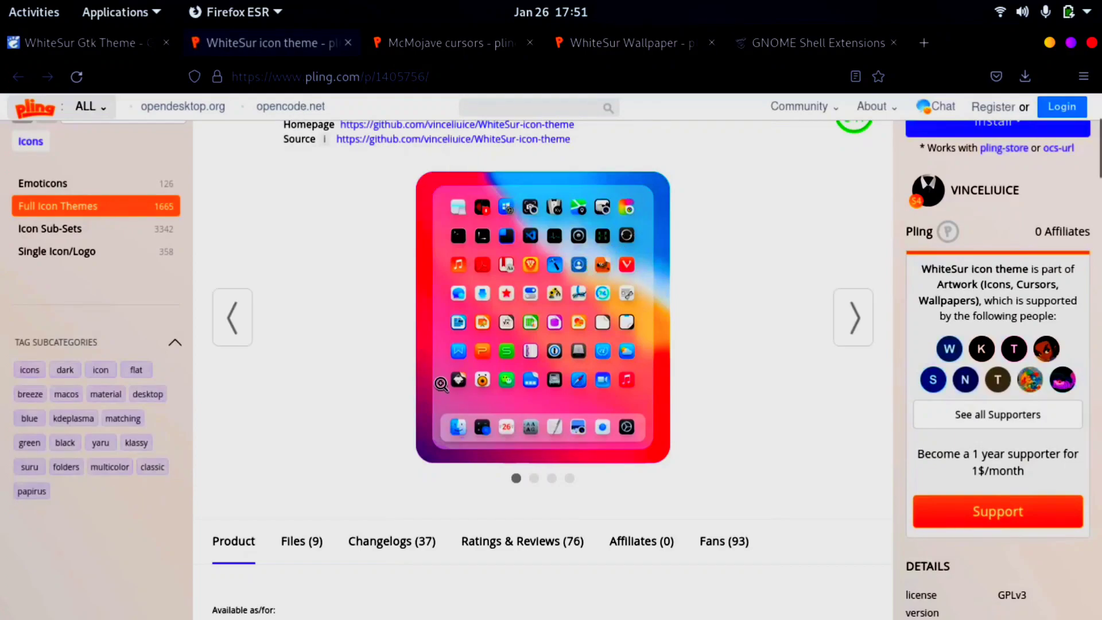
{"action": "scroll", "coordinate": [444, 376], "scroll_direction": "down", "scroll_amount": 1}
{"action": "scroll", "coordinate": [459, 345], "scroll_direction": "up", "scroll_amount": 2}
{"action": "scroll", "coordinate": [443, 398], "scroll_direction": "down", "scroll_amount": 2}
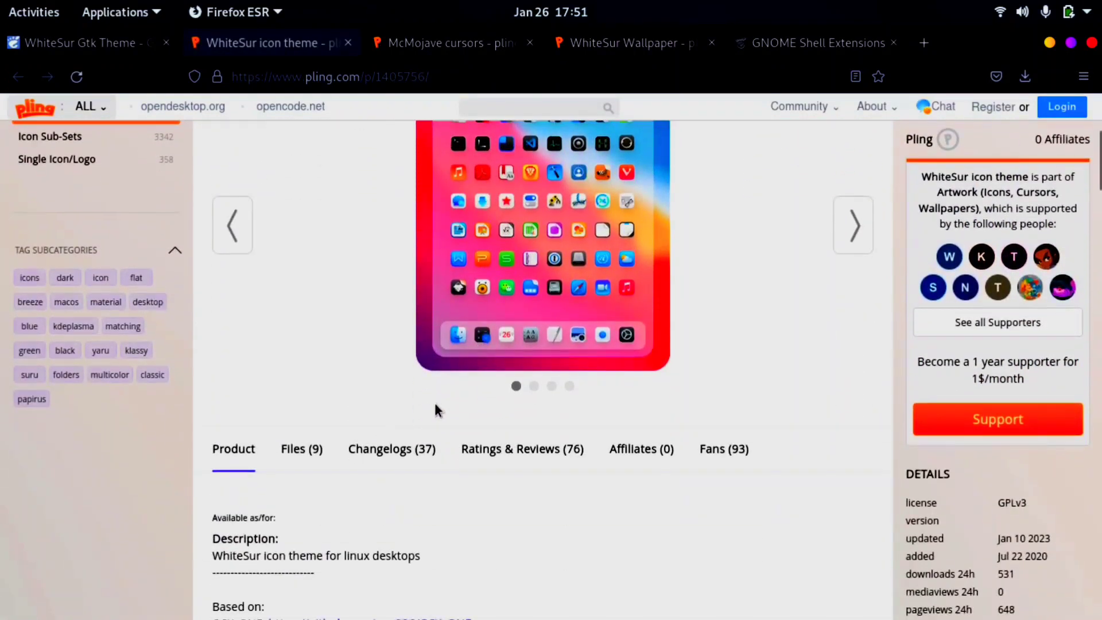
{"action": "left_click", "coordinate": [292, 451]}
{"action": "scroll", "coordinate": [341, 460], "scroll_direction": "down", "scroll_amount": 2}
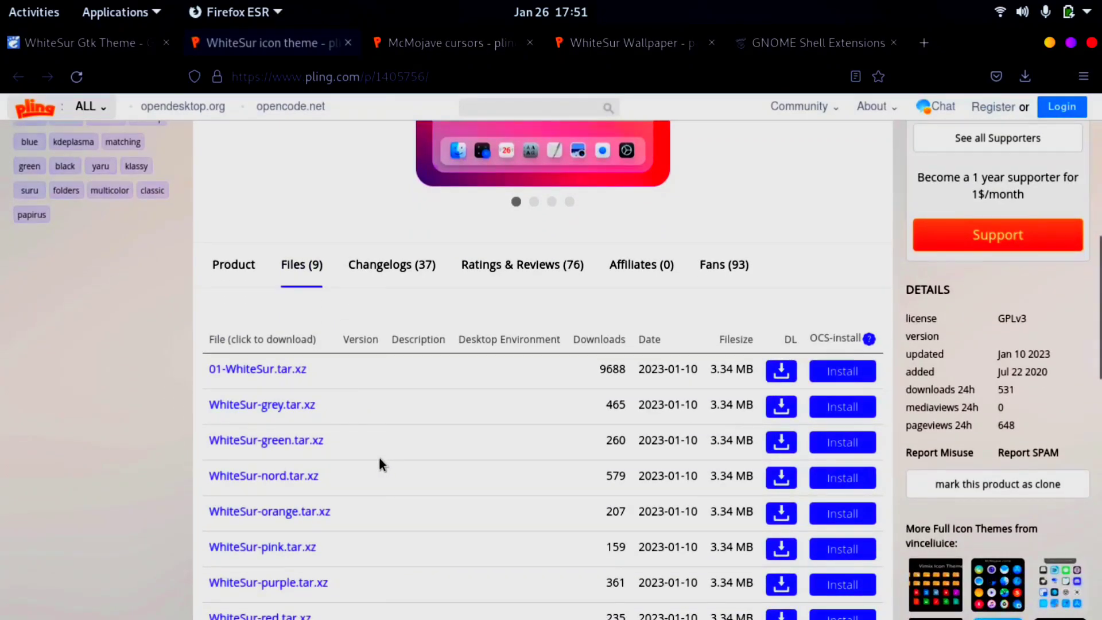
{"action": "scroll", "coordinate": [379, 463], "scroll_direction": "down", "scroll_amount": 1}
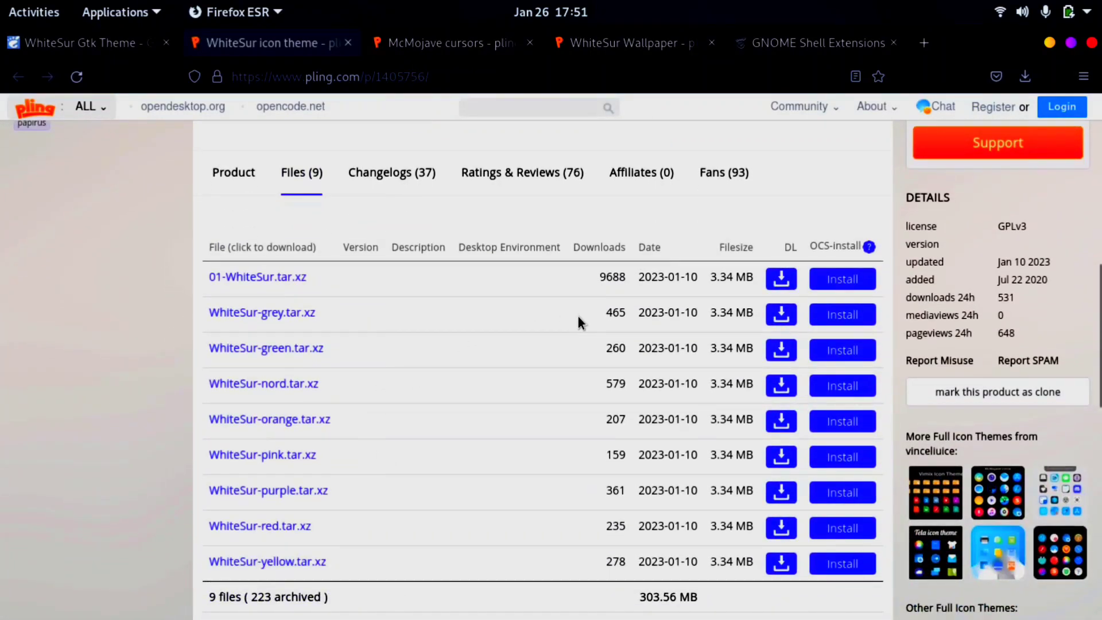
{"action": "left_click", "coordinate": [788, 278]}
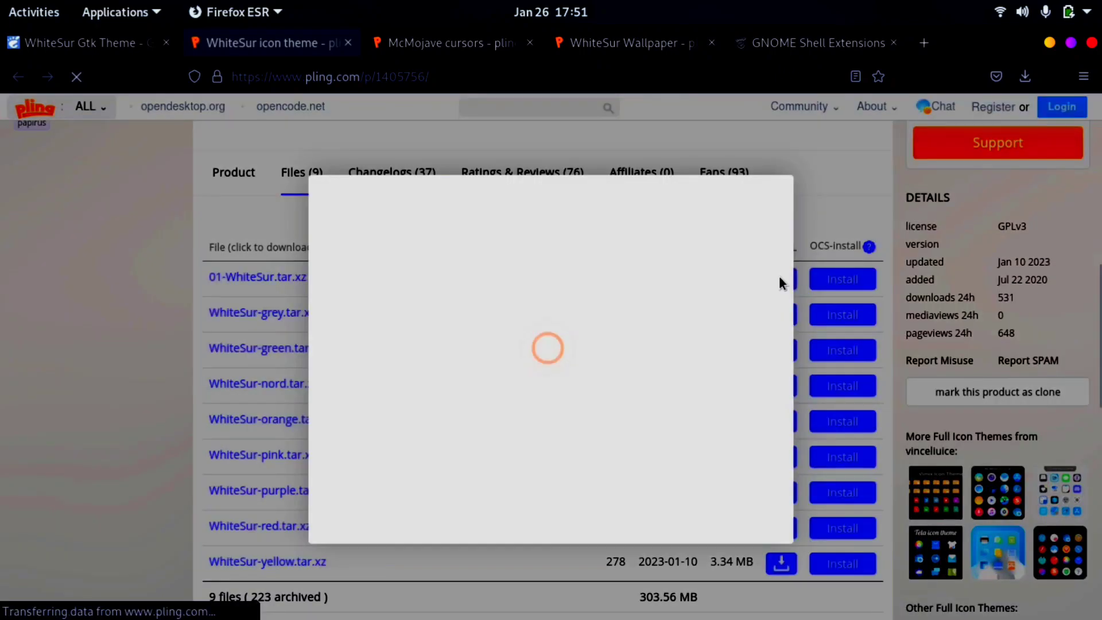
{"action": "left_click", "coordinate": [586, 312]}
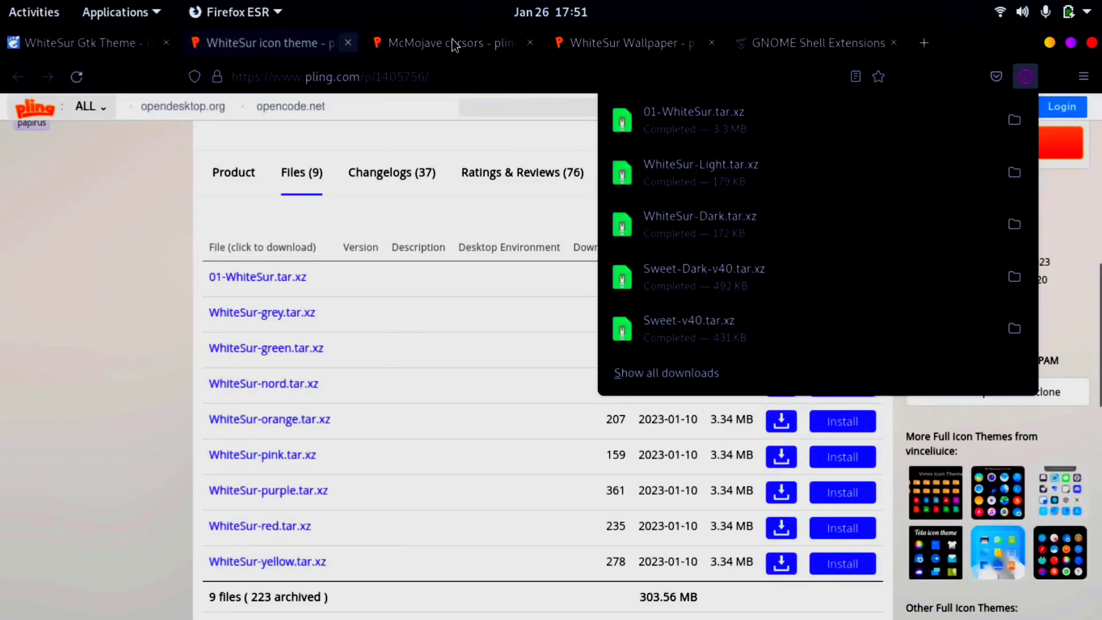
Download McMojave-cursors.tar.xz from the files of the McMojave cursors page.
{"action": "left_click", "coordinate": [498, 49]}
{"action": "scroll", "coordinate": [568, 288], "scroll_direction": "down", "scroll_amount": 5}
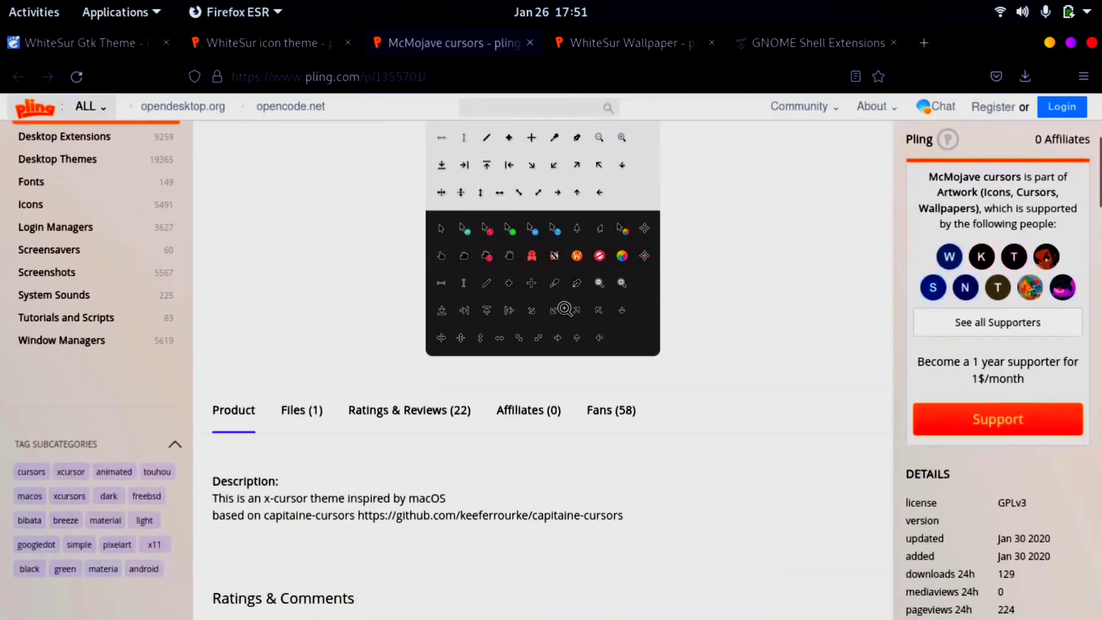
{"action": "left_click", "coordinate": [313, 413]}
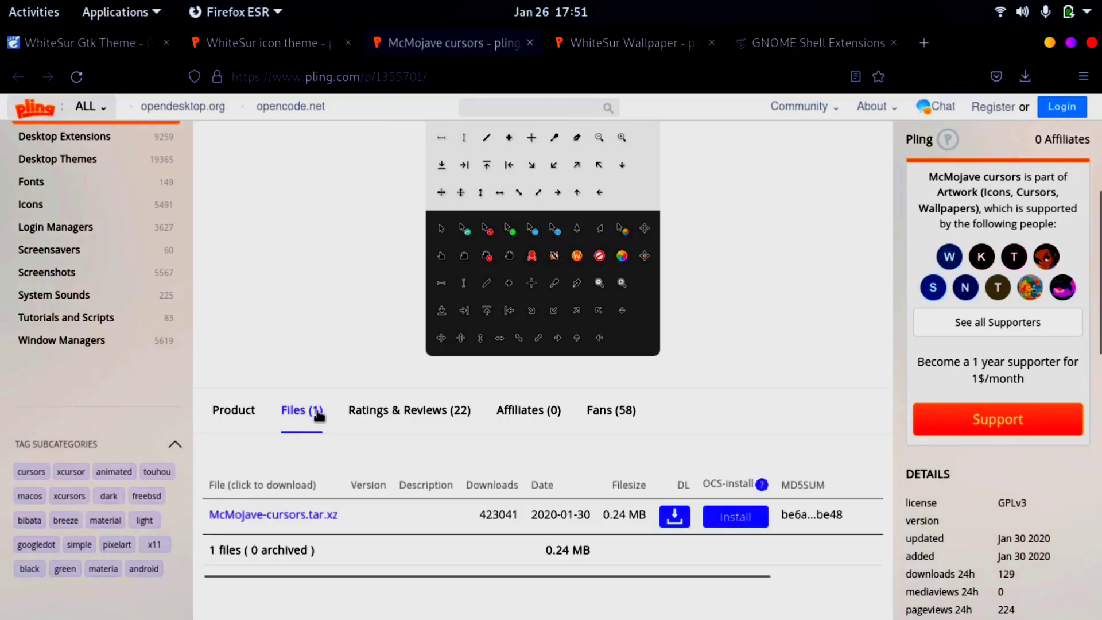
{"action": "scroll", "coordinate": [371, 465], "scroll_direction": "down", "scroll_amount": 1}
{"action": "scroll", "coordinate": [371, 465], "scroll_direction": "down", "scroll_amount": 1}
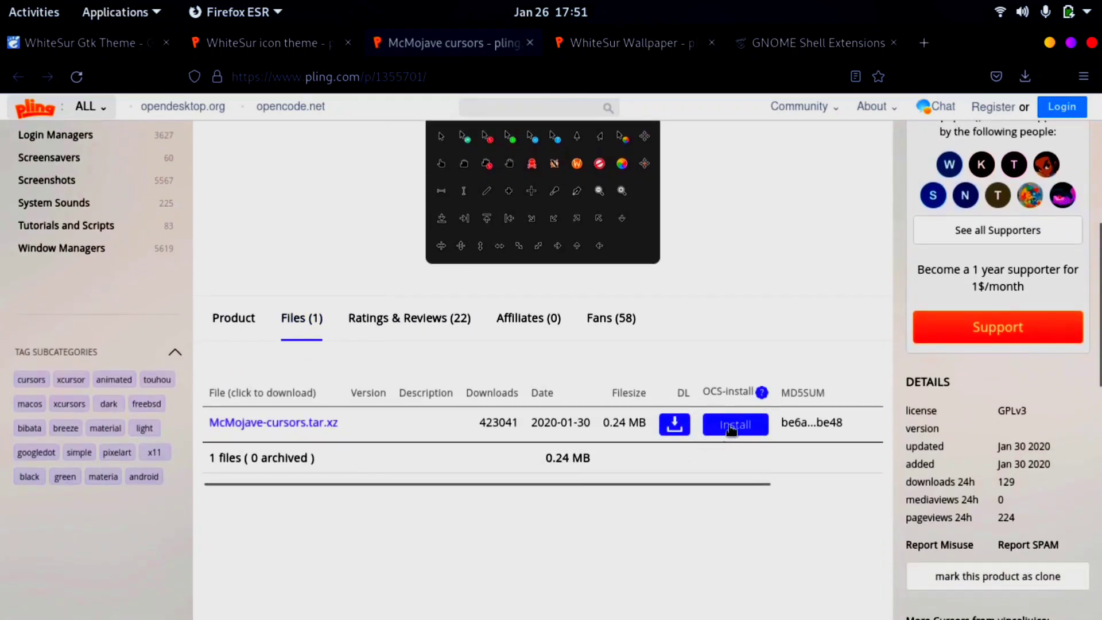
{"action": "left_click", "coordinate": [673, 423]}
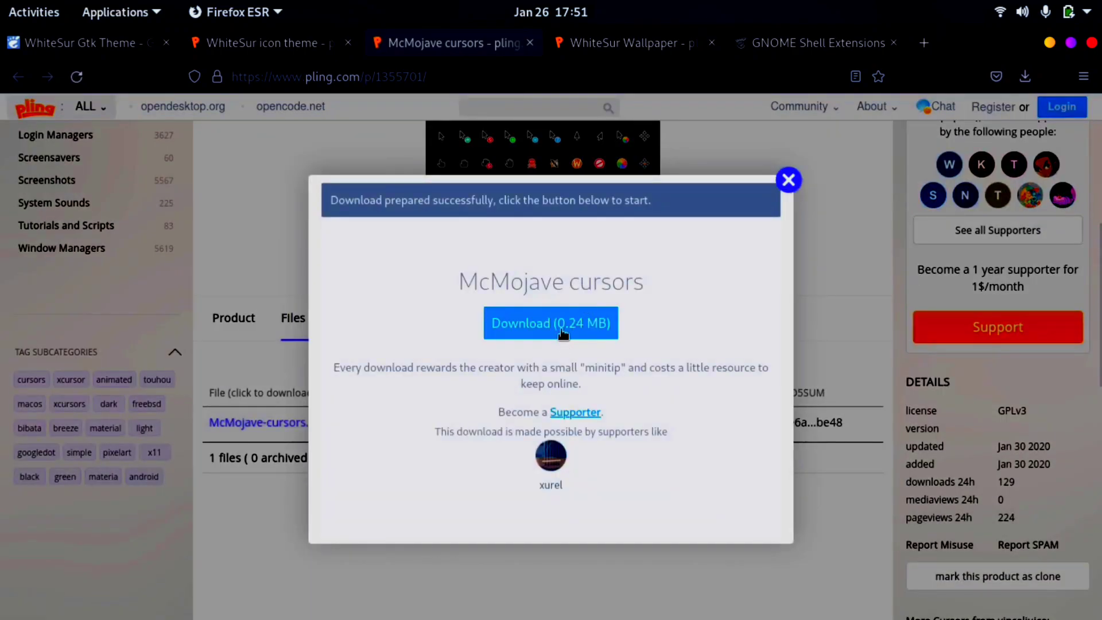
{"action": "left_click", "coordinate": [562, 333]}
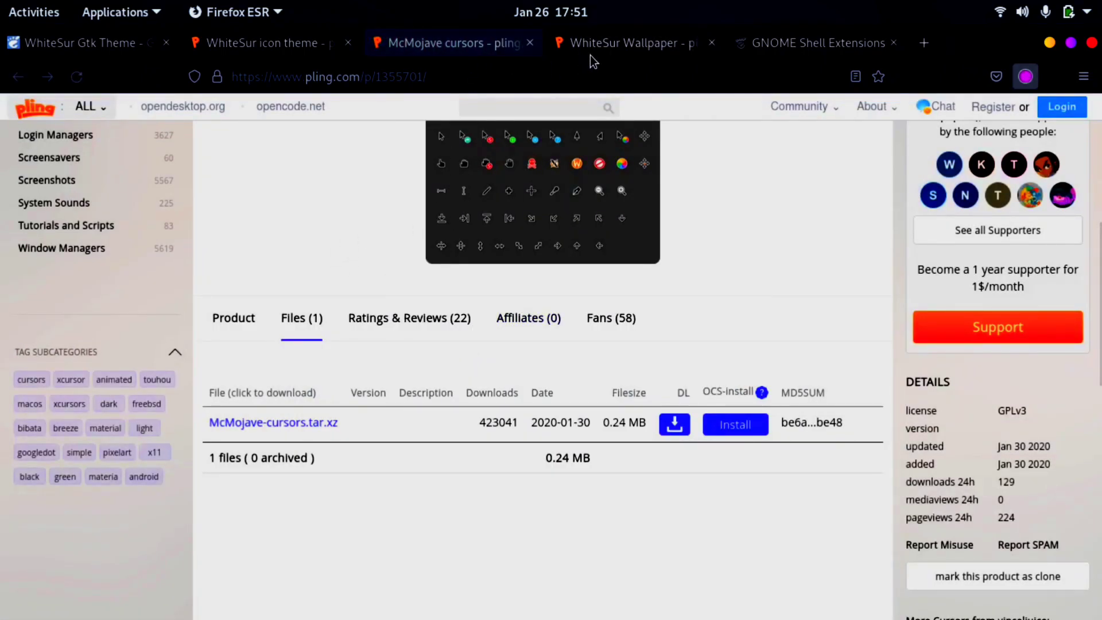
Download the wallpaper archive WhiteSur.tar.xz from the files of the WhiteSur Wallpaper page.
{"action": "left_click", "coordinate": [610, 45]}
{"action": "scroll", "coordinate": [540, 260], "scroll_direction": "down", "scroll_amount": 7}
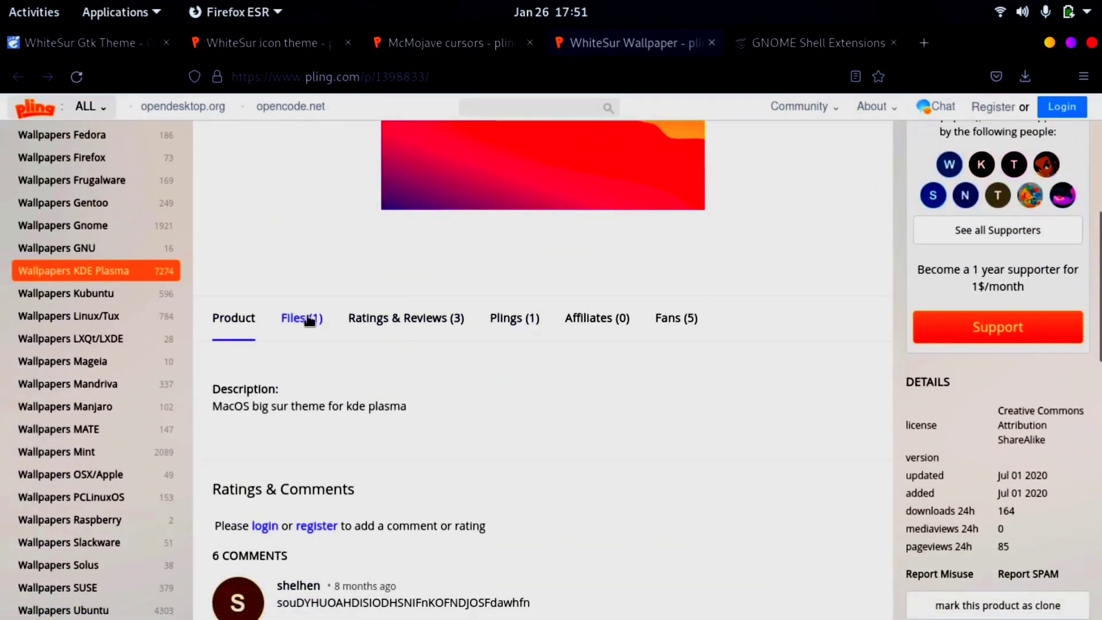
{"action": "left_click", "coordinate": [308, 319]}
{"action": "scroll", "coordinate": [564, 427], "scroll_direction": "down", "scroll_amount": 2}
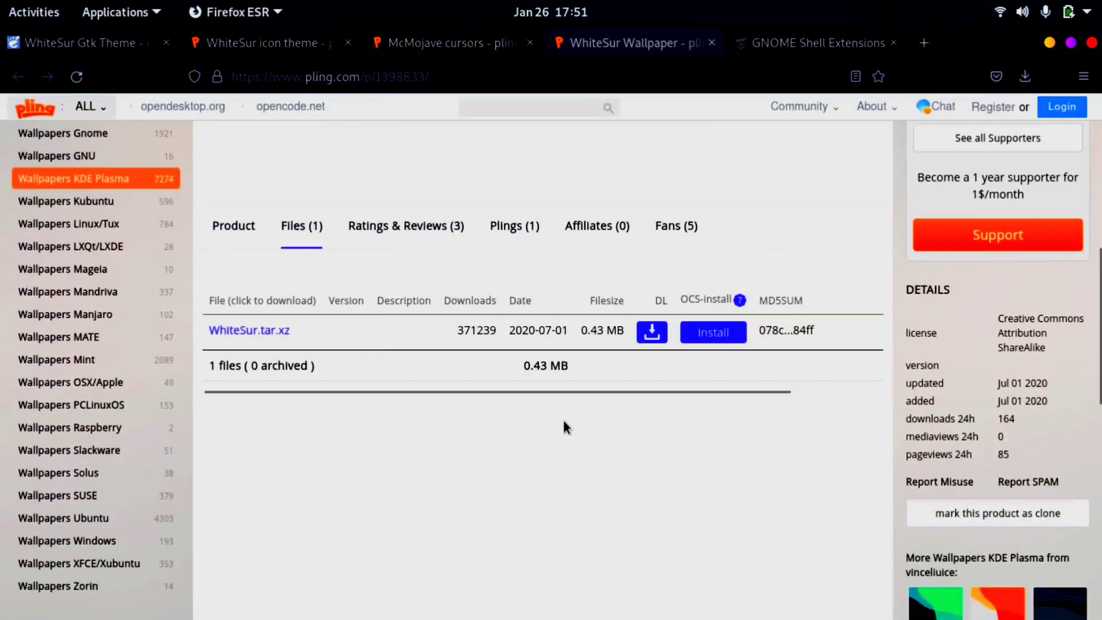
{"action": "left_click", "coordinate": [642, 336]}
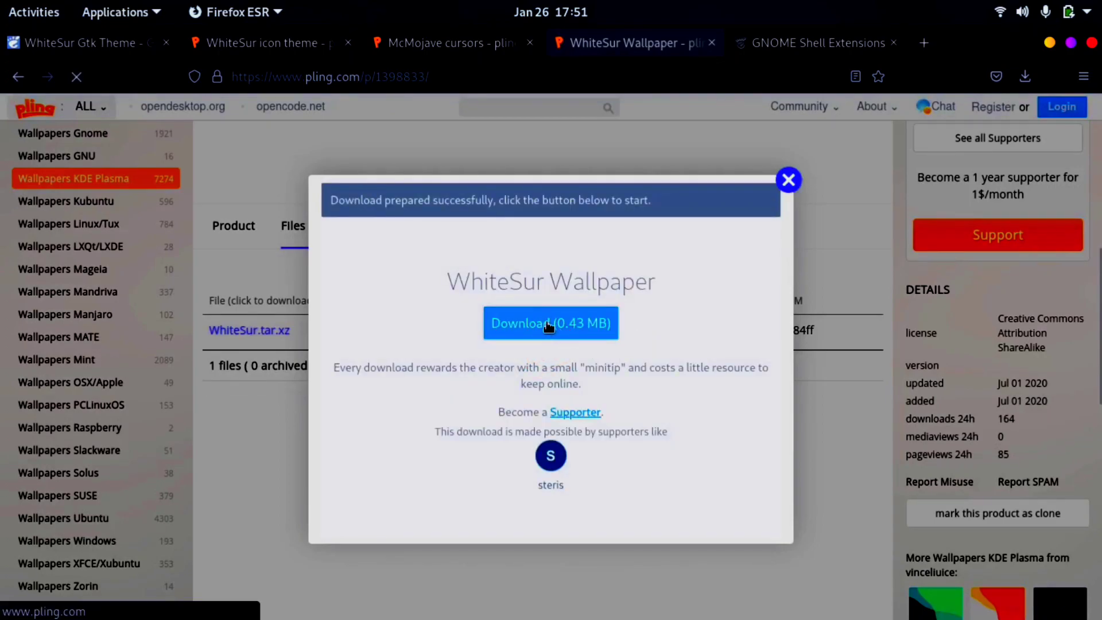
{"action": "left_click", "coordinate": [549, 325]}
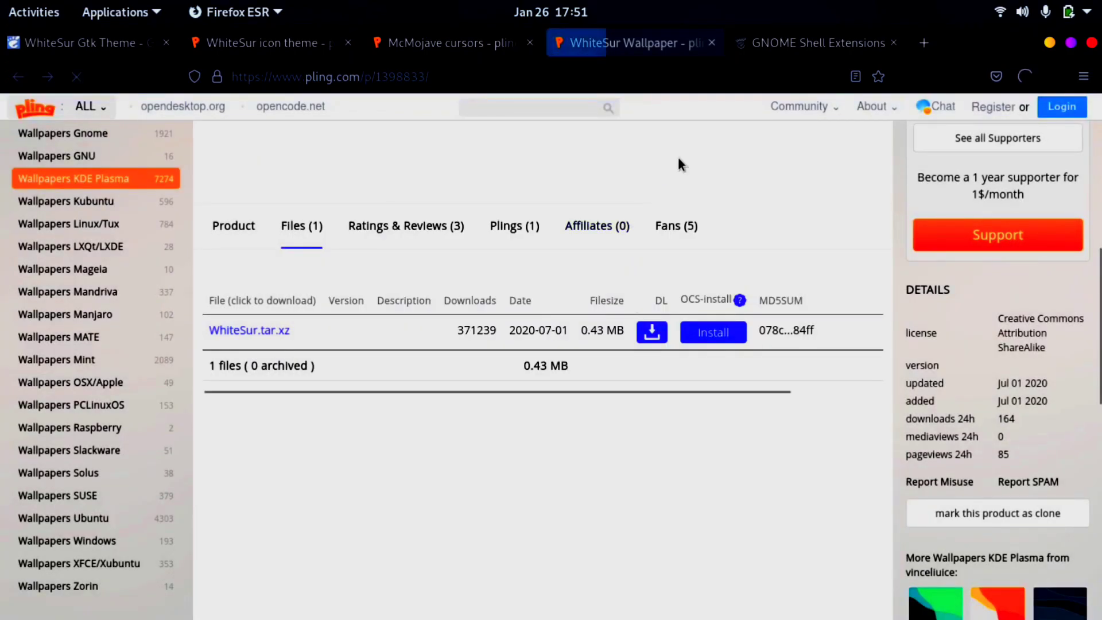
{"action": "left_click", "coordinate": [437, 142]}
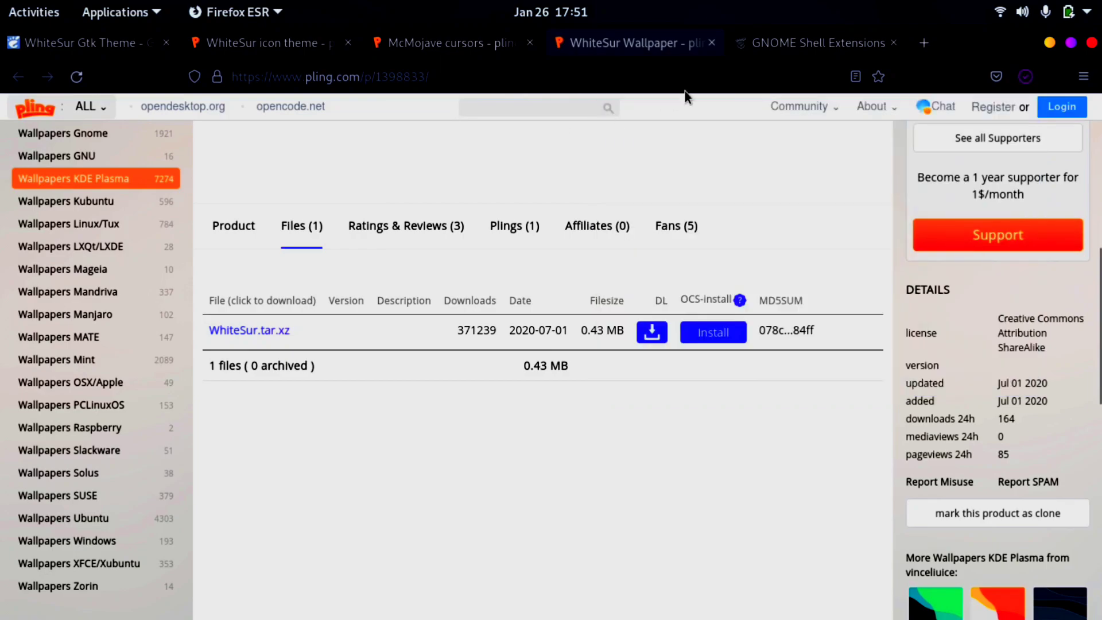
Minimize the browser, switch to the Files app and open the Downloads folder in Home.
{"action": "left_click", "coordinate": [768, 50]}
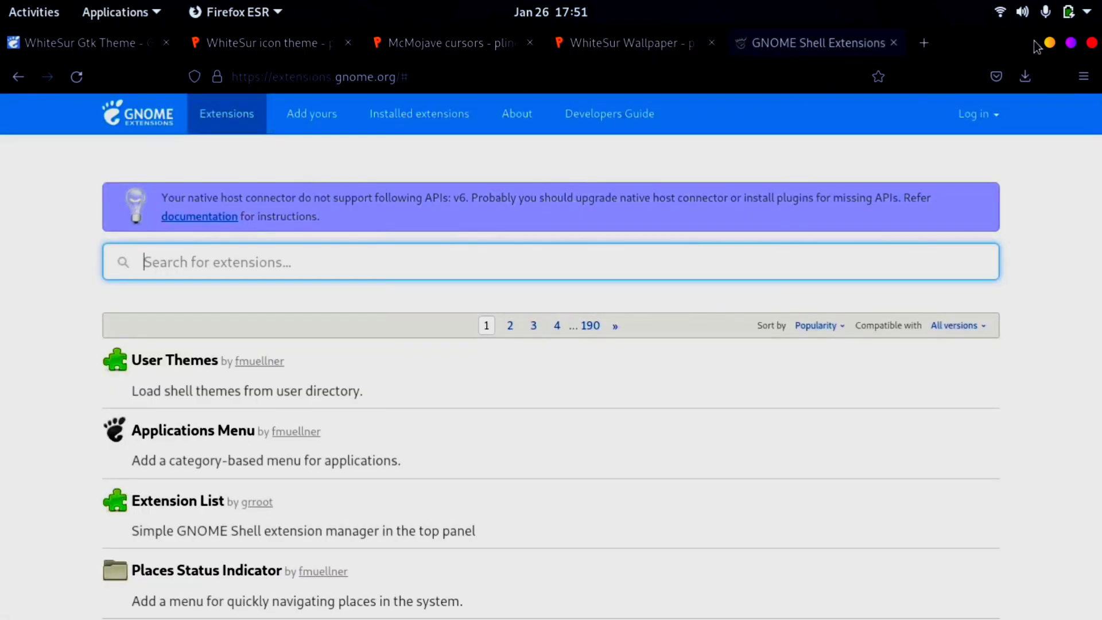
{"action": "left_click", "coordinate": [1051, 41]}
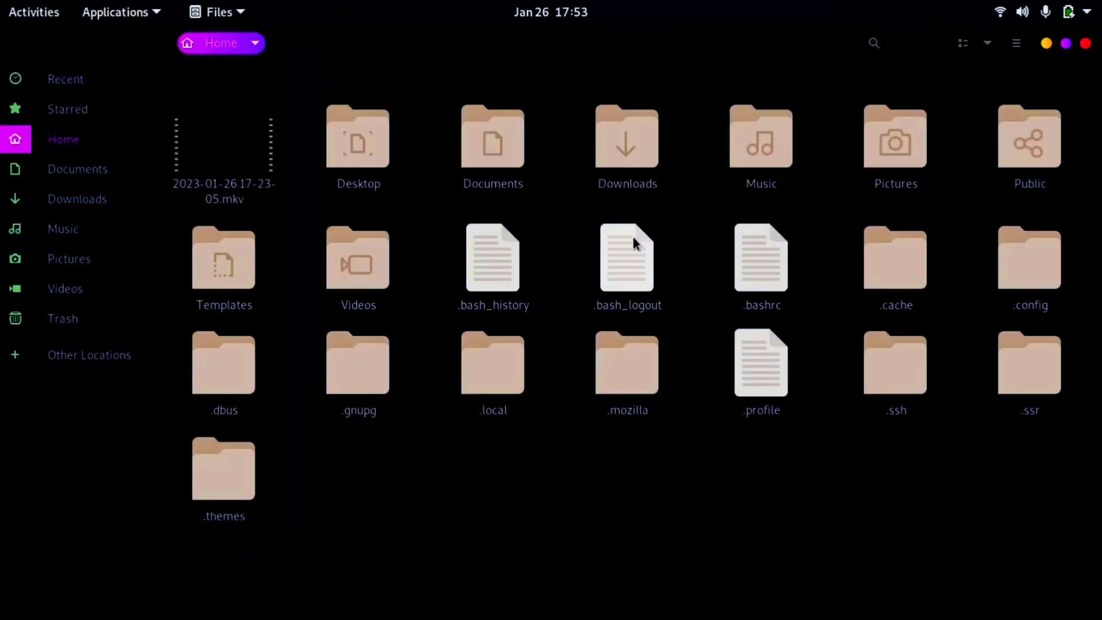
{"action": "left_click", "coordinate": [649, 157]}
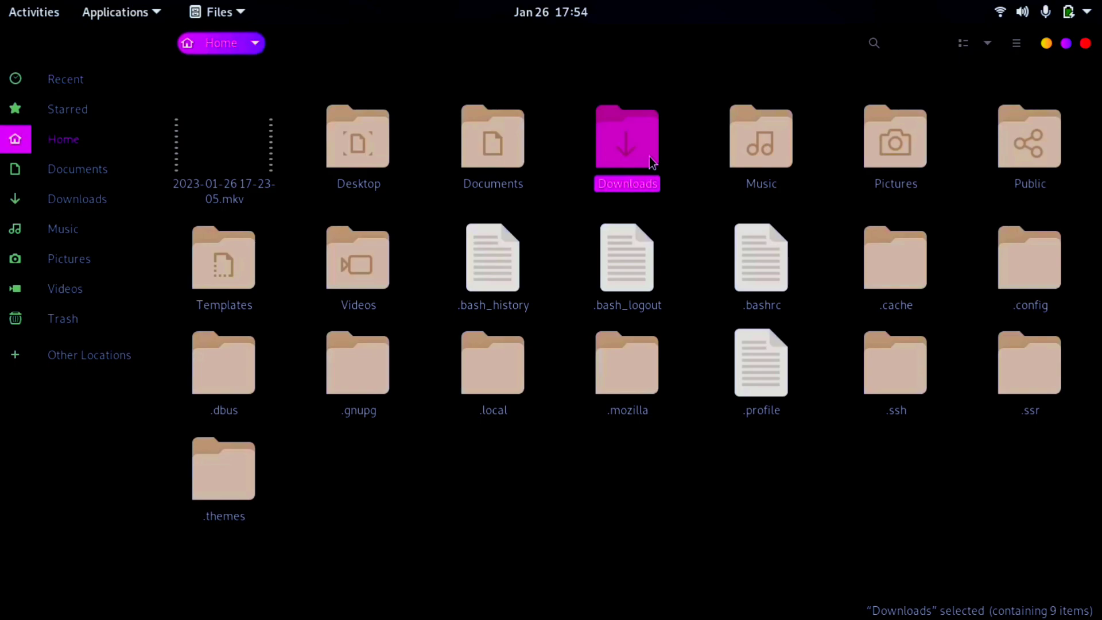
{"action": "double_click", "coordinate": [649, 156]}
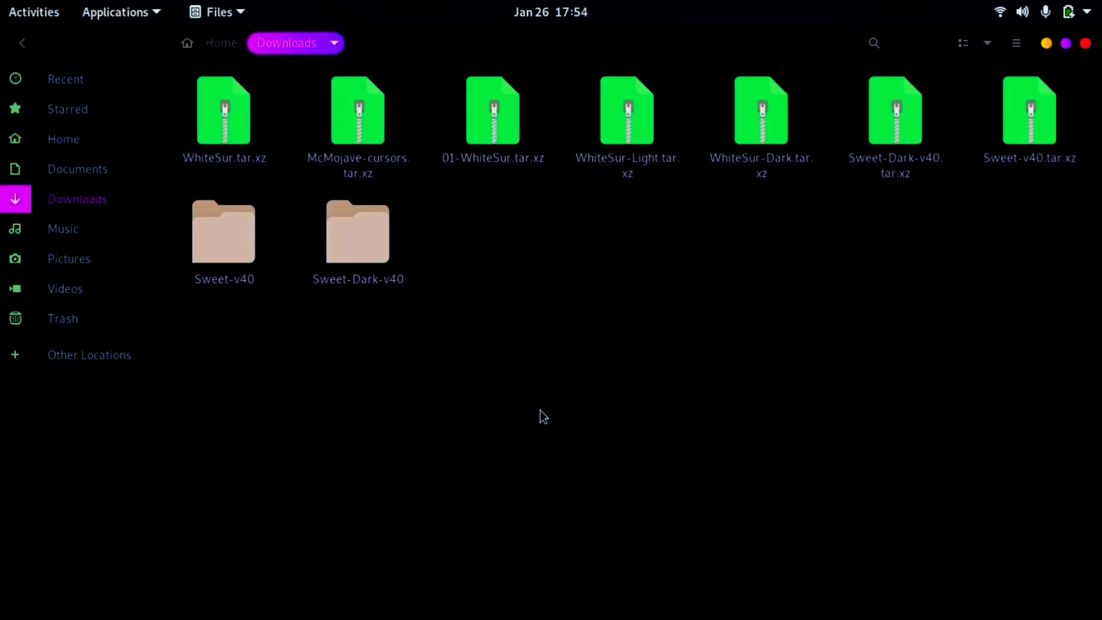
Create a new folder named "theme" in the Downloads folder.
{"action": "right_click", "coordinate": [567, 414]}
{"action": "left_click", "coordinate": [557, 425]}
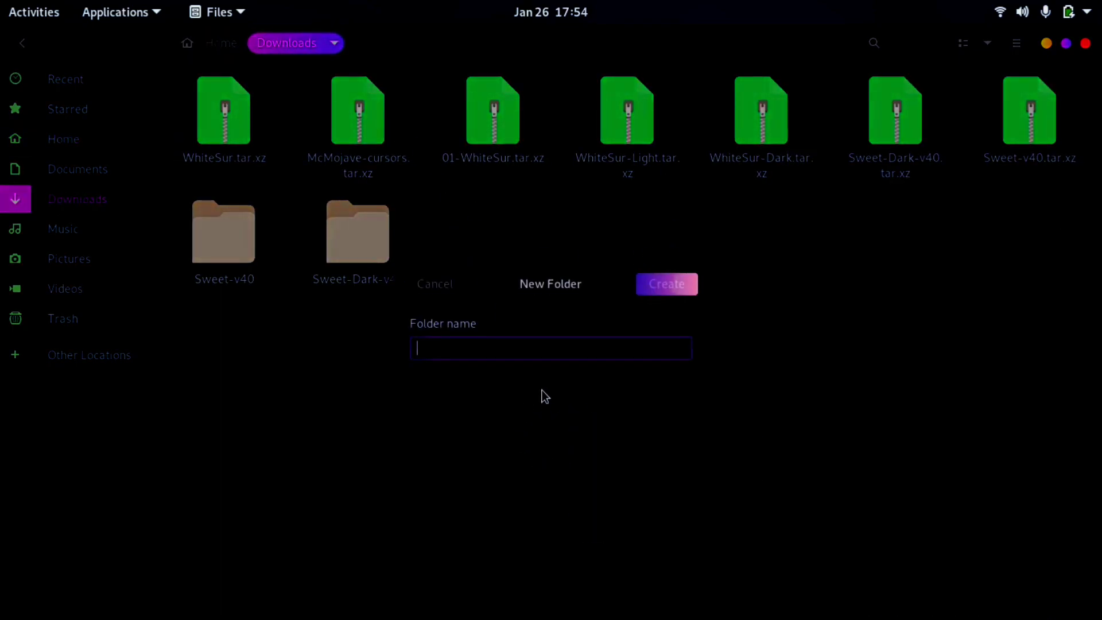
{"action": "type", "text": "theme"}
{"action": "left_click", "coordinate": [660, 284]}
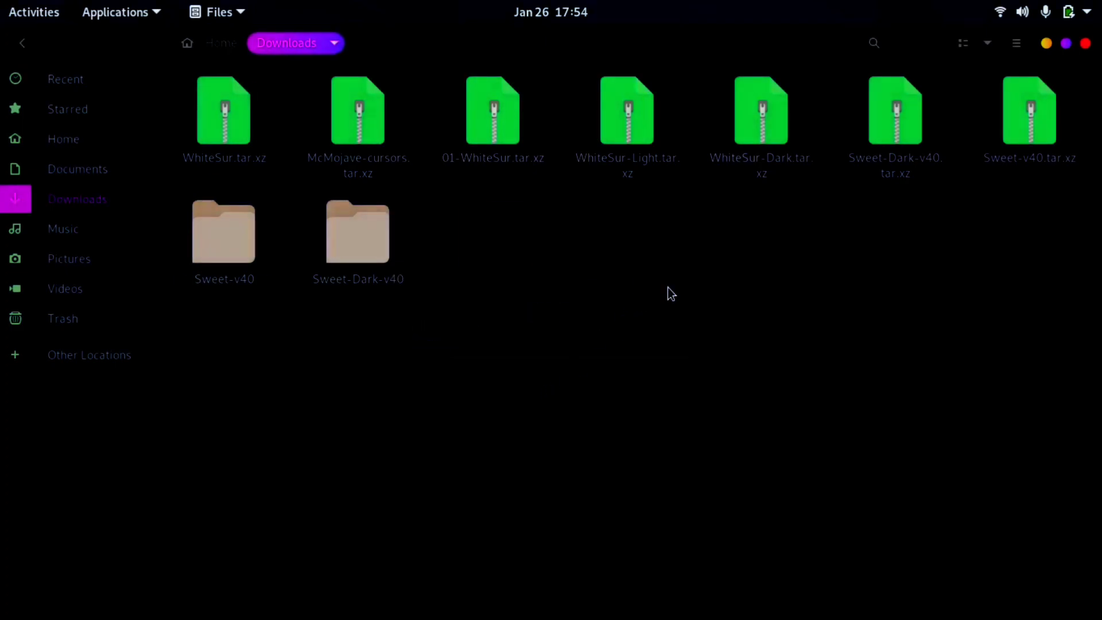
{"action": "left_click", "coordinate": [629, 323]}
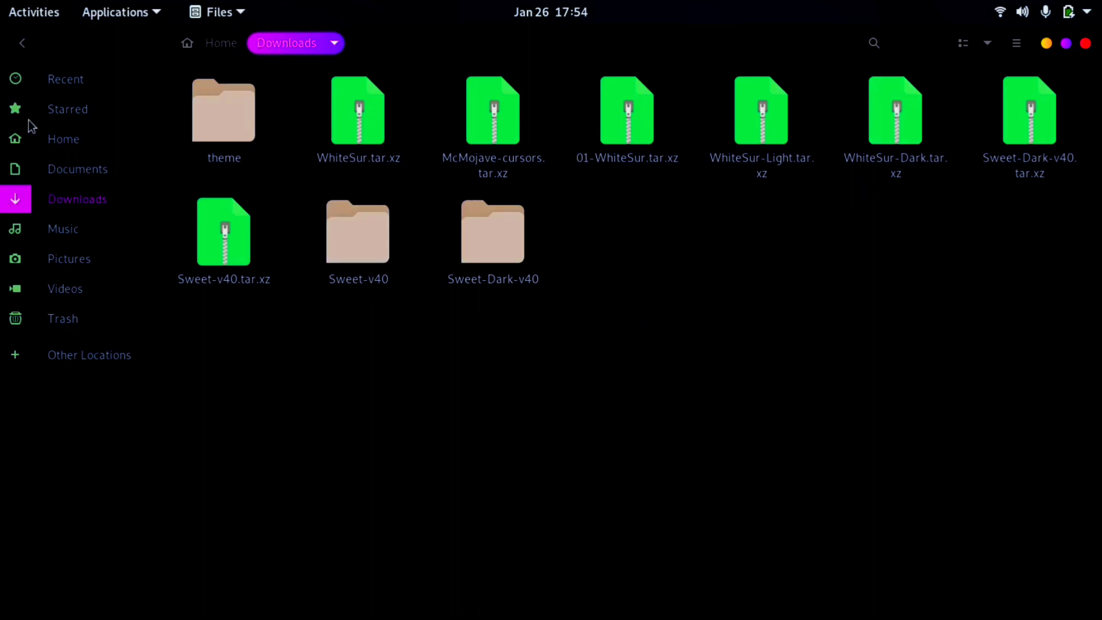
Move WhiteSur-Light.tar.xz and WhiteSur-Dark.tar.xz into the theme folder, and return the misplaced WhiteSur.tar.xz to Downloads.
{"action": "left_click_drag", "start_coordinate": [370, 127], "coordinate": [259, 138]}
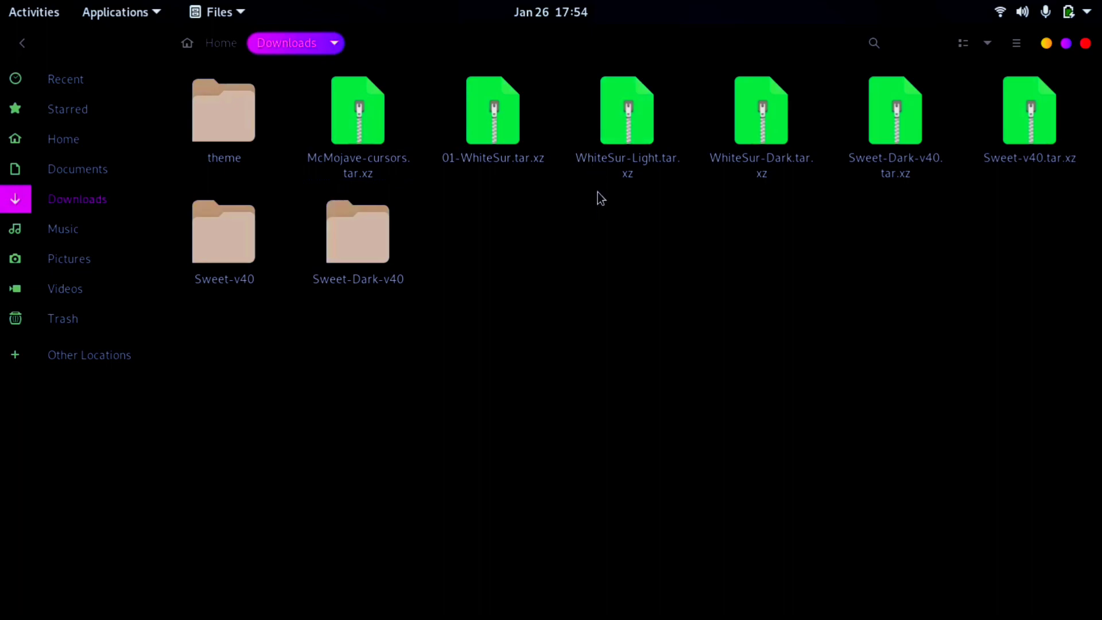
{"action": "left_click_drag", "start_coordinate": [596, 227], "coordinate": [293, 59]}
{"action": "double_click", "coordinate": [214, 133]}
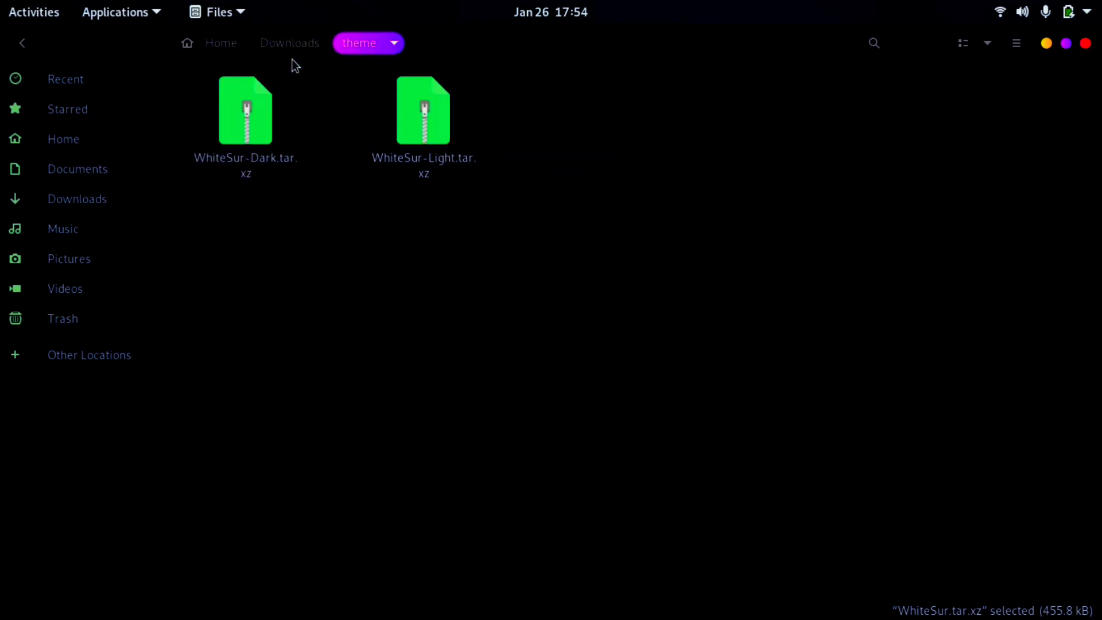
{"action": "left_click", "coordinate": [298, 51]}
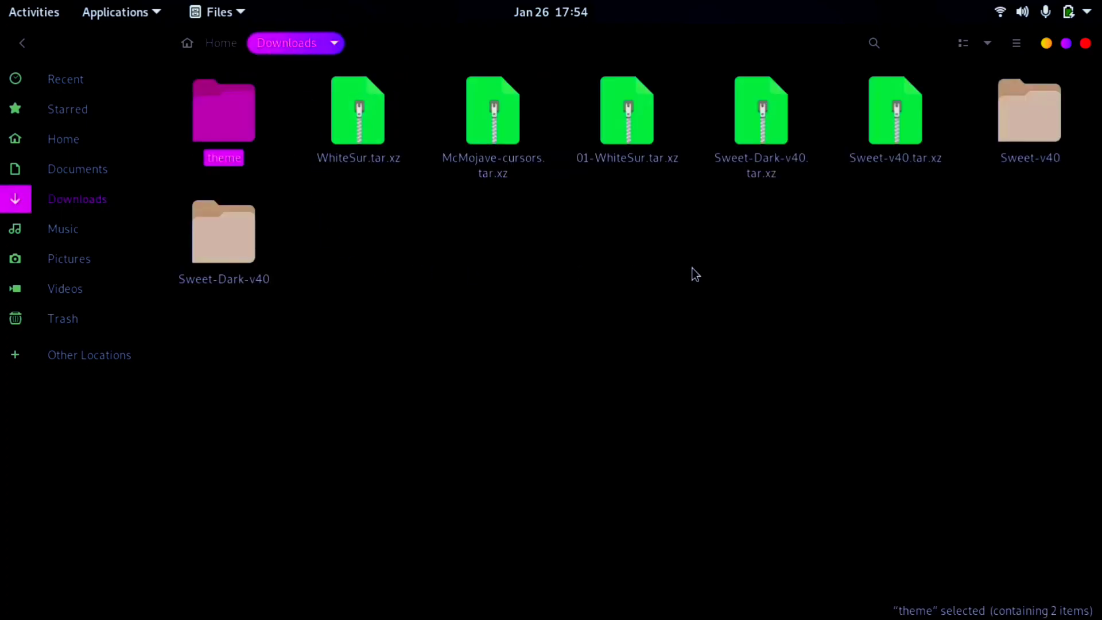
Create a folder named "curser" in Downloads and move McMojave-cursors.tar.xz into it.
{"action": "right_click", "coordinate": [711, 268]}
{"action": "left_click", "coordinate": [764, 278]}
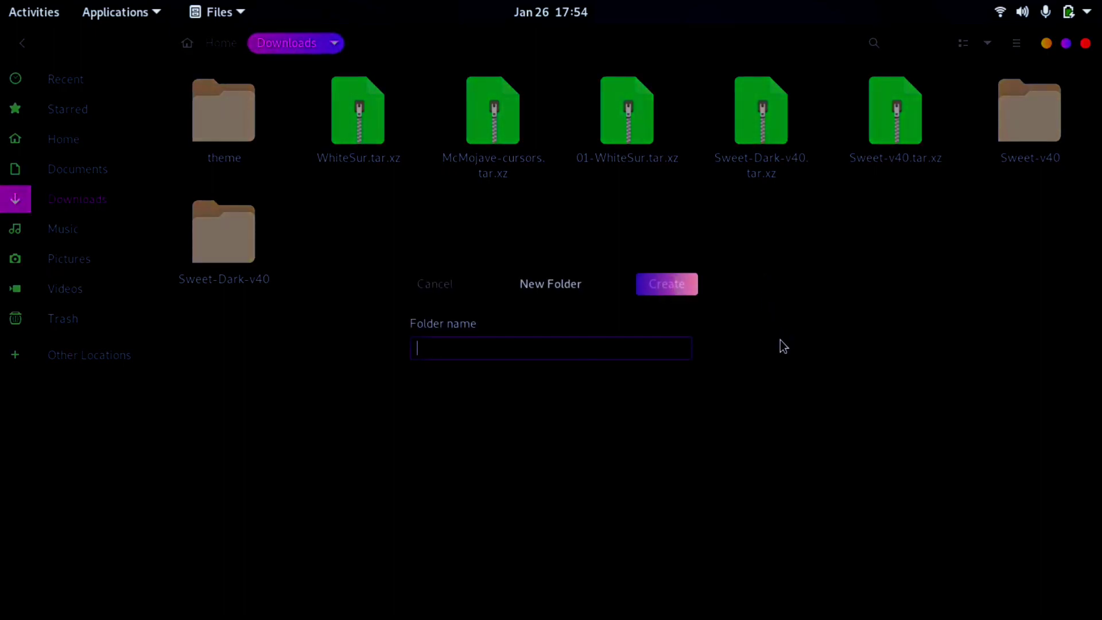
{"action": "type", "text": "curser"}
{"action": "left_click", "coordinate": [663, 286]}
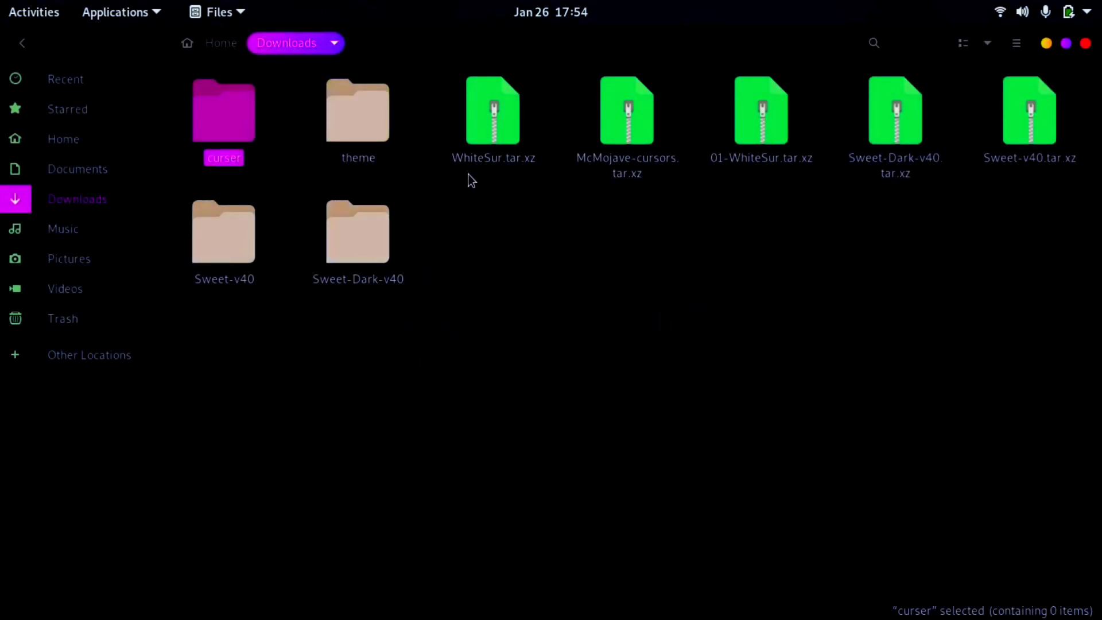
{"action": "left_click_drag", "start_coordinate": [465, 202], "coordinate": [524, 172]}
{"action": "left_click_drag", "start_coordinate": [628, 167], "coordinate": [240, 129]}
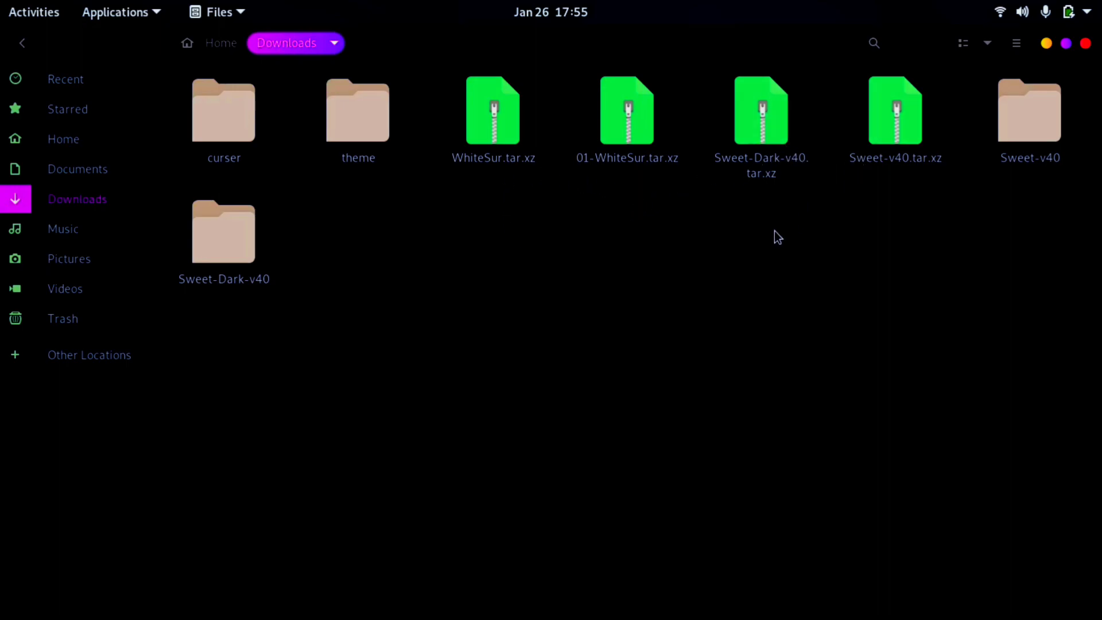
Permanently delete the Sweet-Dark-v40.tar.xz and Sweet-v40.tar.xz archives from Downloads.
{"action": "left_click_drag", "start_coordinate": [707, 209], "coordinate": [900, 130]}
{"action": "key", "text": "shift+Delete"}
{"action": "key", "text": "Return"}
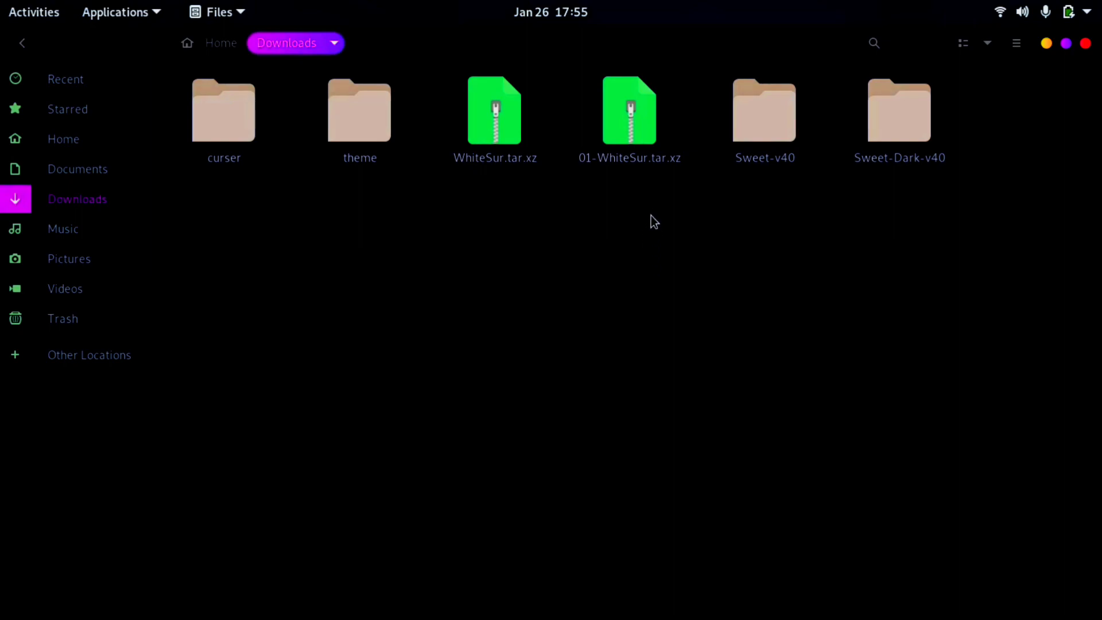
Examine the contents of WhiteSur.tar.xz and 01-WhiteSur.tar.xz to tell the wallpaper archive from the icon archive.
{"action": "double_click", "coordinate": [531, 137]}
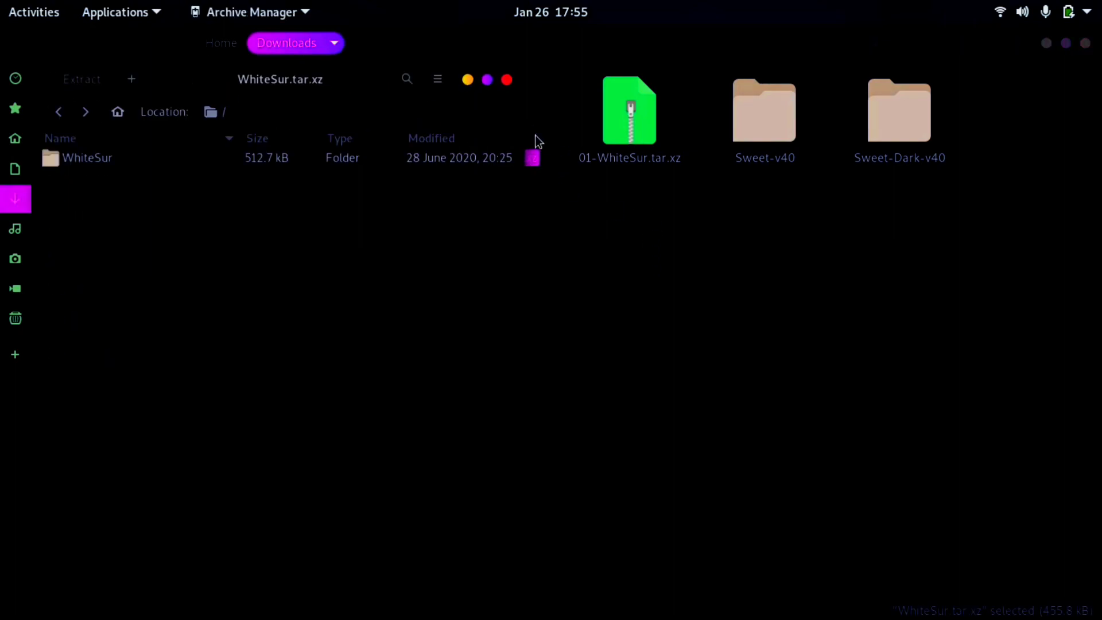
{"action": "double_click", "coordinate": [327, 161]}
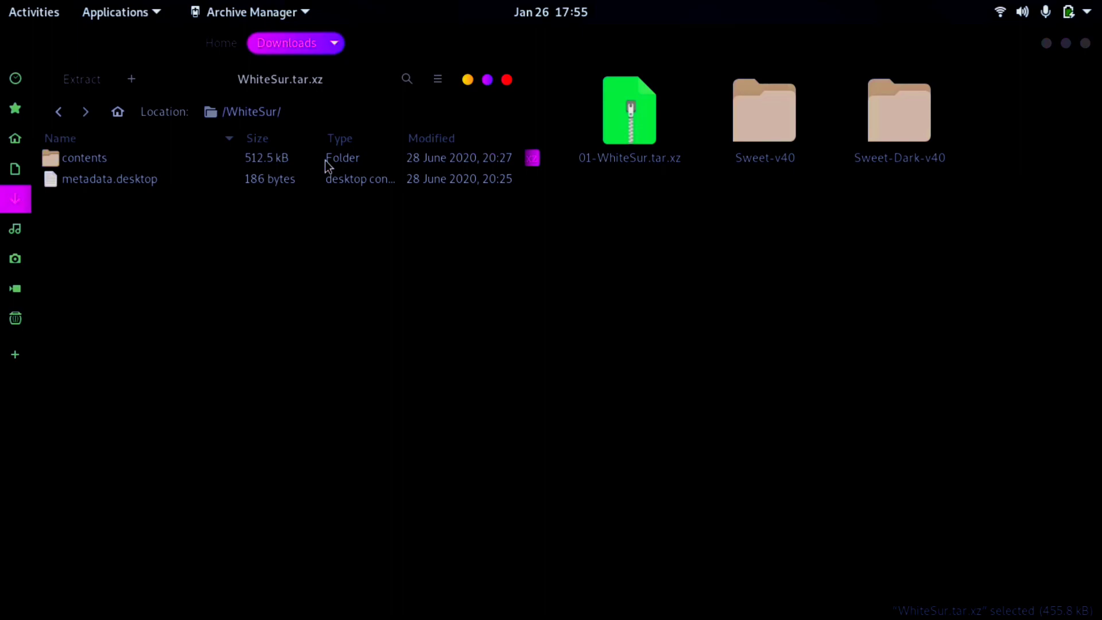
{"action": "left_click", "coordinate": [507, 80]}
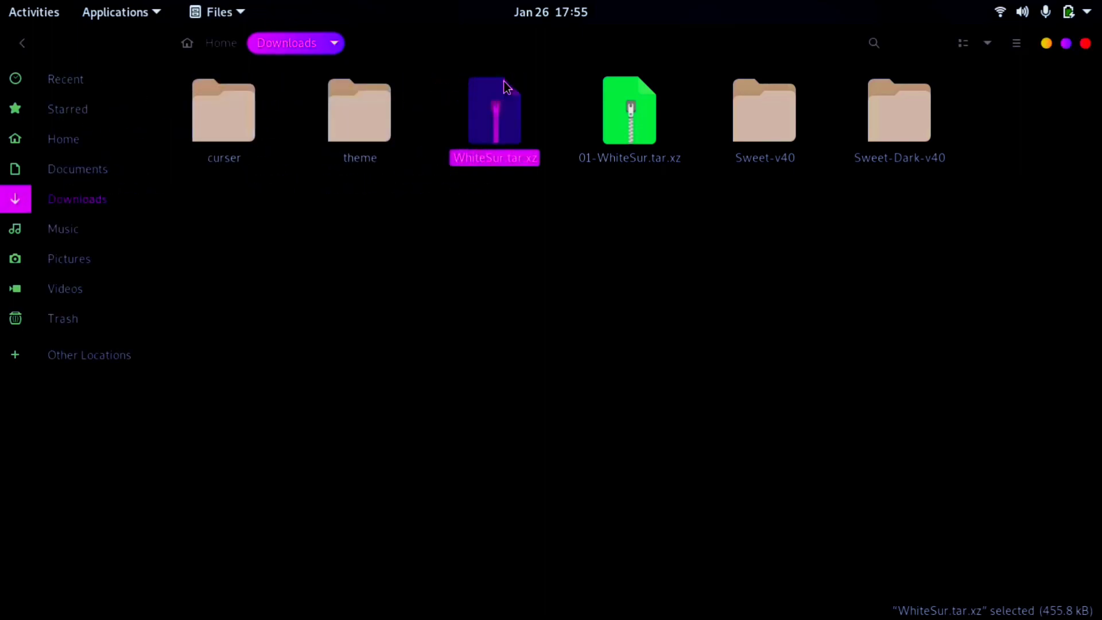
{"action": "double_click", "coordinate": [656, 112]}
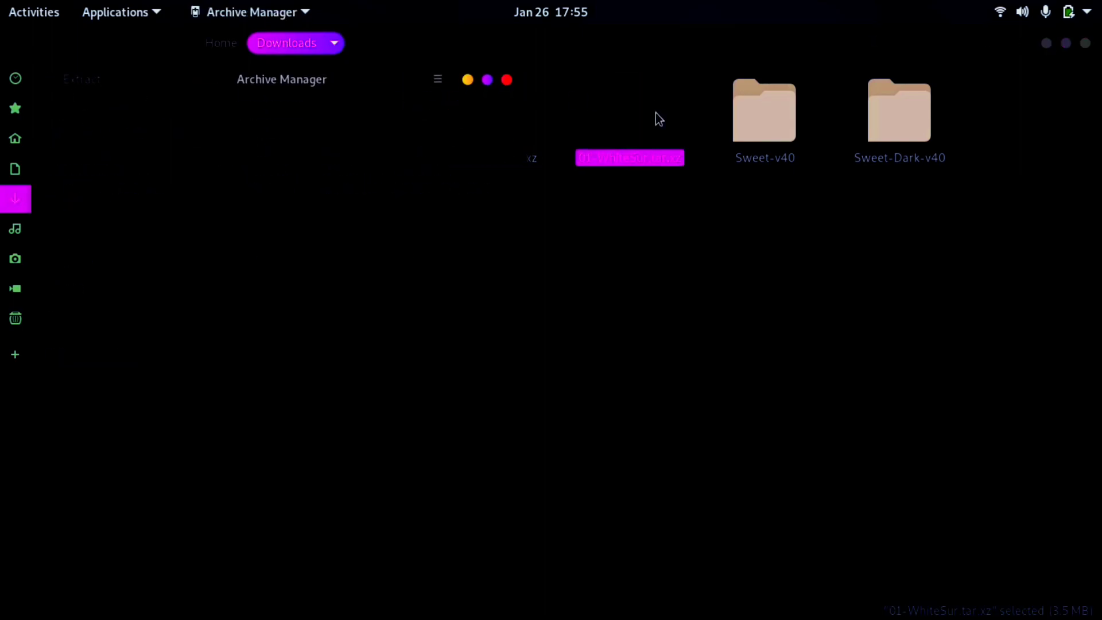
{"action": "left_click", "coordinate": [96, 164]}
{"action": "double_click", "coordinate": [95, 164]}
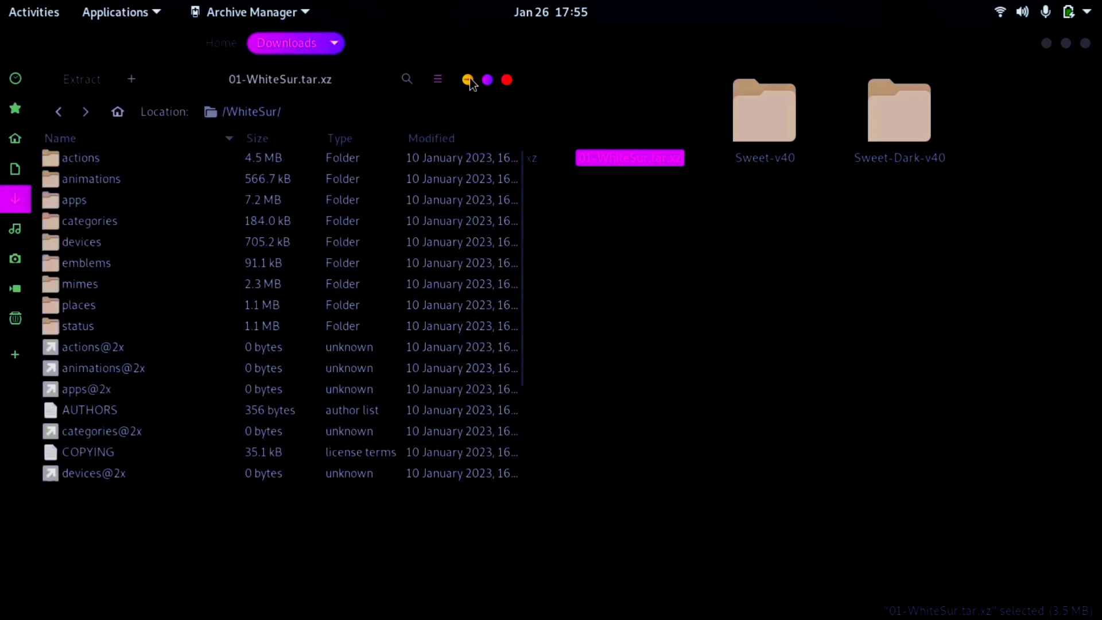
{"action": "left_click", "coordinate": [507, 80]}
{"action": "left_click", "coordinate": [640, 271]}
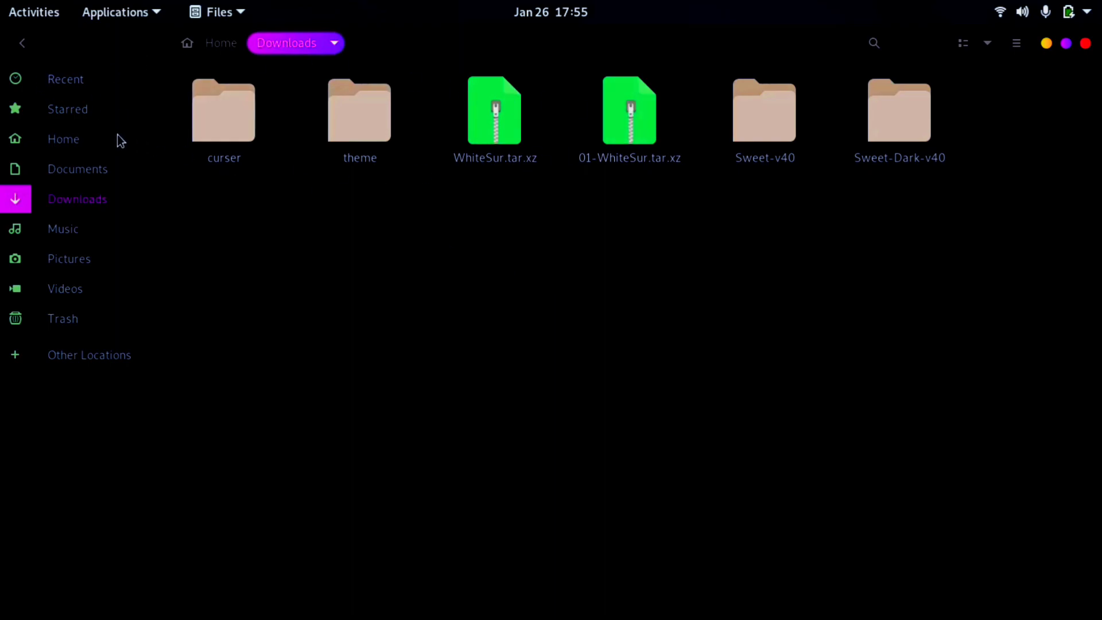
Create a folder named "icon" in Downloads and move 01-WhiteSur.tar.xz into it.
{"action": "right_click", "coordinate": [553, 265]}
{"action": "left_click", "coordinate": [598, 274]}
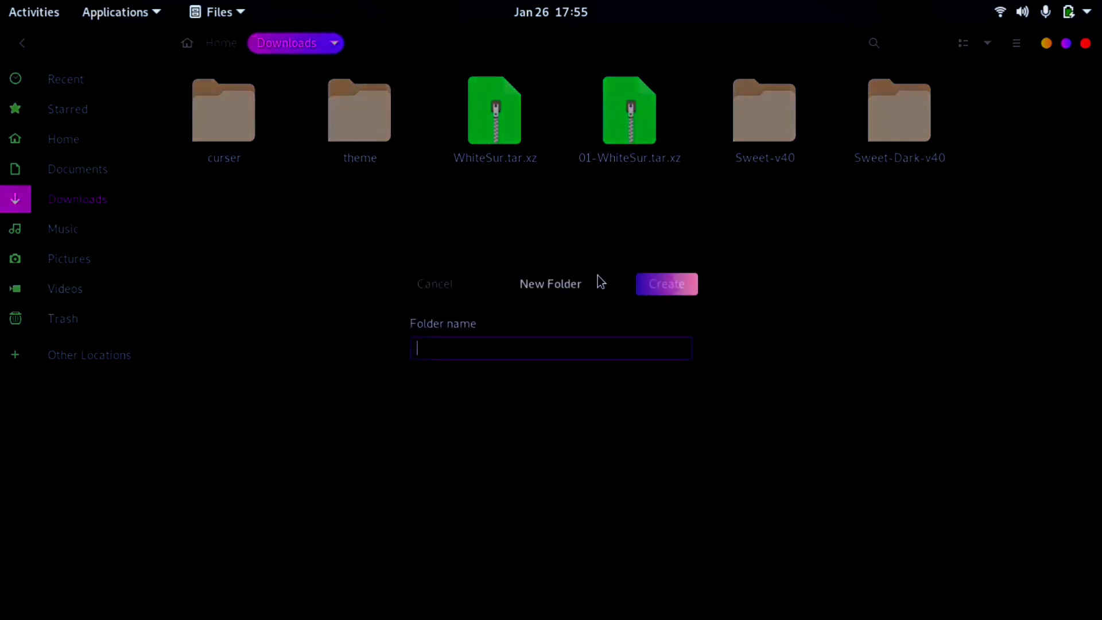
{"action": "type", "text": "icon"}
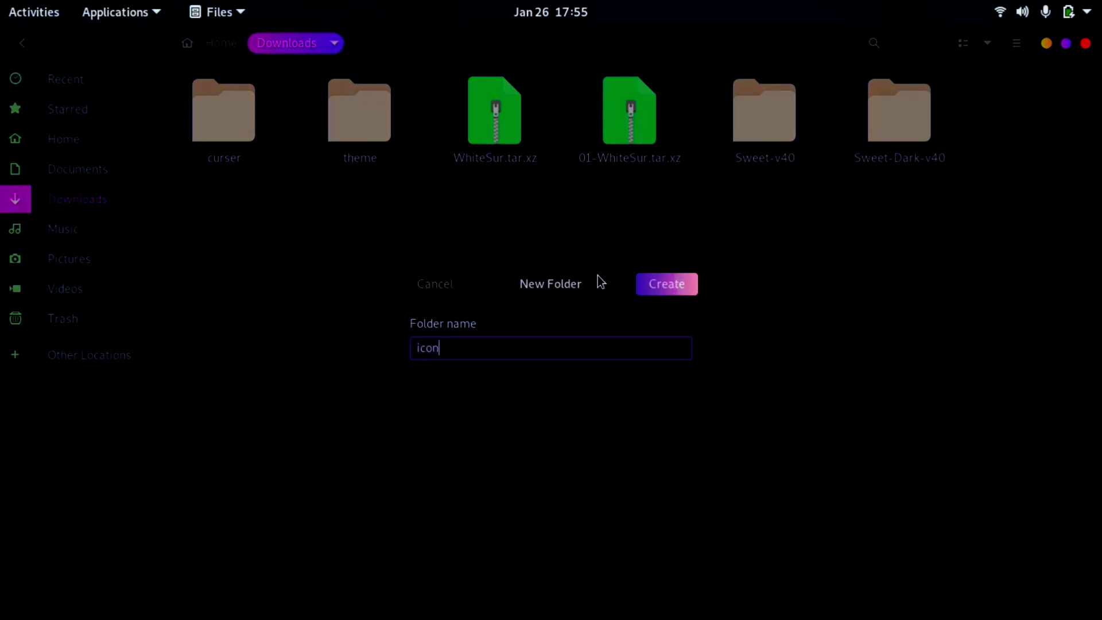
{"action": "key", "text": "Return"}
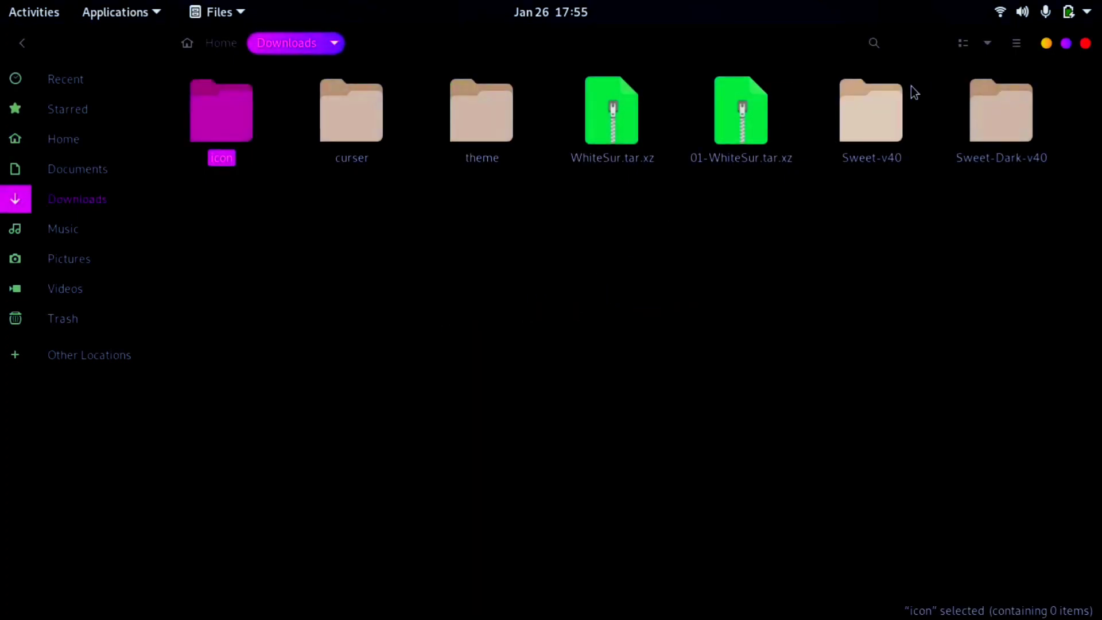
{"action": "left_click_drag", "start_coordinate": [740, 127], "coordinate": [223, 104]}
Open WhiteSur.tar.xz in Archive Manager and extract its WhiteSur folder into Downloads.
{"action": "left_click", "coordinate": [652, 121]}
{"action": "right_click", "coordinate": [650, 116]}
{"action": "left_click", "coordinate": [675, 128]}
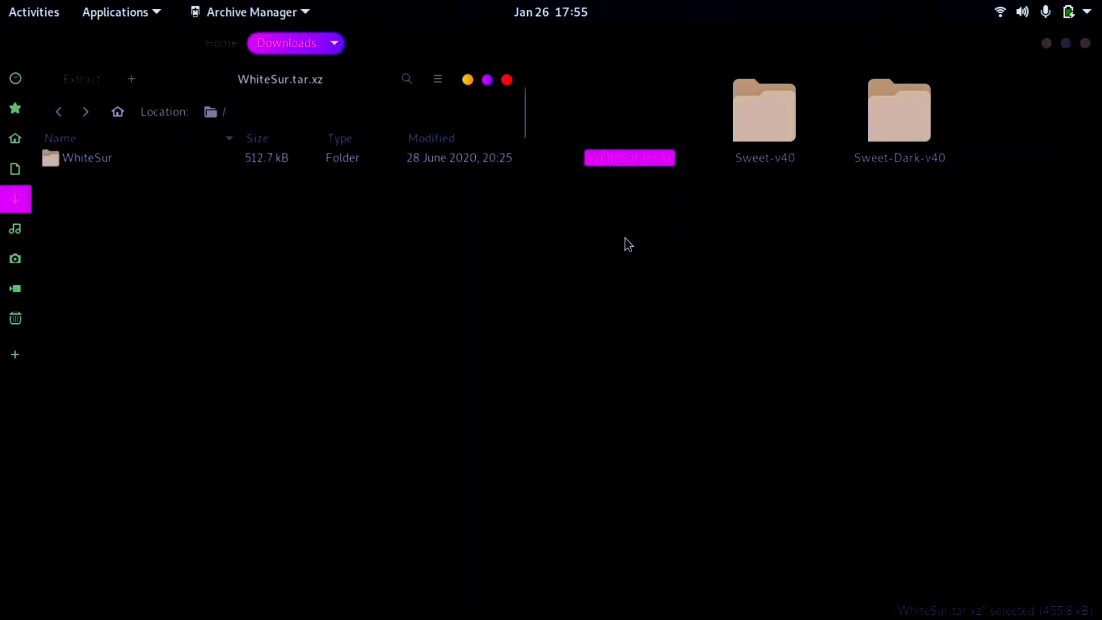
{"action": "left_click_drag", "start_coordinate": [359, 158], "coordinate": [680, 249]}
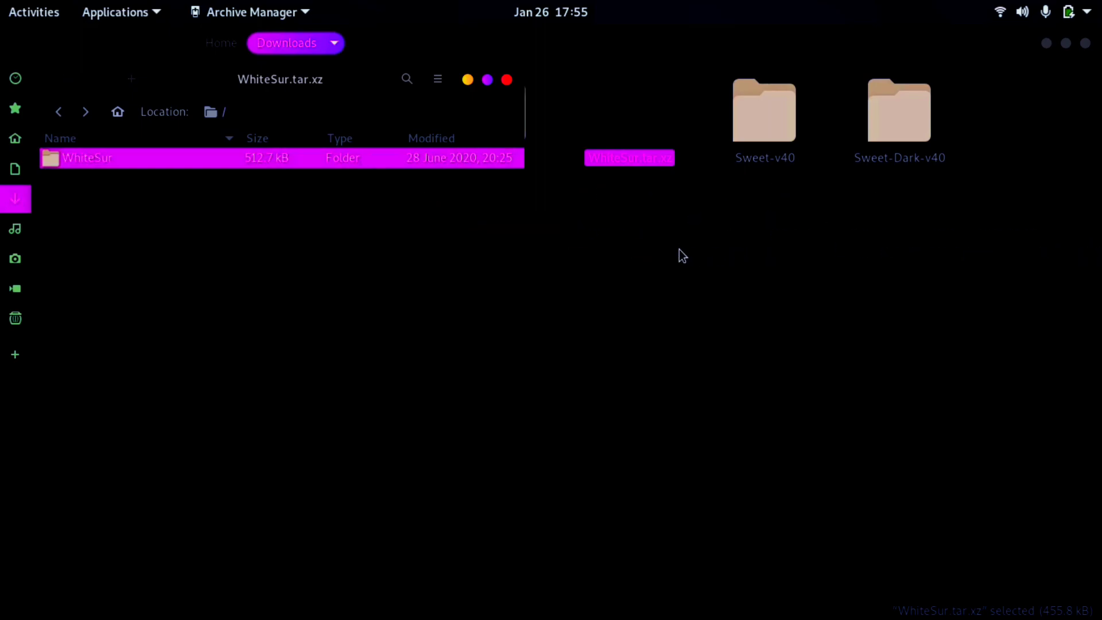
{"action": "left_click", "coordinate": [508, 80]}
Browse the extracted WhiteSur folder down to its contents folder and check screenshot.png for a usable wallpaper.
{"action": "double_click", "coordinate": [998, 117]}
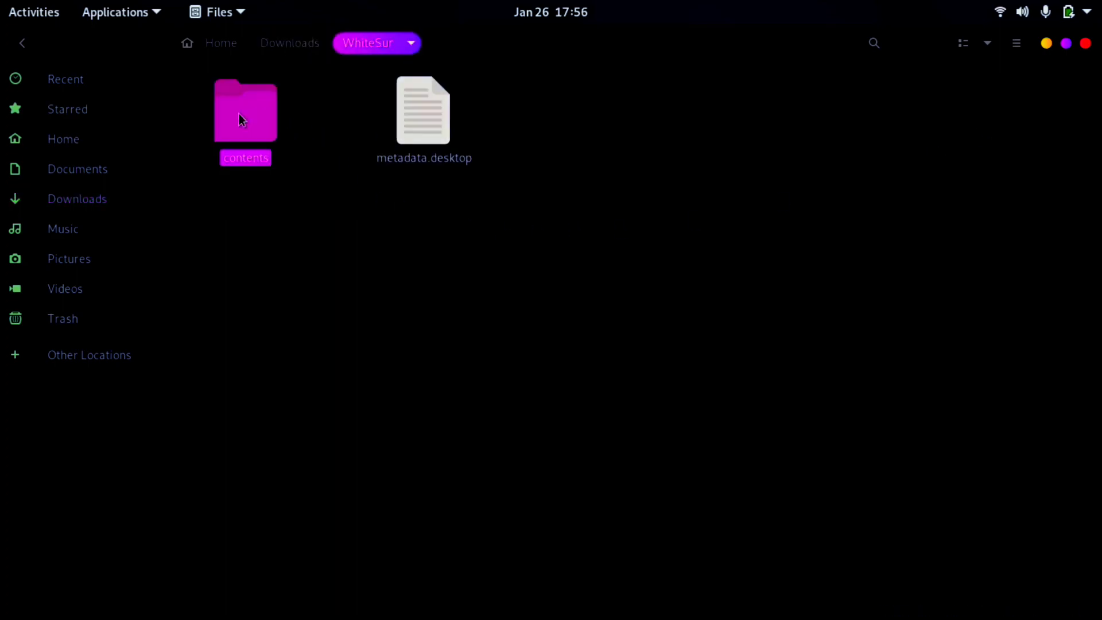
{"action": "double_click", "coordinate": [239, 116]}
{"action": "right_click", "coordinate": [432, 165]}
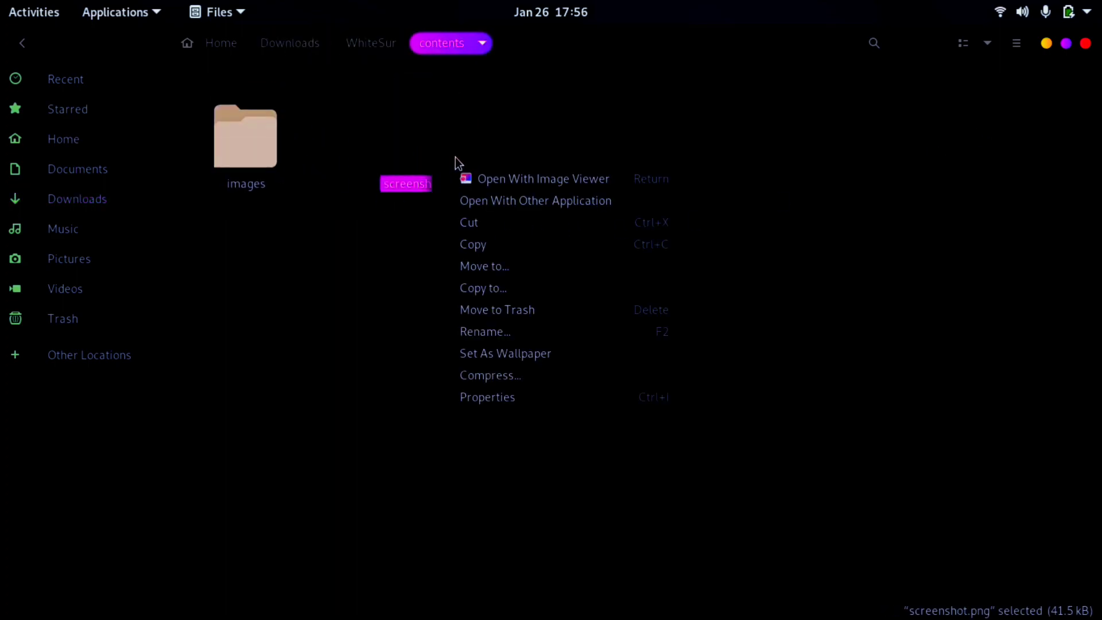
{"action": "left_click", "coordinate": [525, 157]}
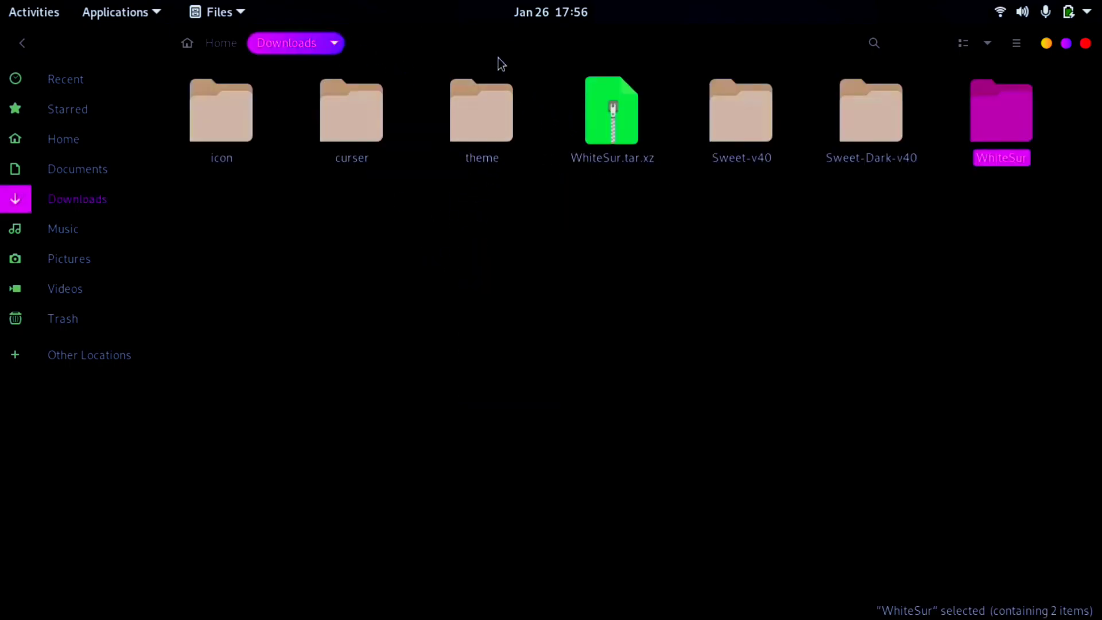
Restore the maximized Files window to a floating window and minimize the browser behind it.
{"action": "left_click_drag", "start_coordinate": [603, 79], "coordinate": [871, 92]}
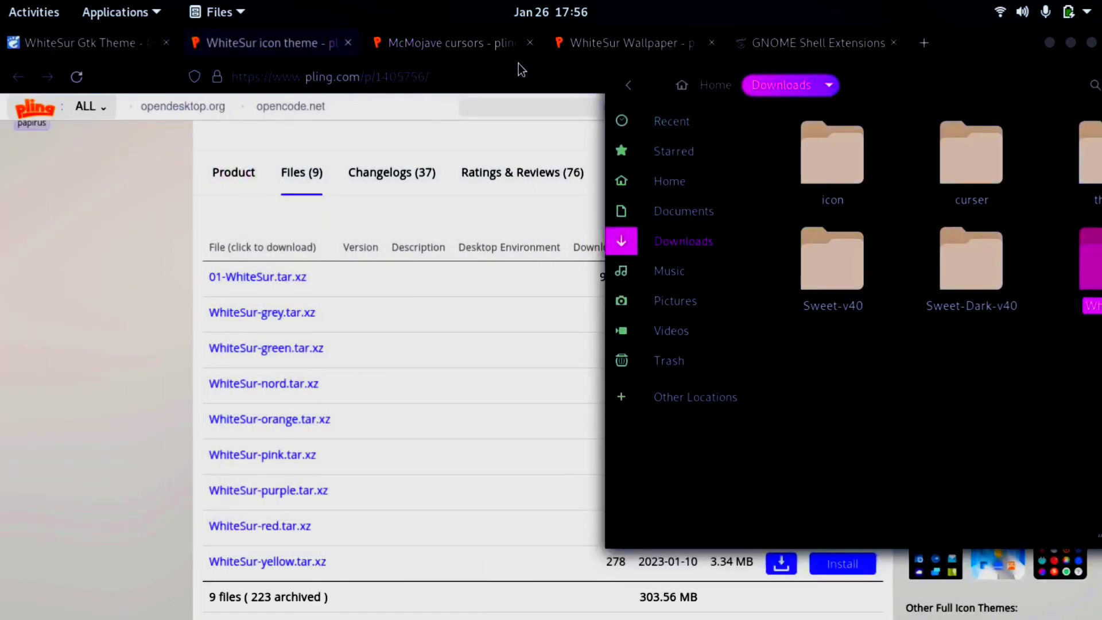
{"action": "left_click", "coordinate": [592, 88]}
{"action": "left_click", "coordinate": [592, 88]}
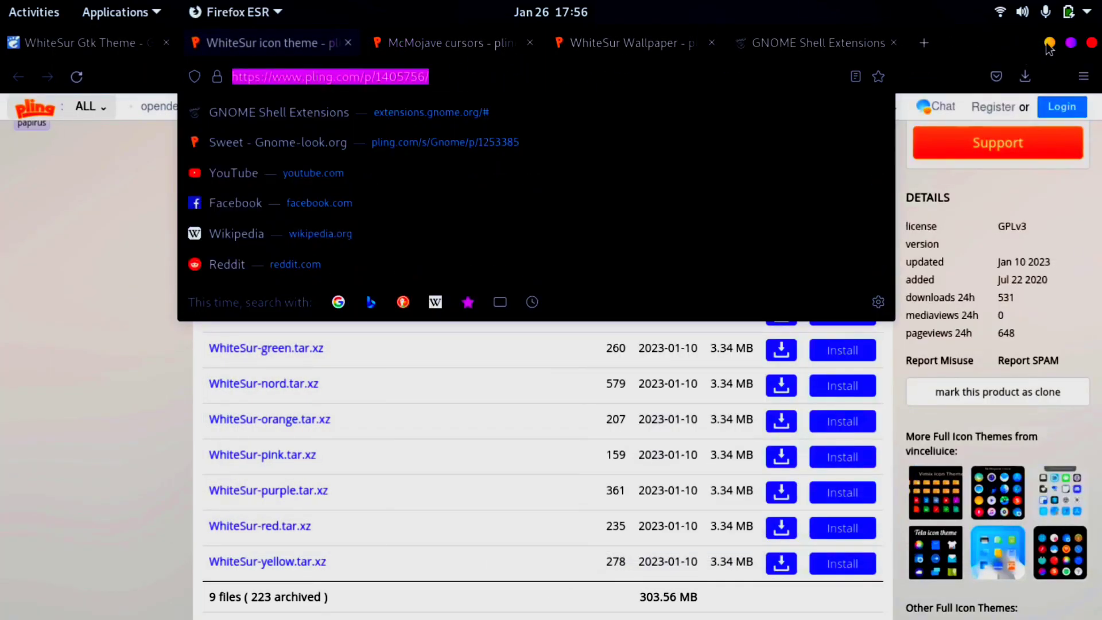
{"action": "left_click", "coordinate": [1051, 43]}
{"action": "left_click", "coordinate": [1050, 43]}
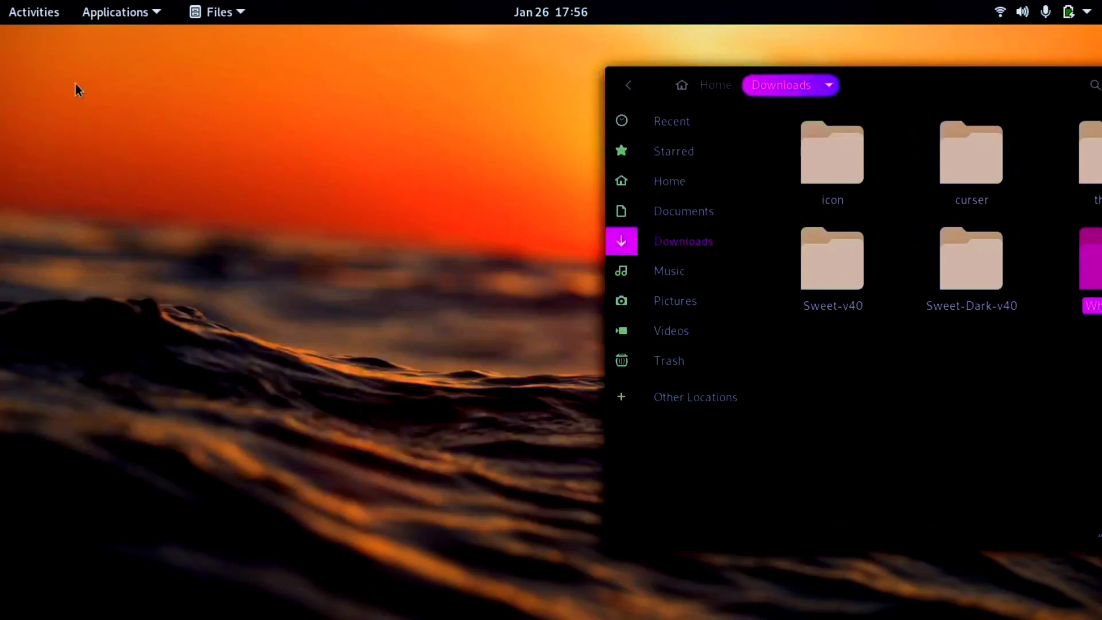
Bring the Files window forward and move it fully into view on the desktop.
{"action": "left_click", "coordinate": [24, 19]}
{"action": "left_click", "coordinate": [26, 345]}
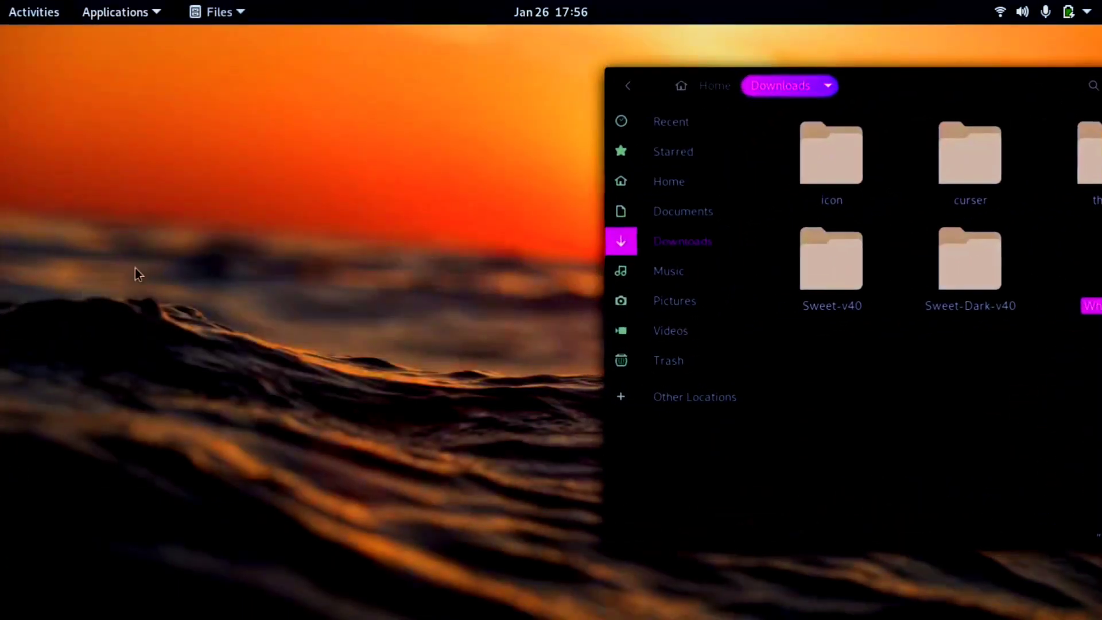
{"action": "right_click", "coordinate": [879, 87]}
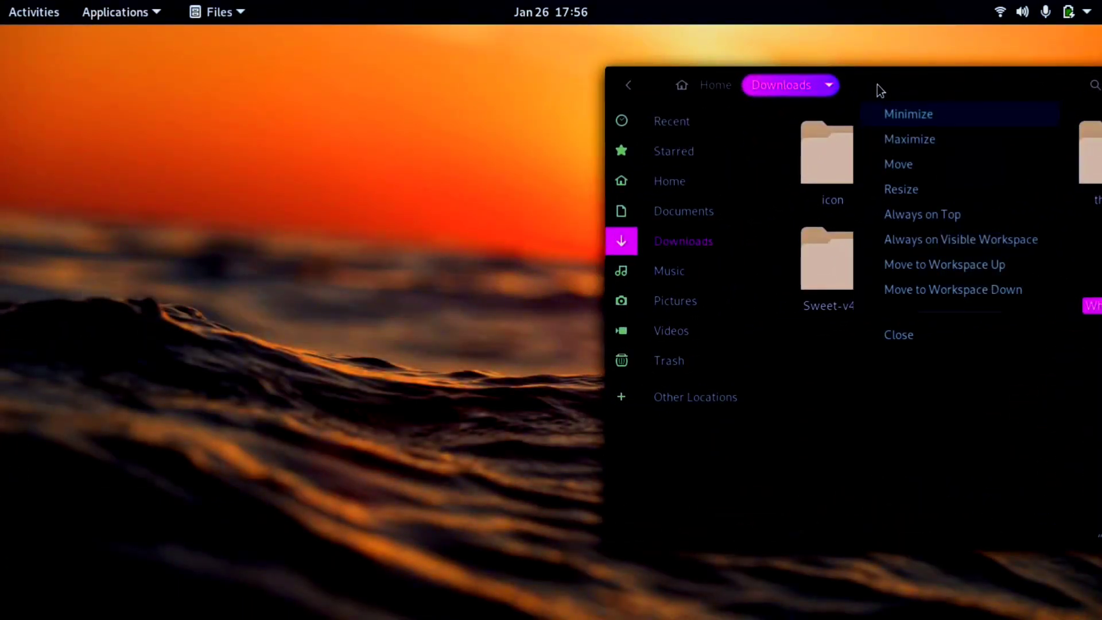
{"action": "left_click", "coordinate": [877, 84]}
{"action": "left_click_drag", "start_coordinate": [877, 85], "coordinate": [652, 84]}
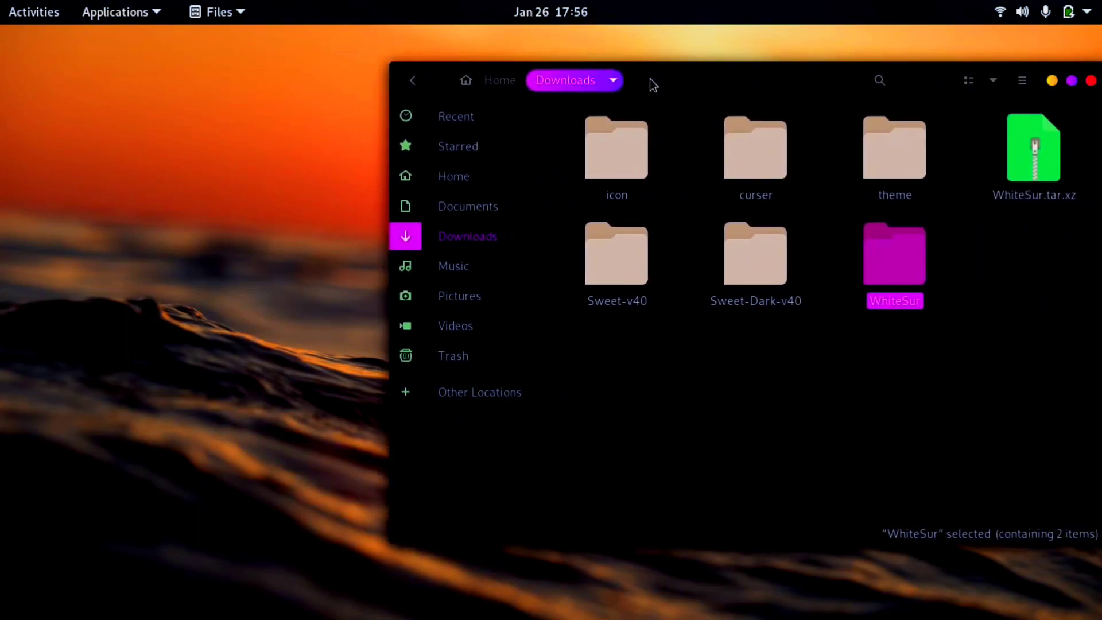
Open Home in a second Files window and locate the hidden .themes folder there.
{"action": "left_click", "coordinate": [1023, 81]}
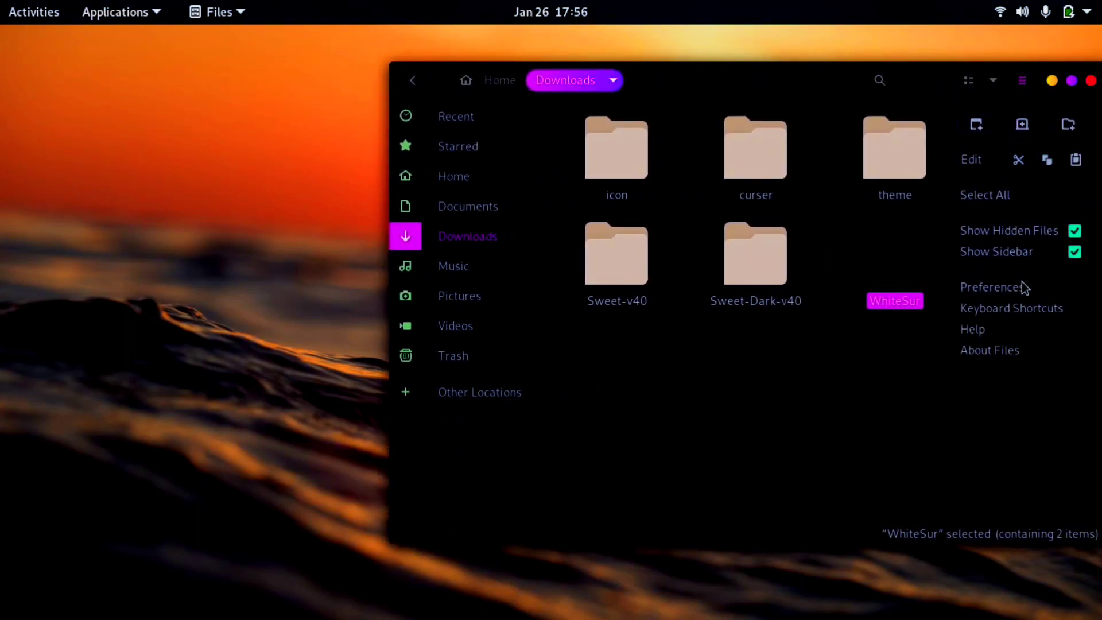
{"action": "left_click", "coordinate": [817, 416]}
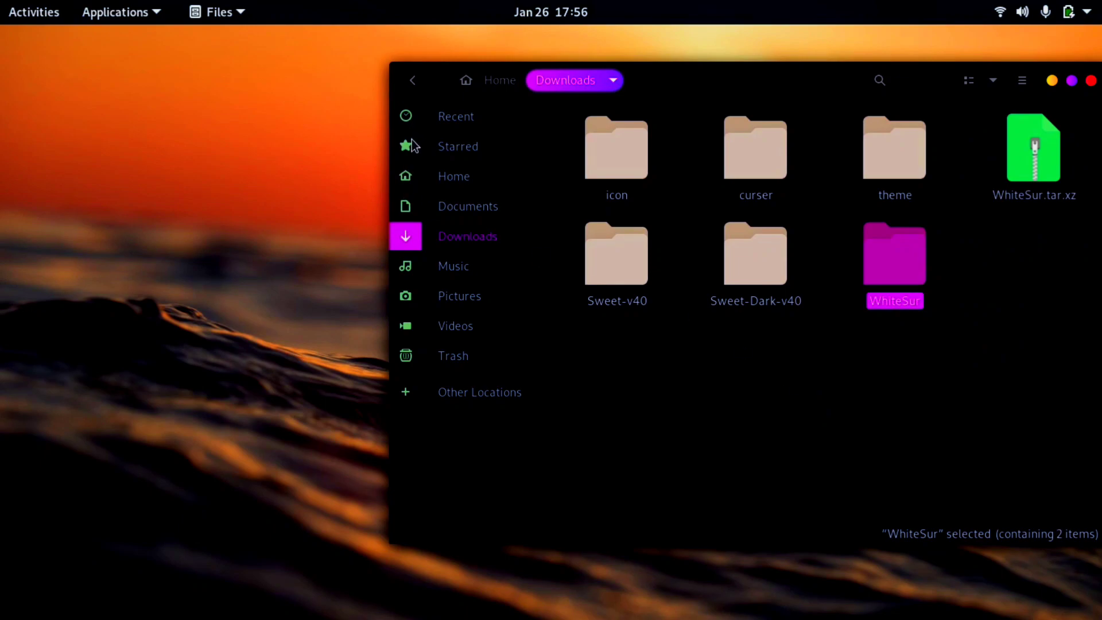
{"action": "right_click", "coordinate": [483, 237]}
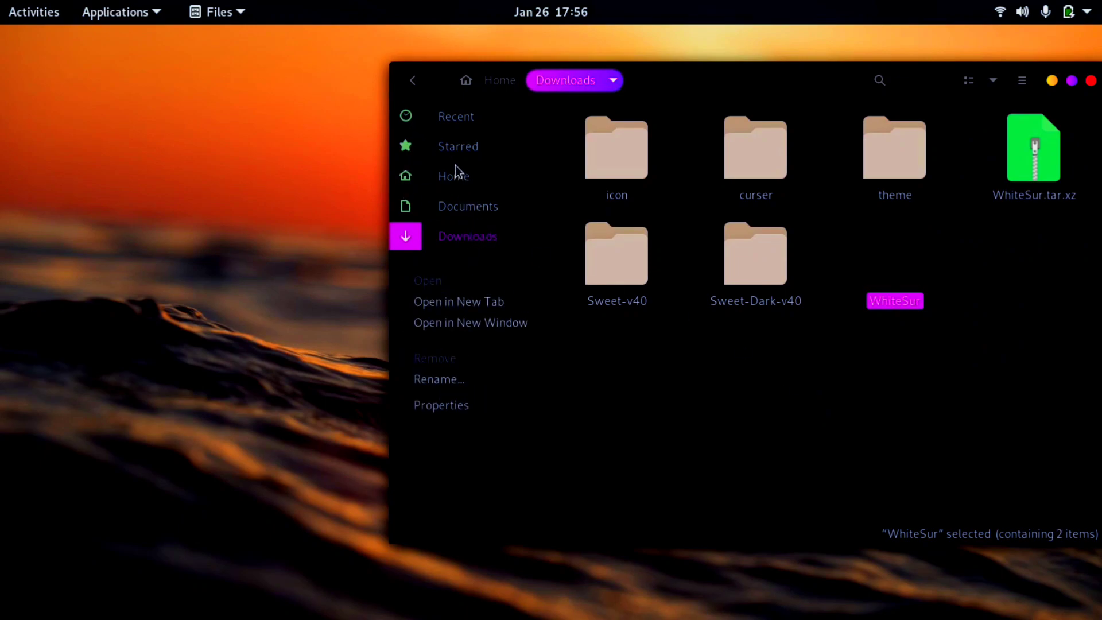
{"action": "right_click", "coordinate": [464, 179]}
{"action": "left_click", "coordinate": [463, 263]}
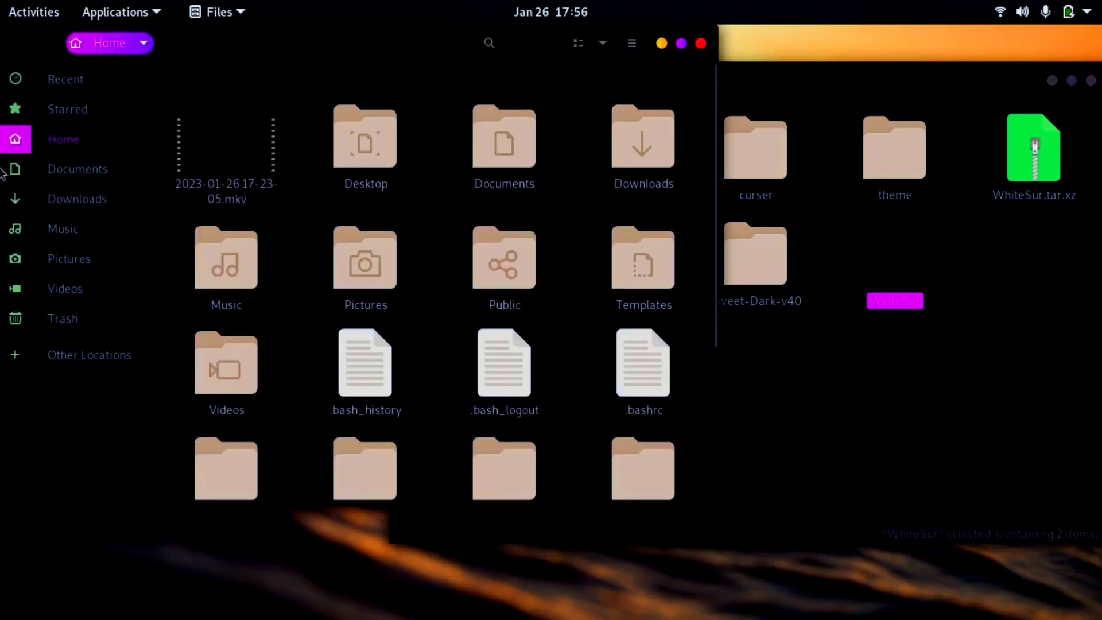
{"action": "scroll", "coordinate": [586, 288], "scroll_direction": "down", "scroll_amount": 5}
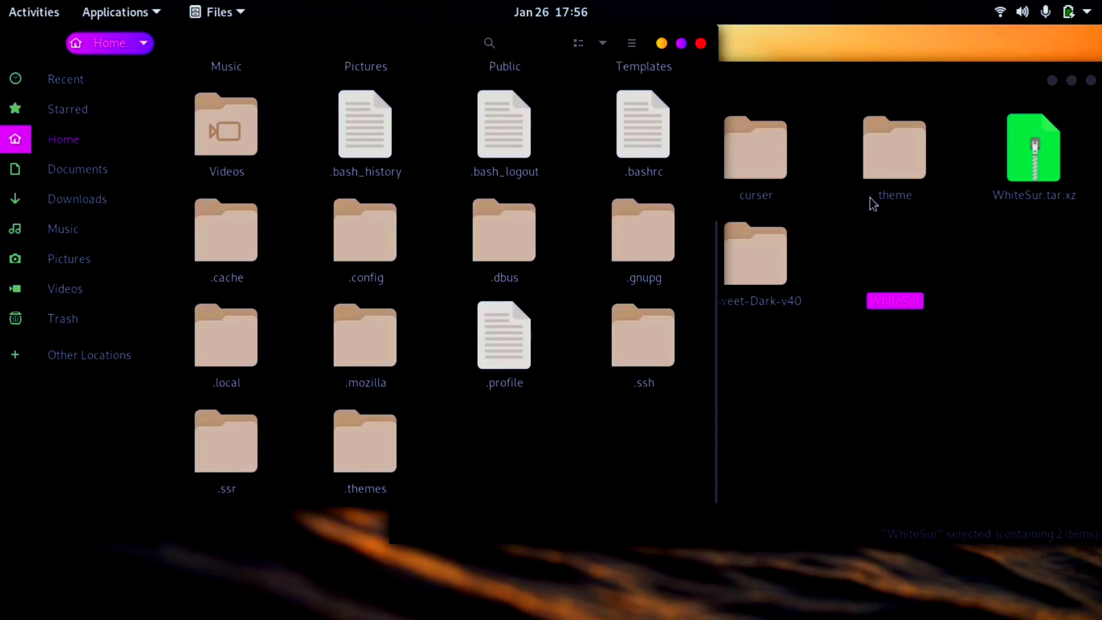
Open WhiteSur-Dark.tar.xz and WhiteSur-Light.tar.xz from the theme folder in Downloads together in Archive Manager.
{"action": "double_click", "coordinate": [887, 164]}
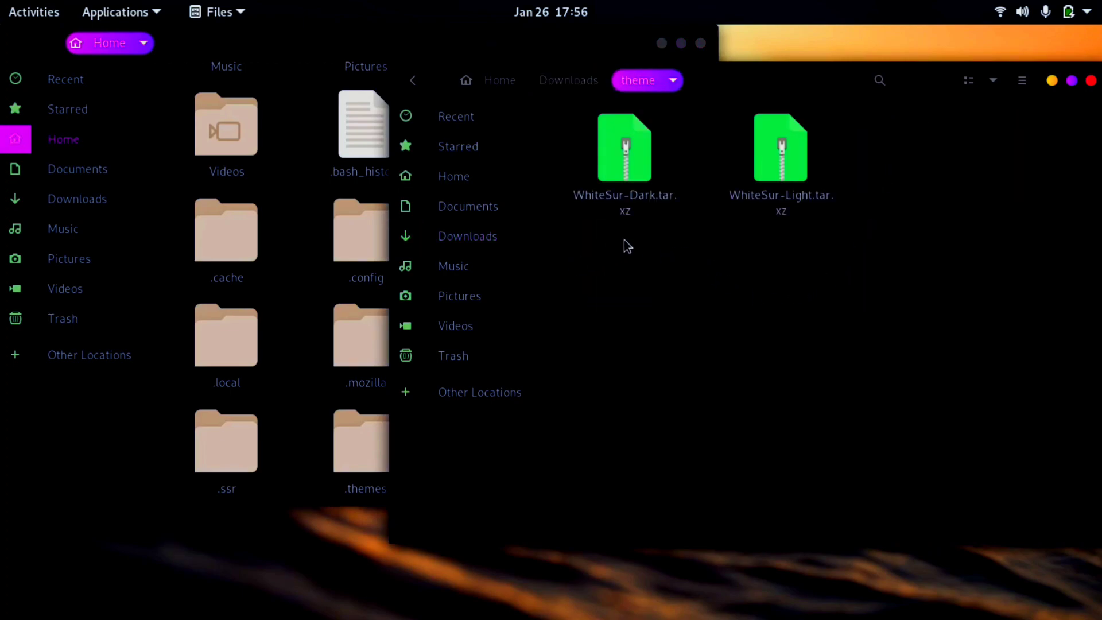
{"action": "right_click", "coordinate": [616, 164]}
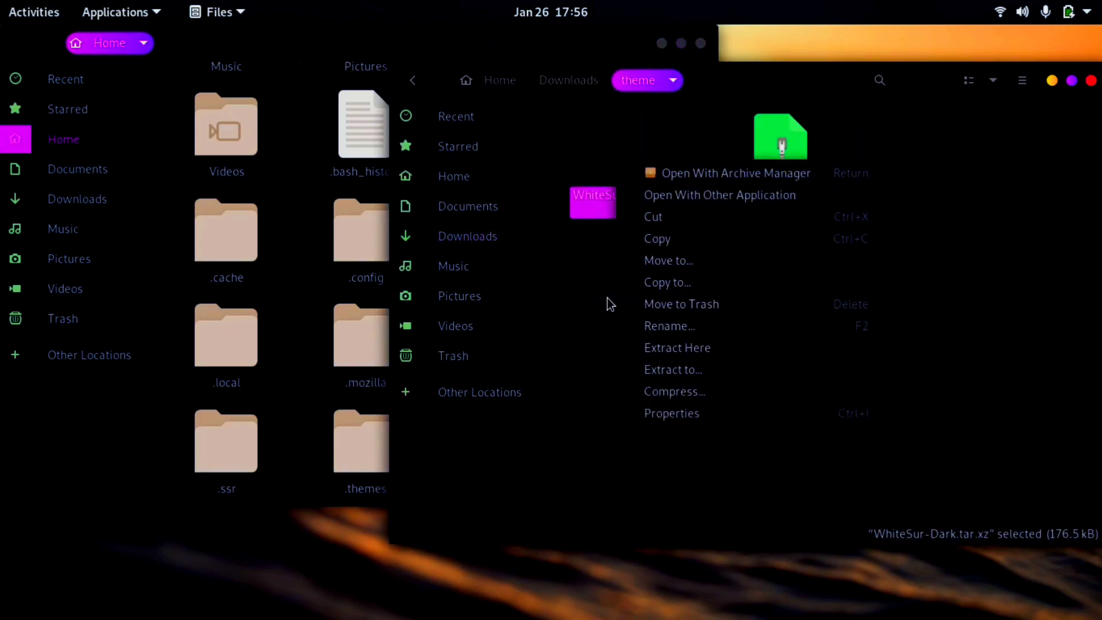
{"action": "left_click", "coordinate": [590, 302]}
{"action": "left_click_drag", "start_coordinate": [591, 302], "coordinate": [875, 171]}
{"action": "right_click", "coordinate": [813, 161]}
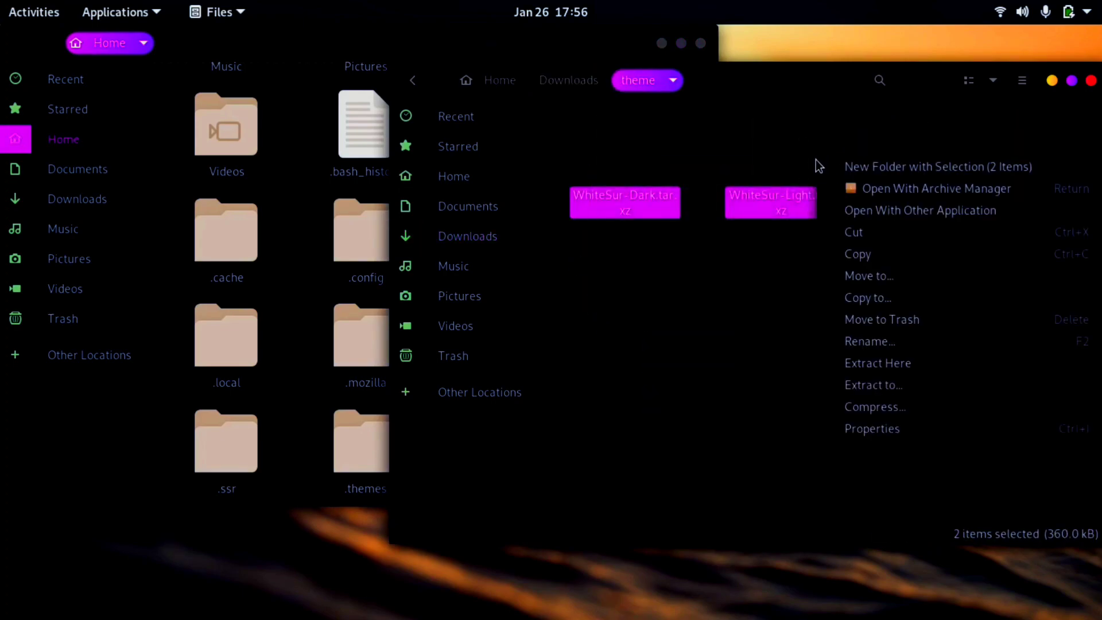
{"action": "left_click", "coordinate": [839, 188]}
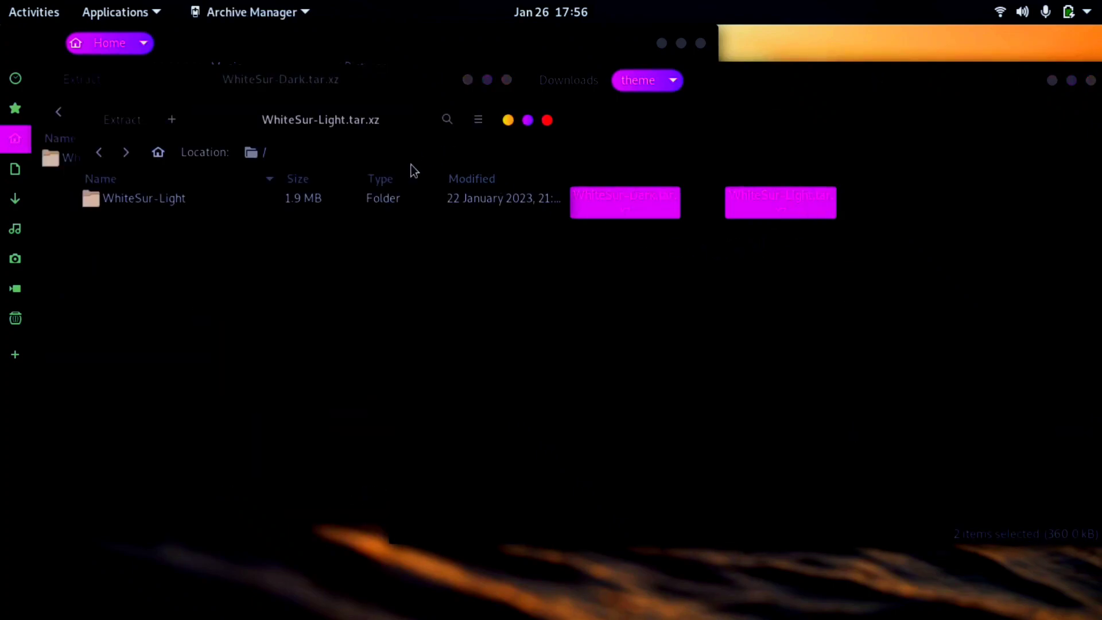
Extract the WhiteSur-Light and WhiteSur-Dark folders from their archives into the theme folder and close both archive windows.
{"action": "left_click_drag", "start_coordinate": [333, 201], "coordinate": [689, 292]}
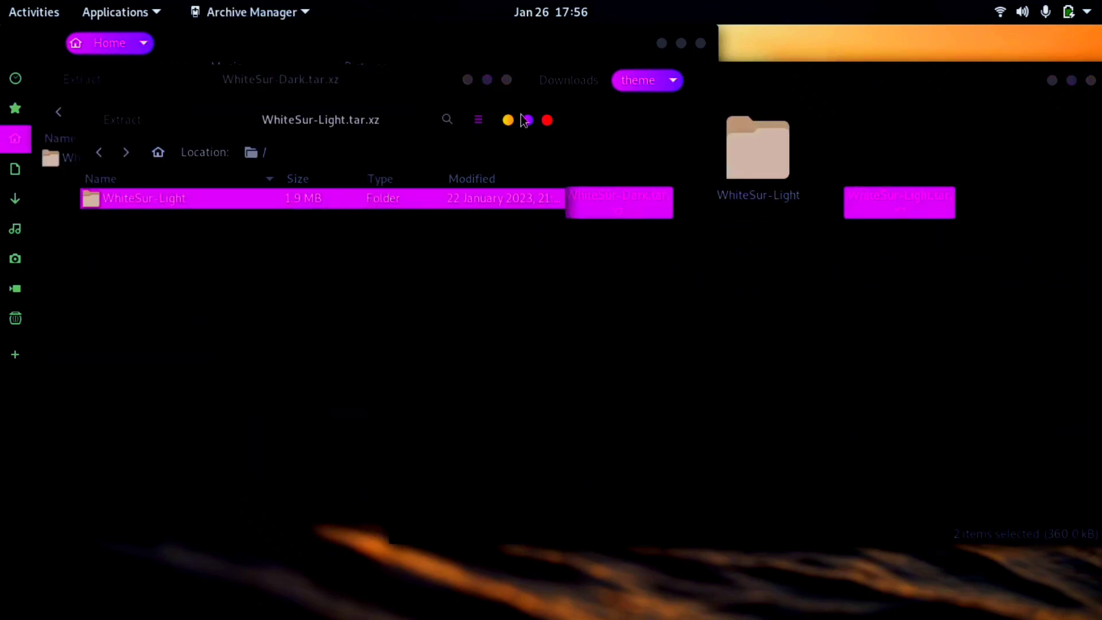
{"action": "left_click", "coordinate": [547, 120]}
{"action": "left_click_drag", "start_coordinate": [337, 161], "coordinate": [591, 283]}
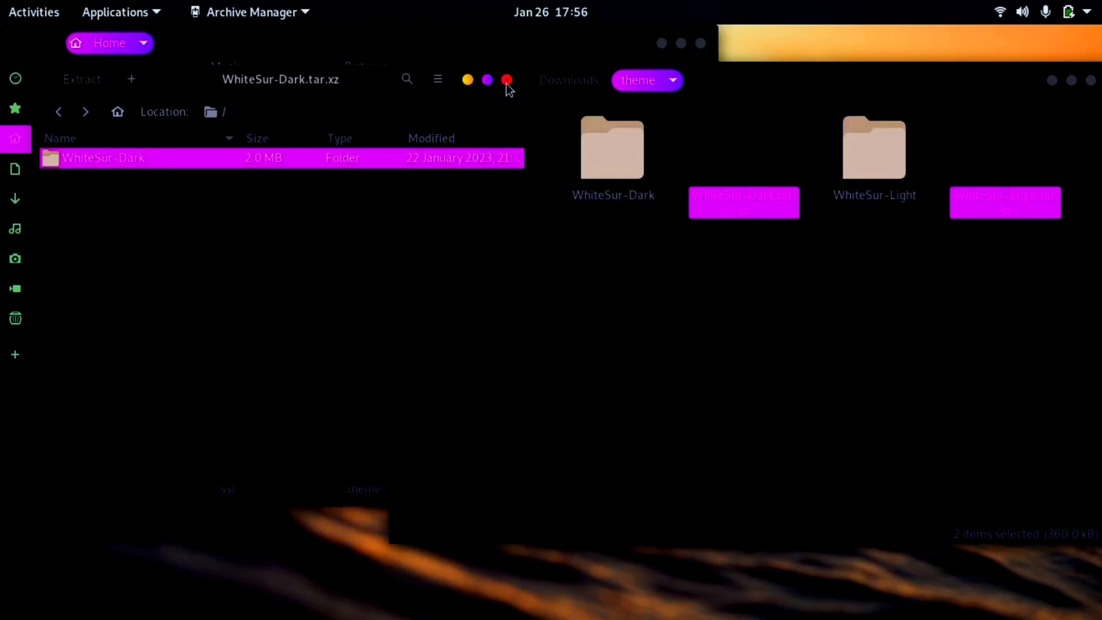
{"action": "left_click", "coordinate": [507, 80]}
Check the contents of the extracted WhiteSur-Dark and WhiteSur-Light folders and return to the theme folder.
{"action": "double_click", "coordinate": [611, 165]}
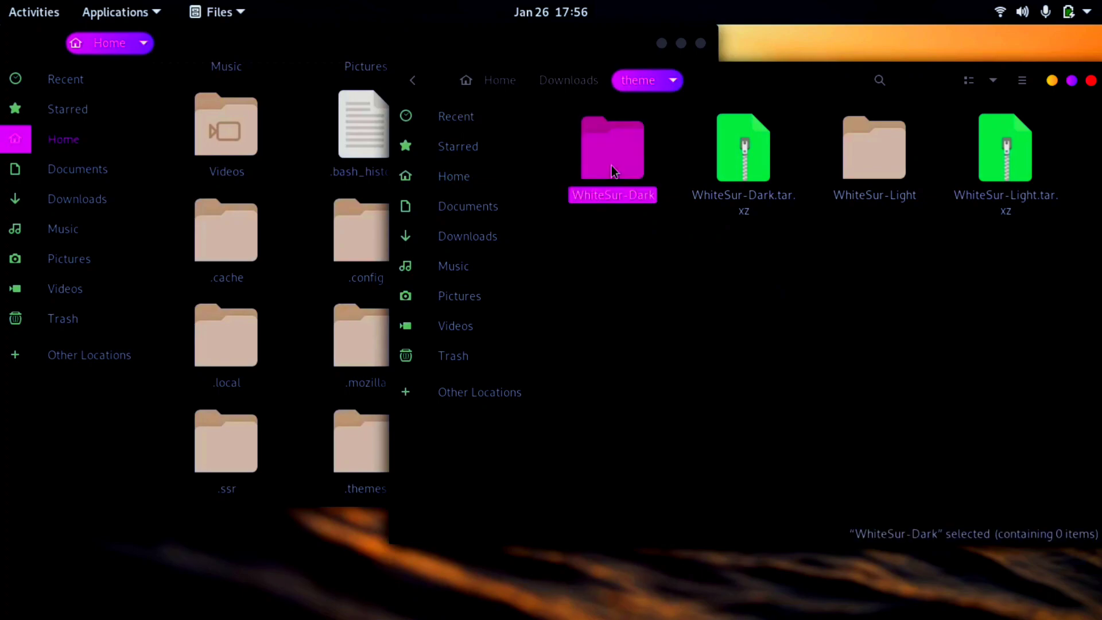
{"action": "left_click", "coordinate": [630, 84]}
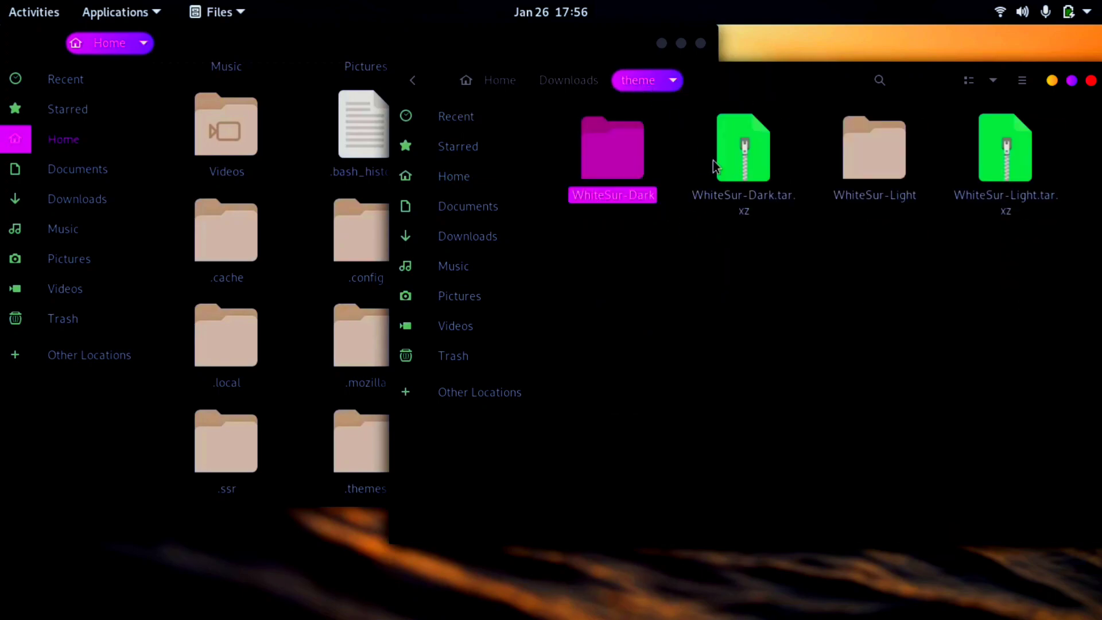
{"action": "double_click", "coordinate": [867, 163]}
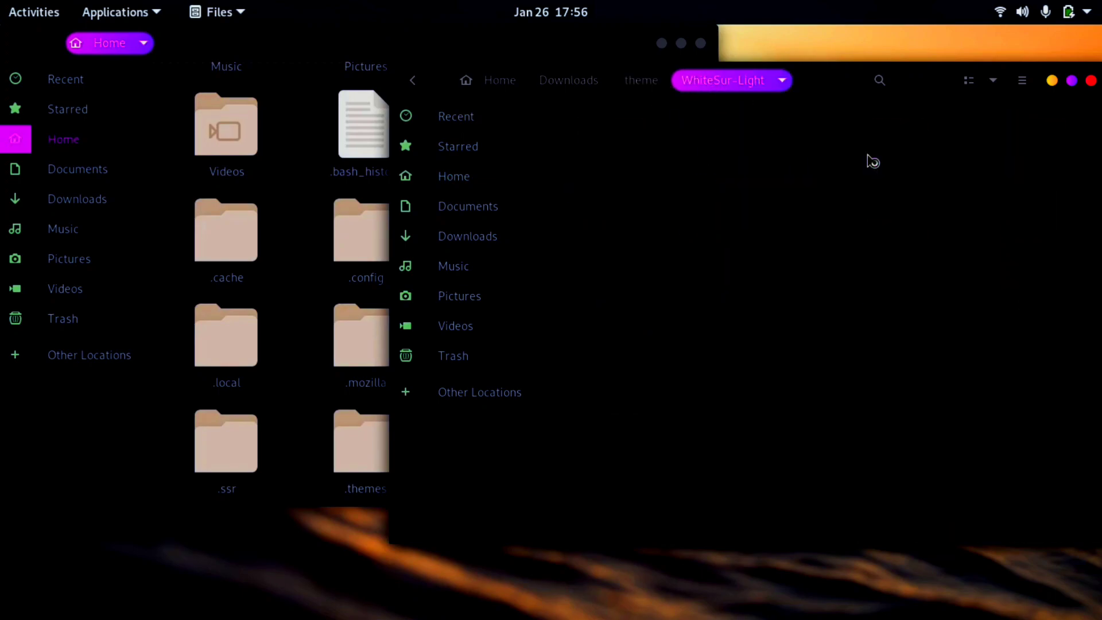
{"action": "left_click", "coordinate": [633, 83]}
{"action": "left_click", "coordinate": [687, 262]}
{"action": "right_click", "coordinate": [746, 297]}
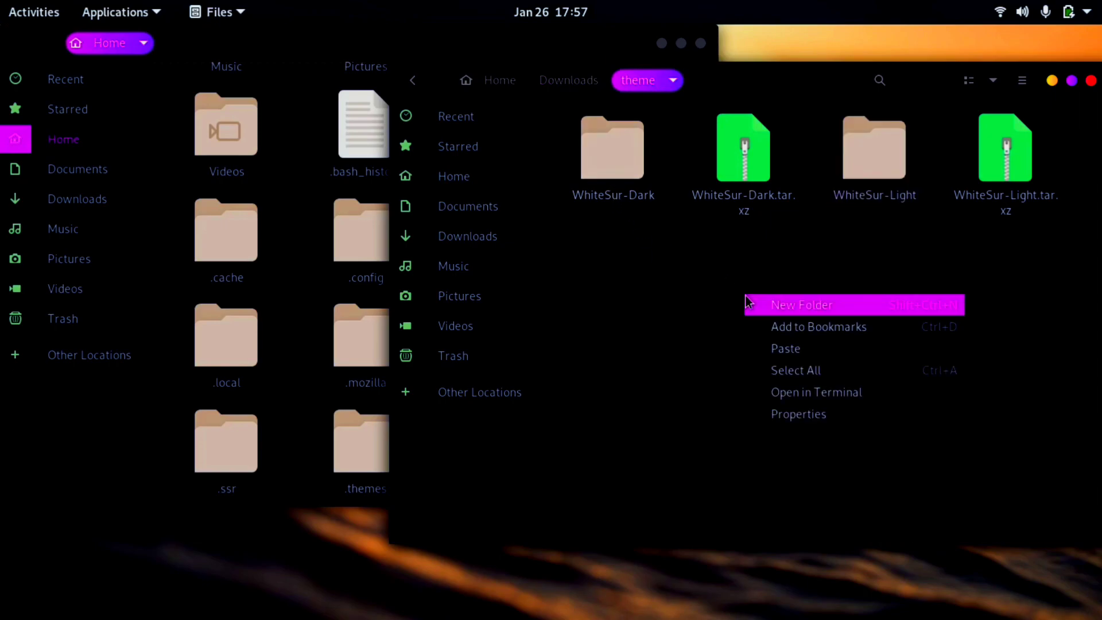
{"action": "left_click", "coordinate": [695, 296]}
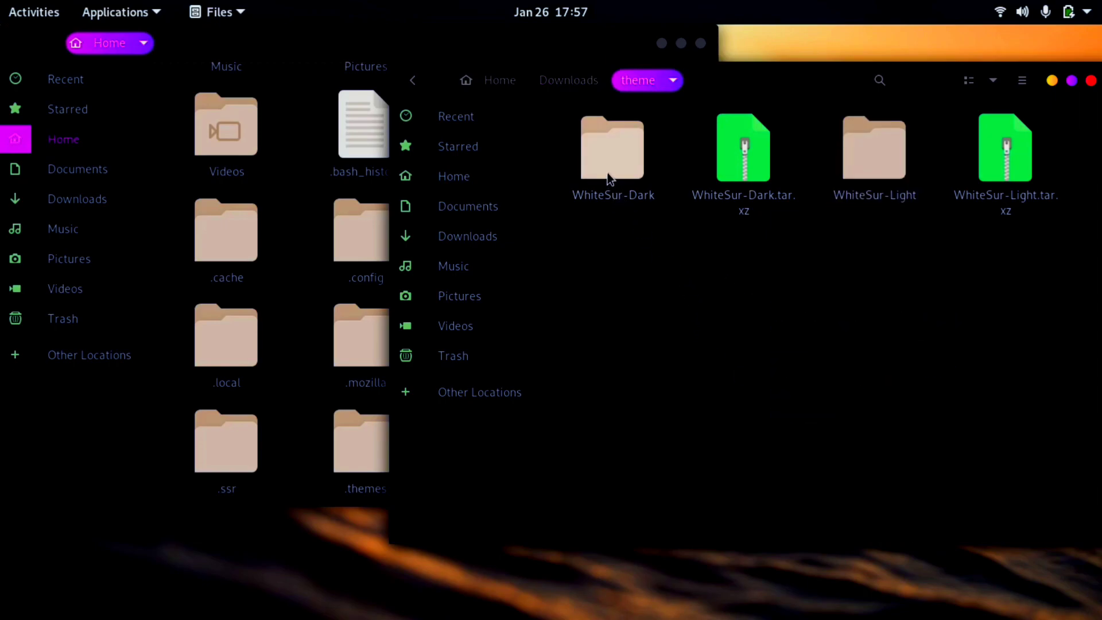
Move the WhiteSur-Dark and WhiteSur-Light folders from the theme folder into the .themes folder in Home.
{"action": "left_click", "coordinate": [626, 150]}
{"action": "left_click", "coordinate": [867, 170], "text": "ctrl"}
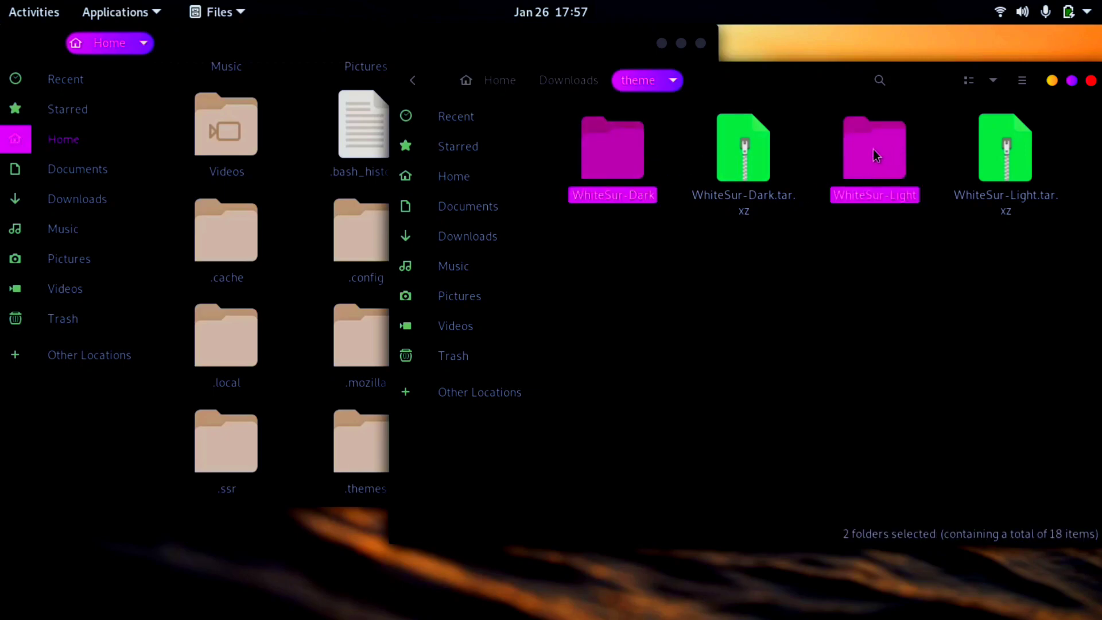
{"action": "left_click_drag", "start_coordinate": [629, 150], "coordinate": [356, 464]}
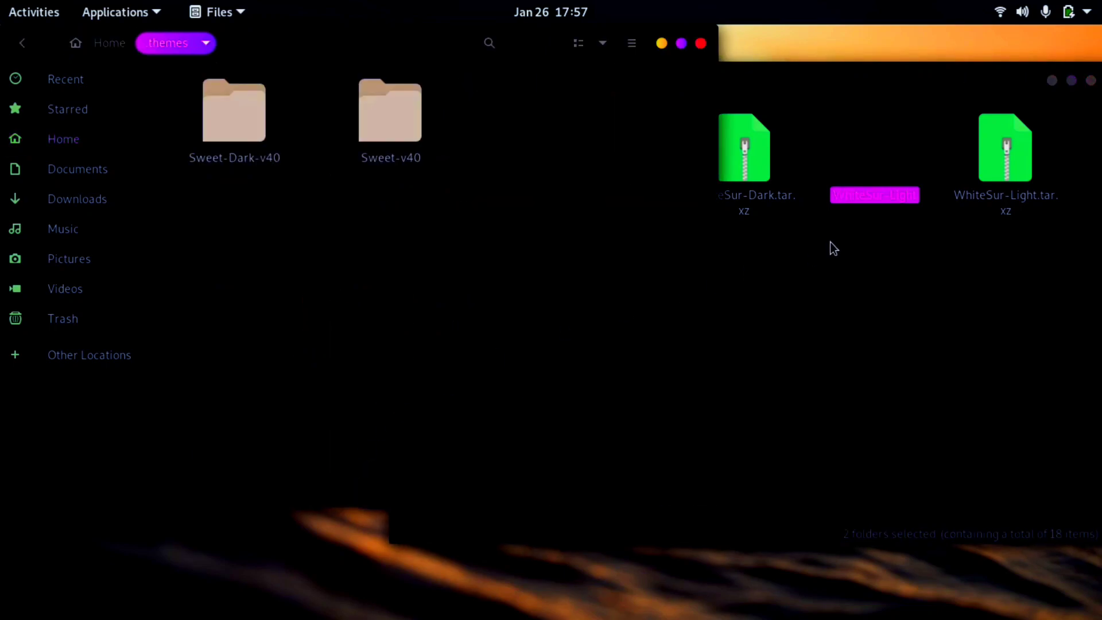
{"action": "left_click_drag", "start_coordinate": [889, 163], "coordinate": [305, 291]}
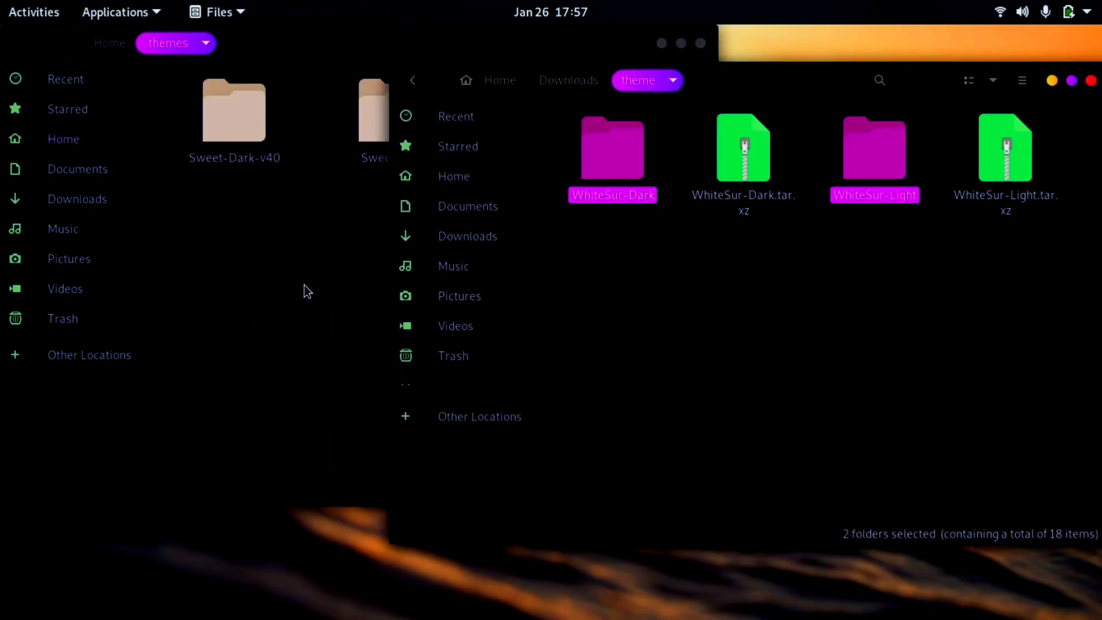
{"action": "left_click", "coordinate": [304, 285]}
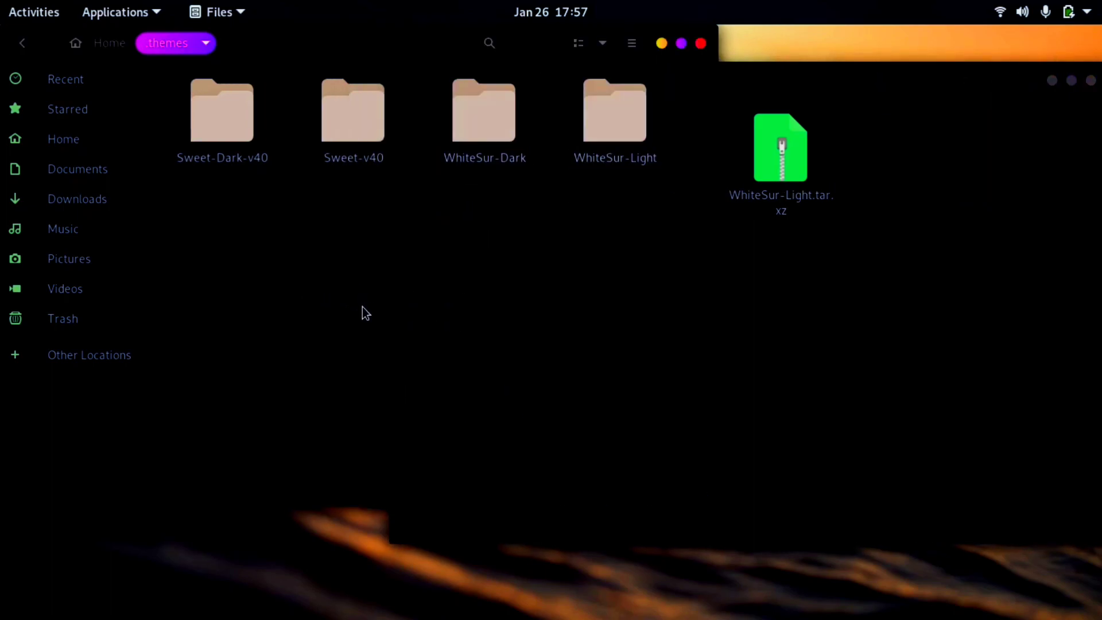
Create a new hidden folder named .icons in Home.
{"action": "left_click", "coordinate": [66, 149]}
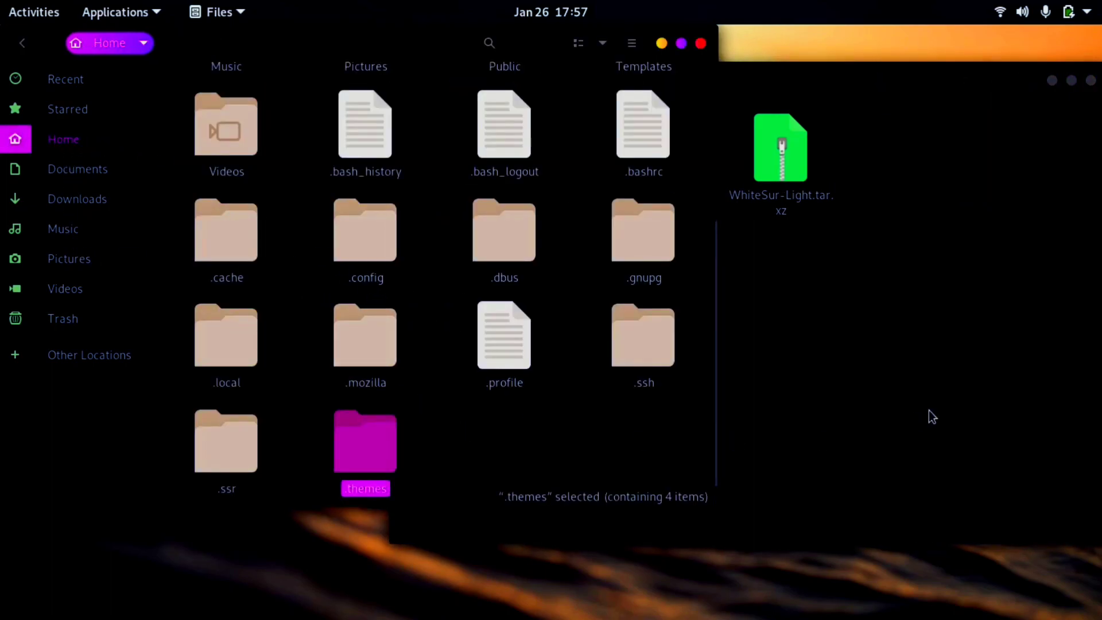
{"action": "right_click", "coordinate": [499, 429]}
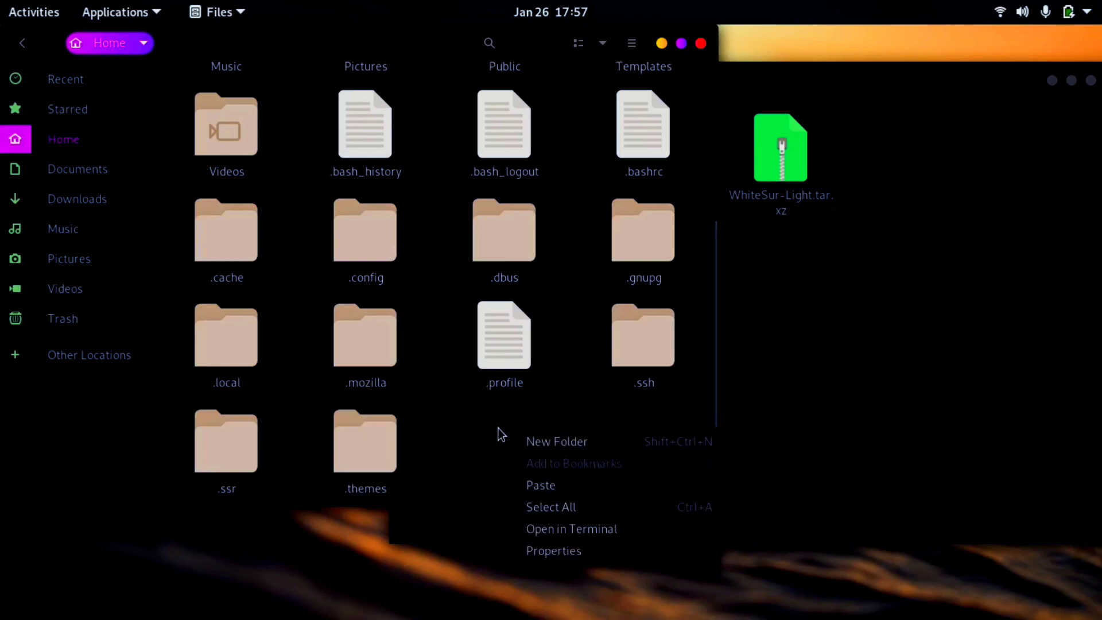
{"action": "left_click", "coordinate": [538, 449]}
{"action": "type", "text": "."}
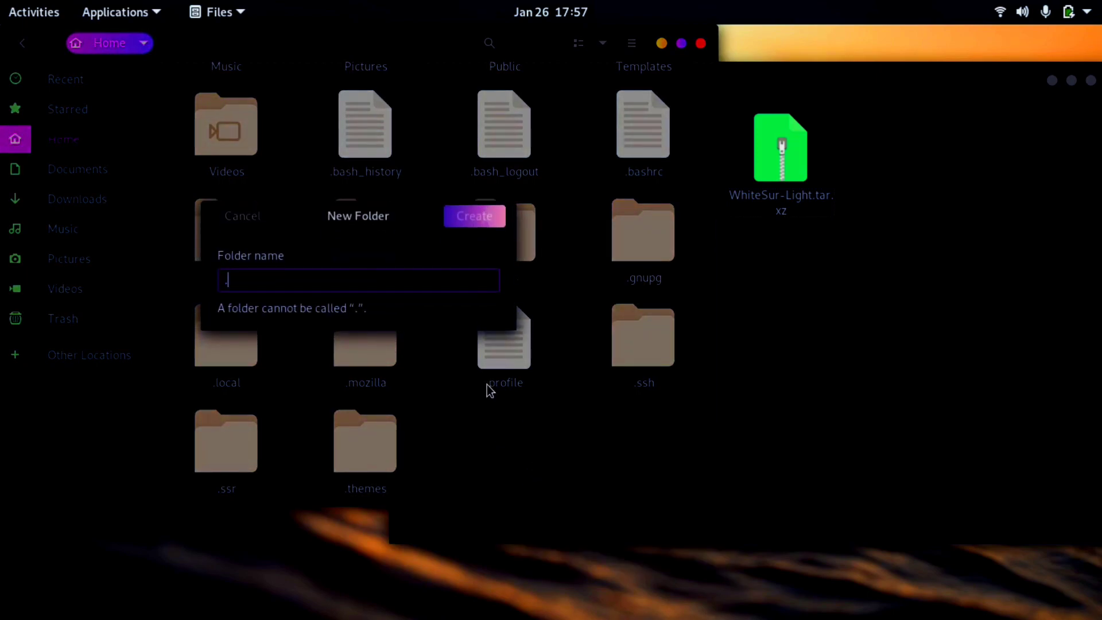
{"action": "type", "text": "cursor"}
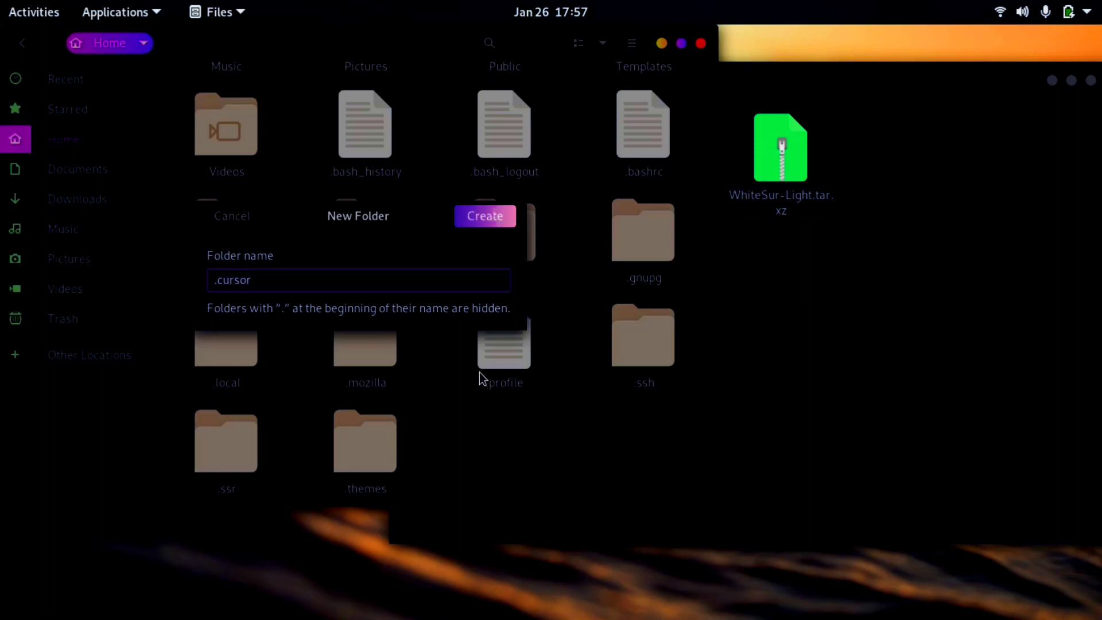
{"action": "key", "text": "BackSpace"}
{"action": "key", "text": "BackSpace"}
{"action": "key", "text": "BackSpace"}
{"action": "type", "text": "ic"}
{"action": "key", "text": "Return"}
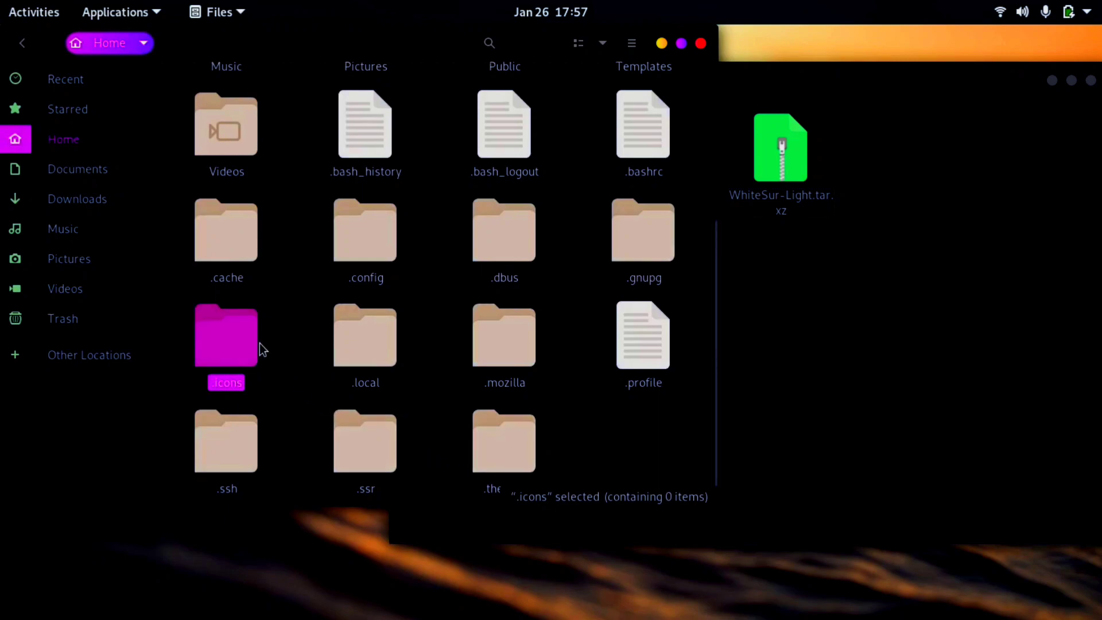
Open the new .icons folder, and extract 01-WhiteSur.tar.xz in place in the Downloads icon folder in the other window.
{"action": "double_click", "coordinate": [226, 338]}
{"action": "left_click", "coordinate": [750, 282]}
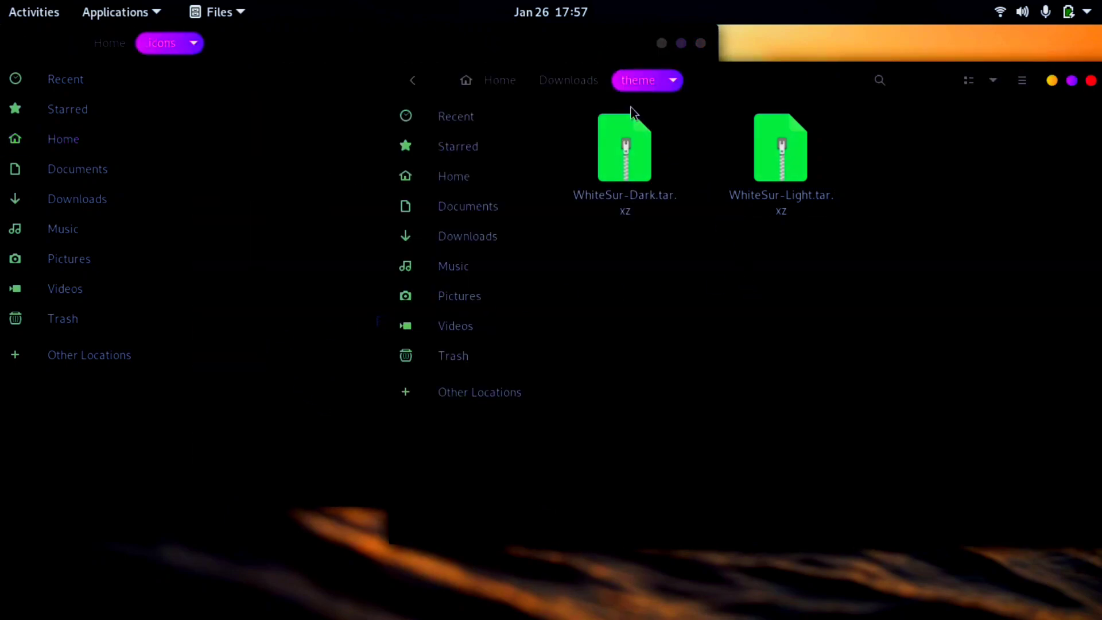
{"action": "double_click", "coordinate": [778, 160]}
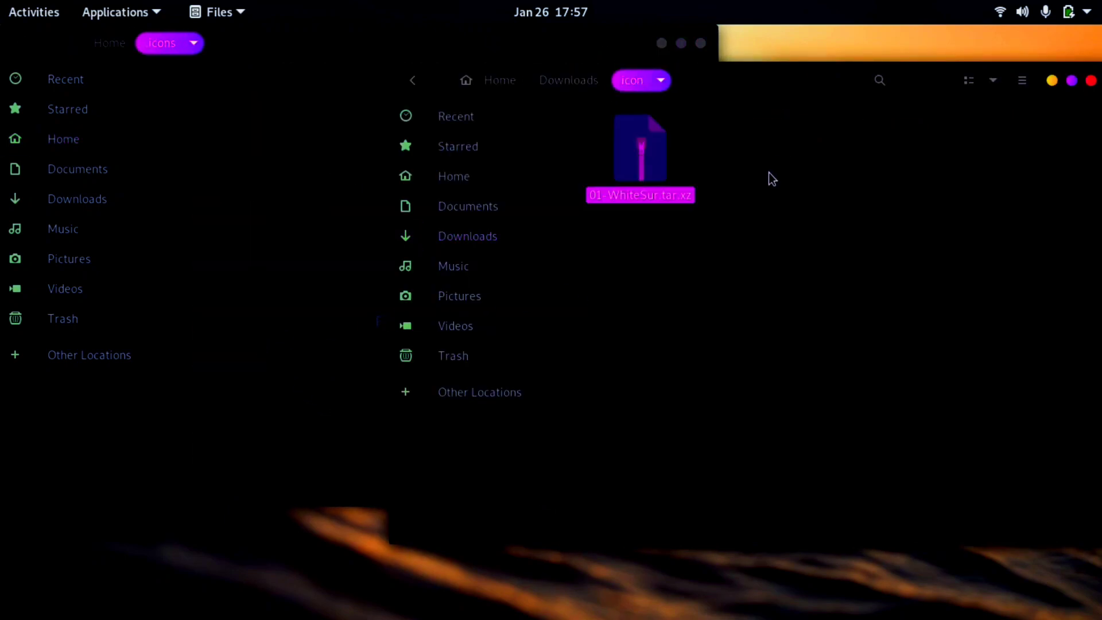
{"action": "right_click", "coordinate": [652, 166]}
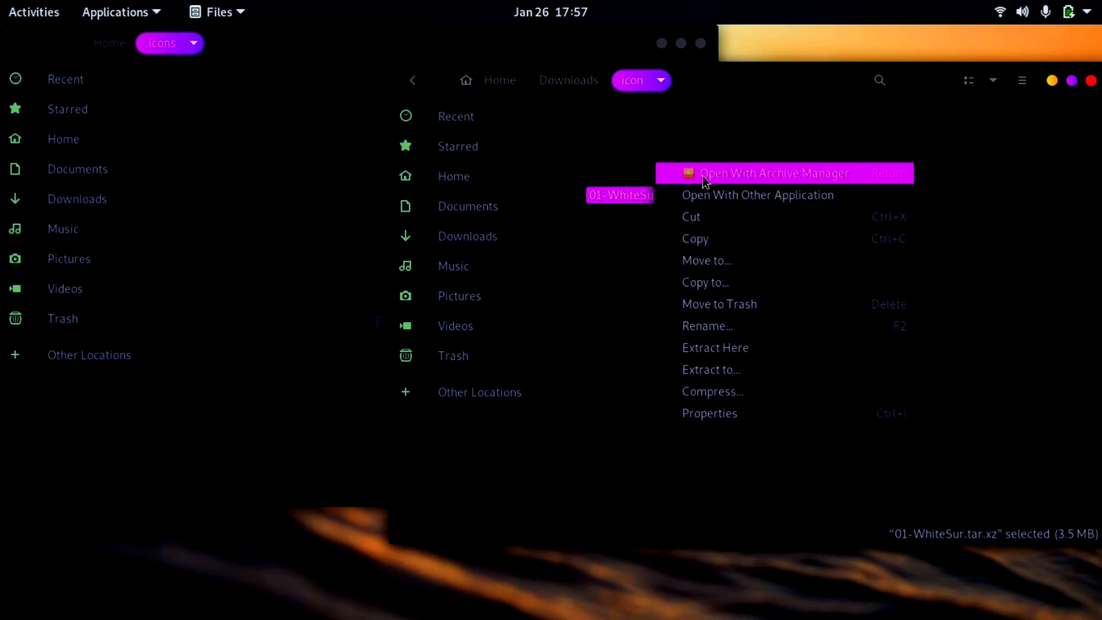
{"action": "left_click", "coordinate": [759, 349]}
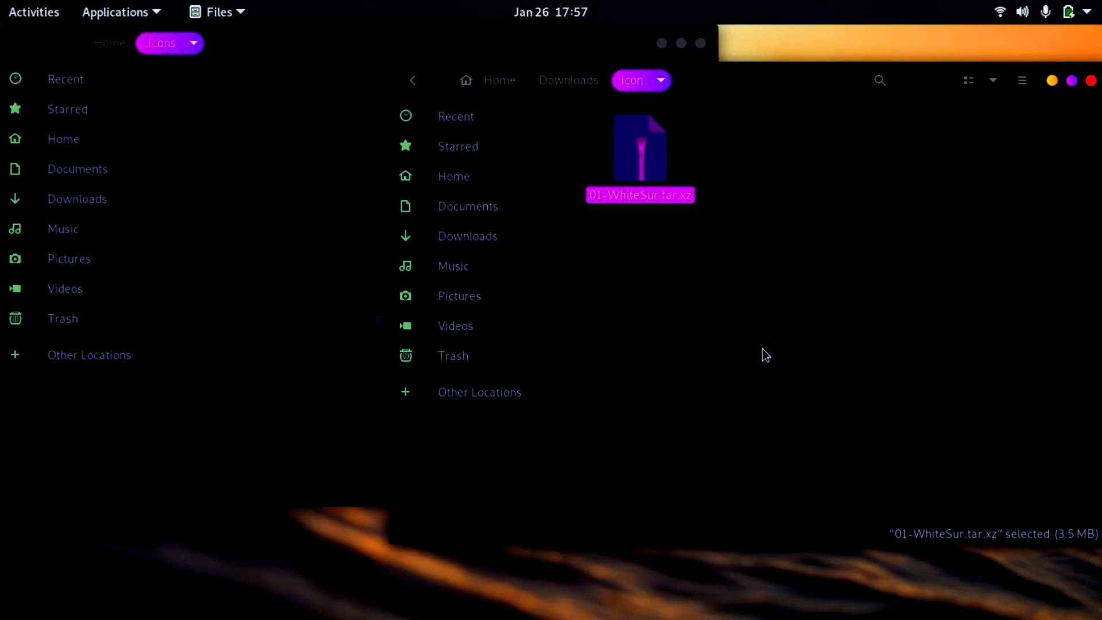
Move the WhiteSur folder from inside the extracted 01-WhiteSur folder into .icons.
{"action": "left_click", "coordinate": [639, 170]}
{"action": "double_click", "coordinate": [639, 170]}
{"action": "double_click", "coordinate": [636, 156]}
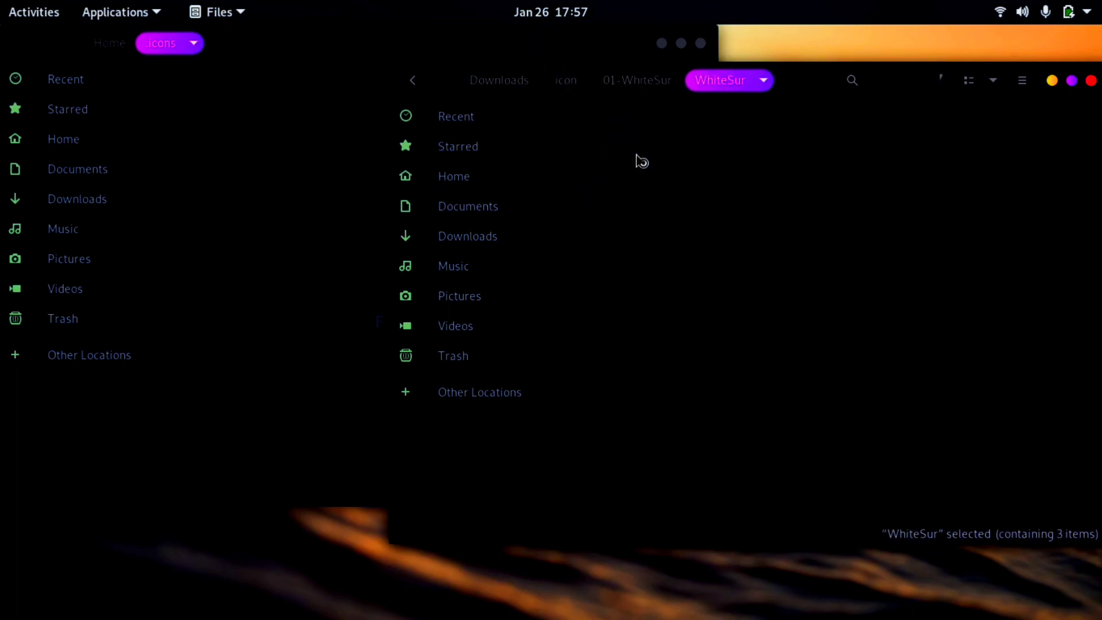
{"action": "left_click", "coordinate": [648, 79]}
{"action": "left_click_drag", "start_coordinate": [647, 148], "coordinate": [299, 150]}
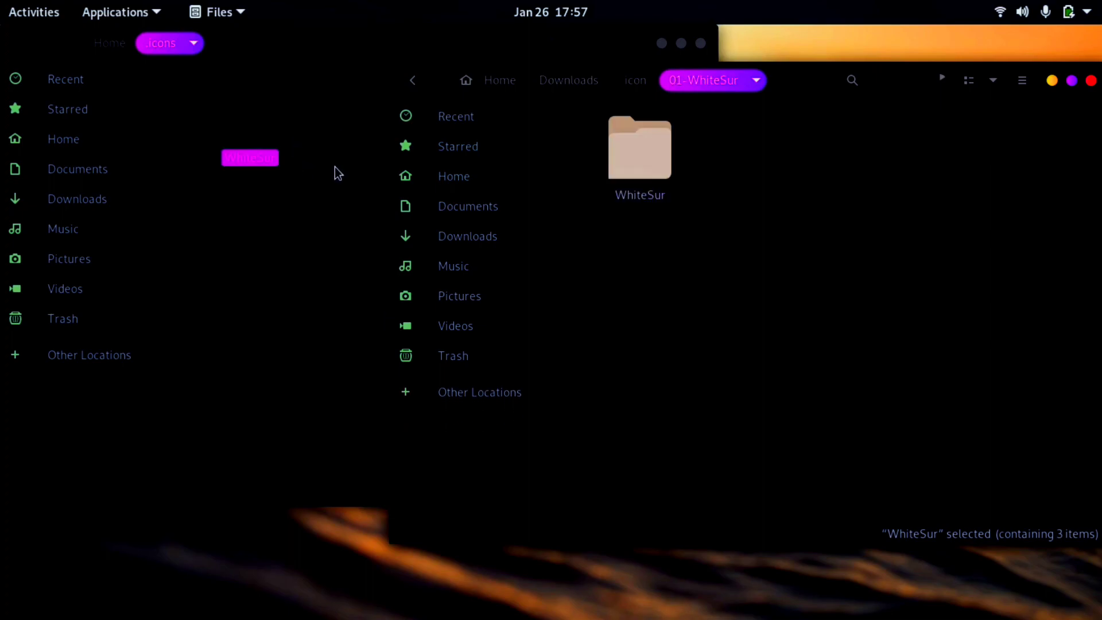
Go to the curser folder in Downloads and extract McMojave-cursors.tar.xz in place.
{"action": "left_click", "coordinate": [637, 86]}
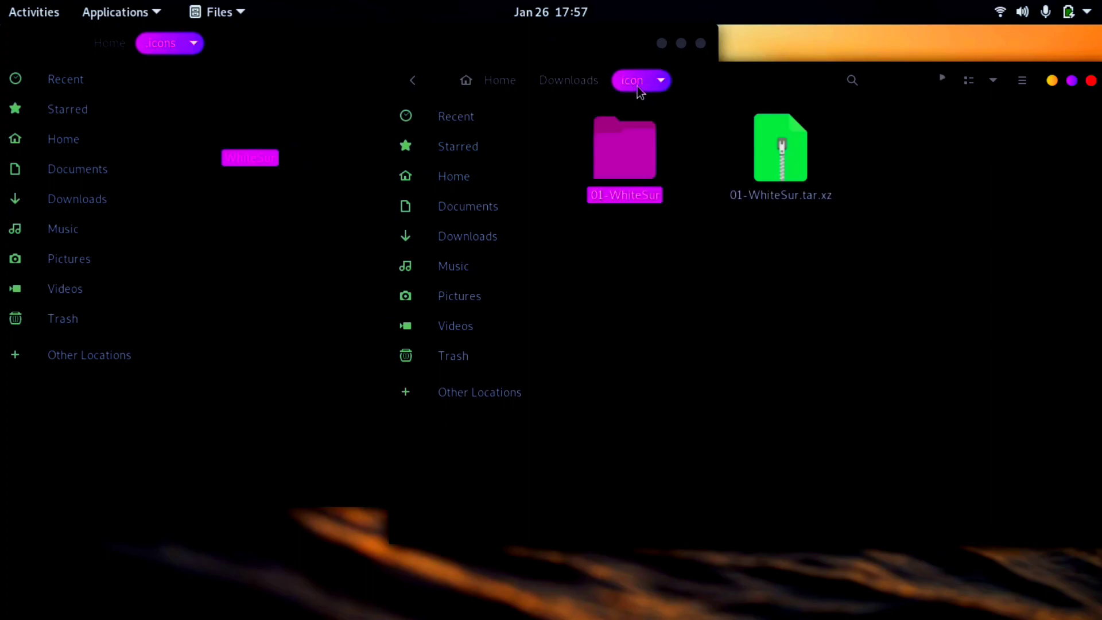
{"action": "left_click", "coordinate": [590, 85]}
{"action": "double_click", "coordinate": [907, 151]}
{"action": "right_click", "coordinate": [665, 158]}
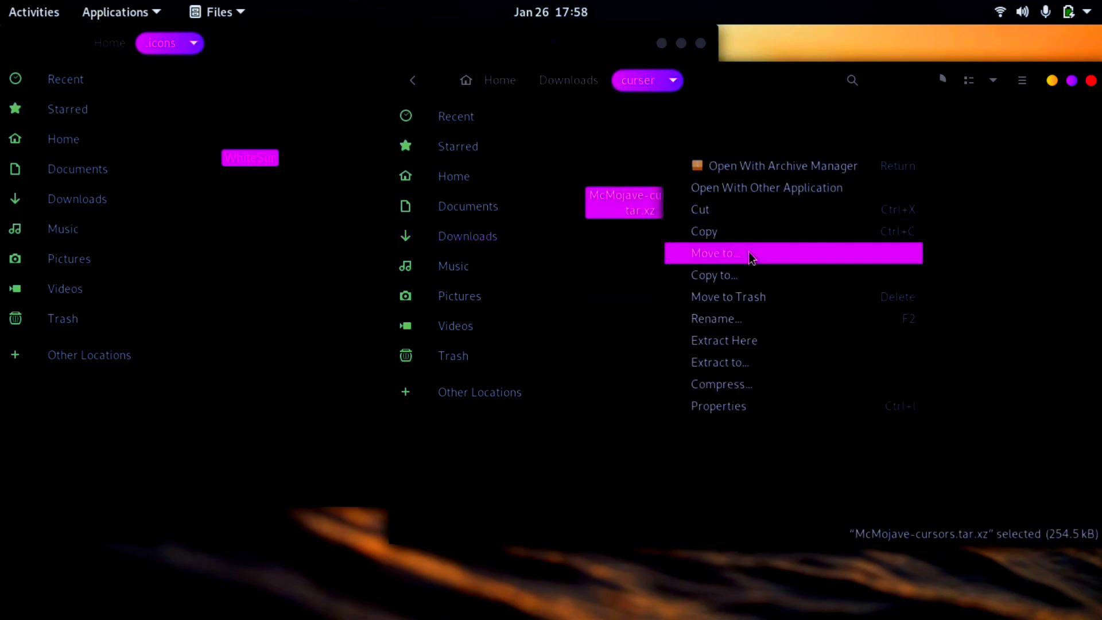
{"action": "left_click", "coordinate": [725, 340]}
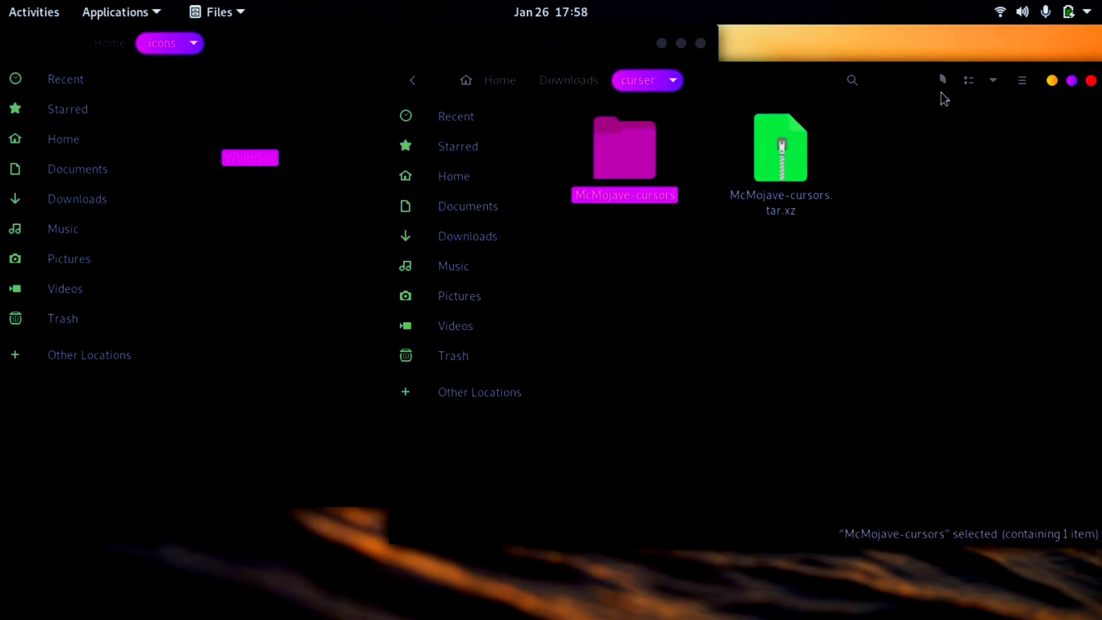
Check the extraction progress of 01-WhiteSur.tar.xz and look inside the WhiteSur folder in .icons.
{"action": "left_click", "coordinate": [943, 88]}
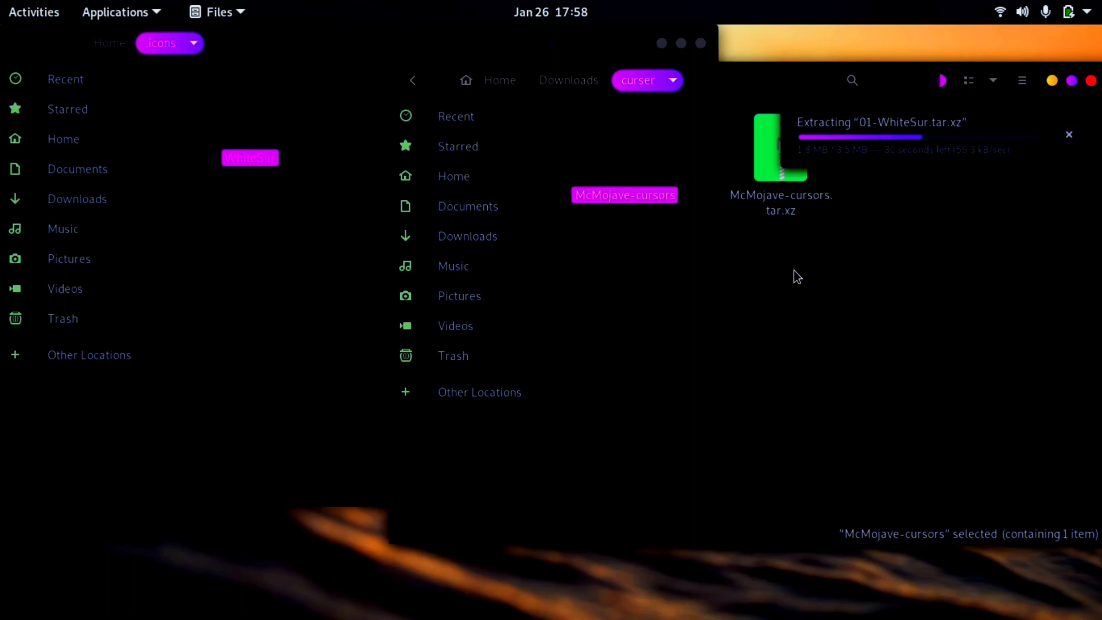
{"action": "double_click", "coordinate": [280, 154]}
{"action": "left_click", "coordinate": [182, 52]}
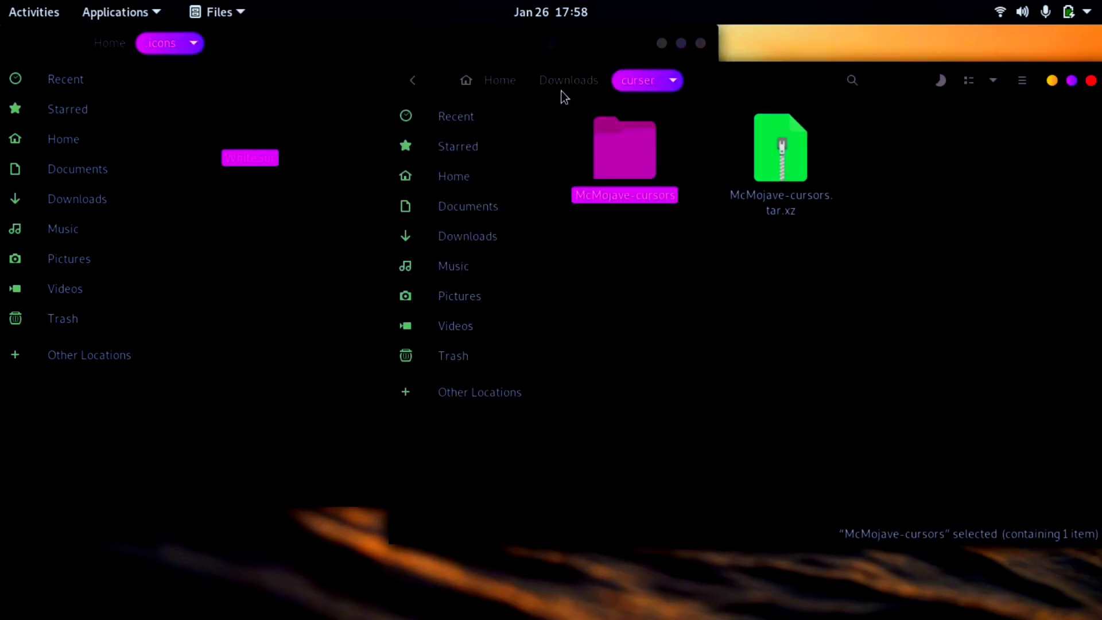
Move the extracted McMojave-cursors folder from the curser folder in Downloads into .icons.
{"action": "left_click", "coordinate": [569, 79]}
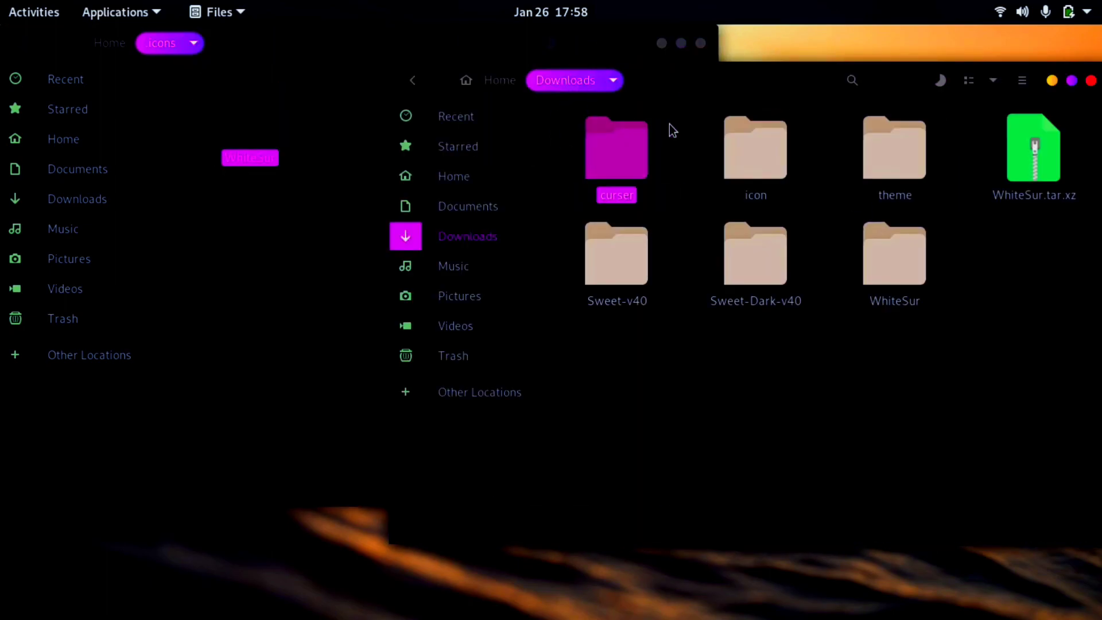
{"action": "left_click", "coordinate": [775, 332]}
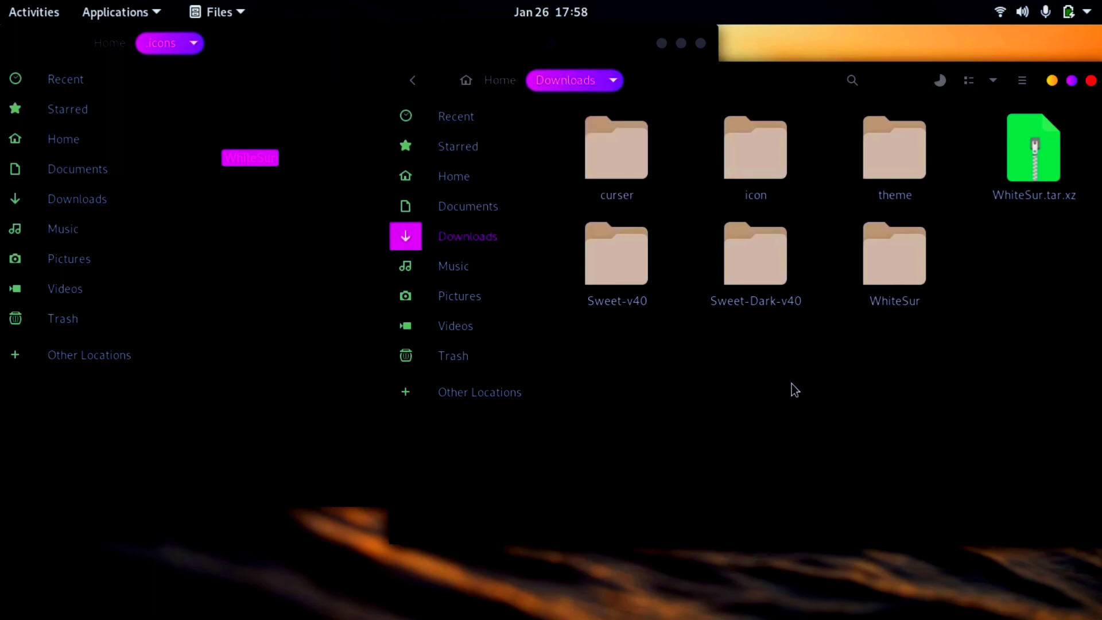
{"action": "double_click", "coordinate": [635, 169]}
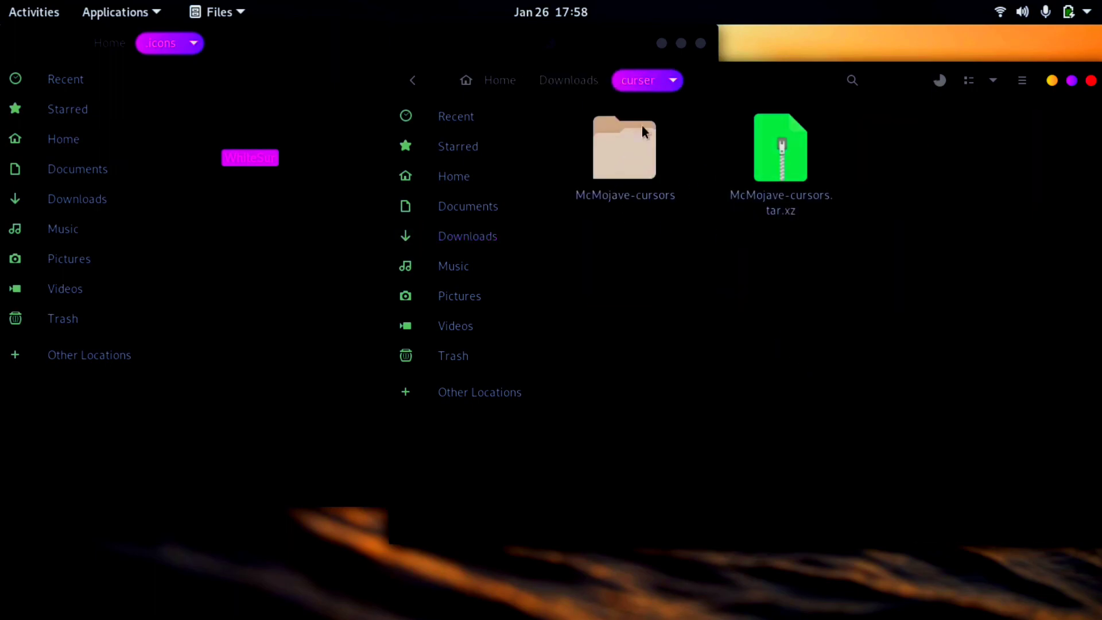
{"action": "left_click_drag", "start_coordinate": [645, 156], "coordinate": [298, 229]}
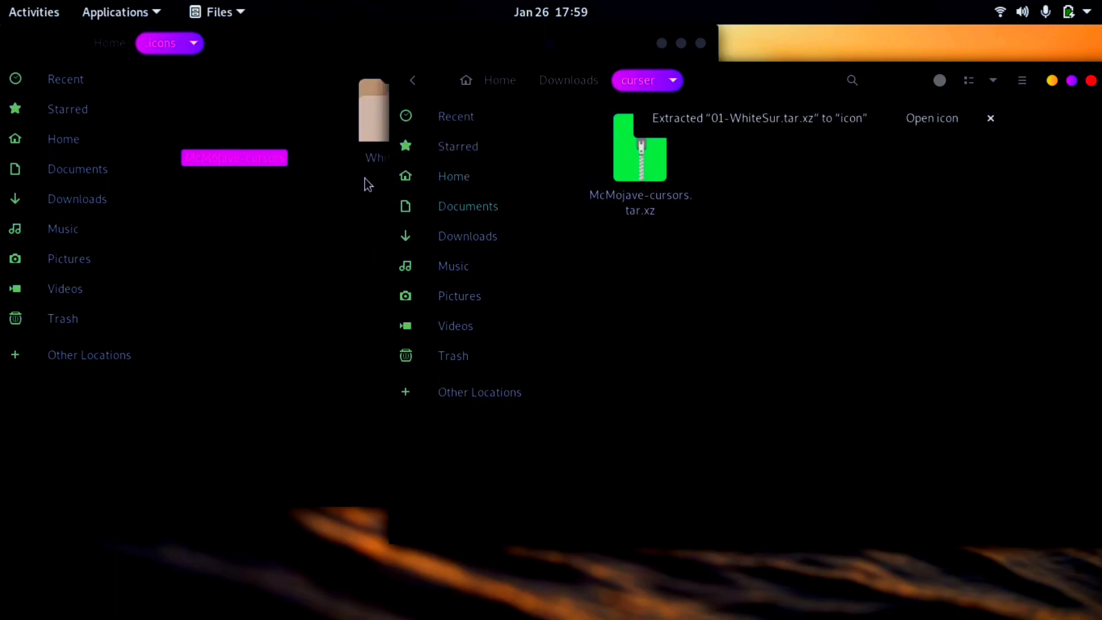
Move the WhiteSur and WhiteSur-dark folders from the extracted 01-WhiteSur folder in Downloads/icon into .icons.
{"action": "left_click", "coordinate": [567, 85]}
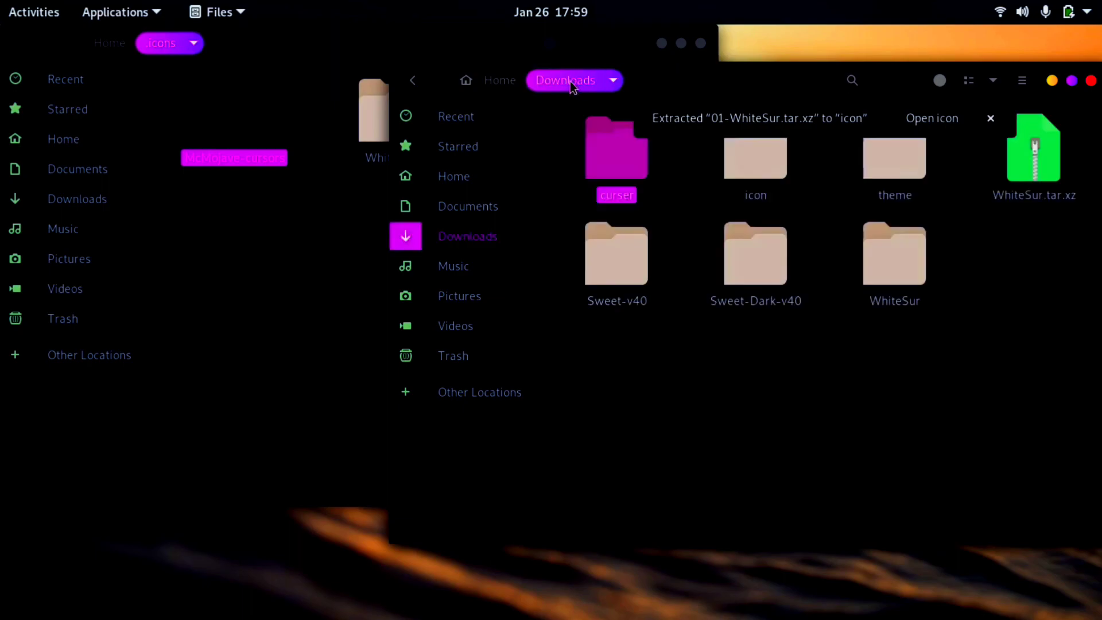
{"action": "double_click", "coordinate": [760, 167]}
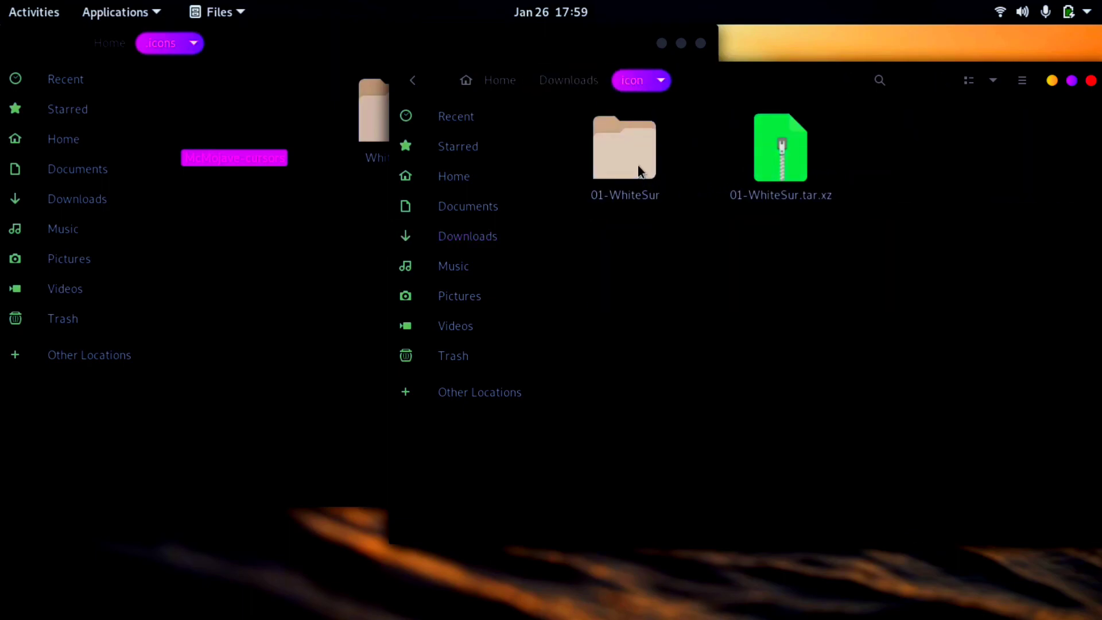
{"action": "double_click", "coordinate": [639, 166]}
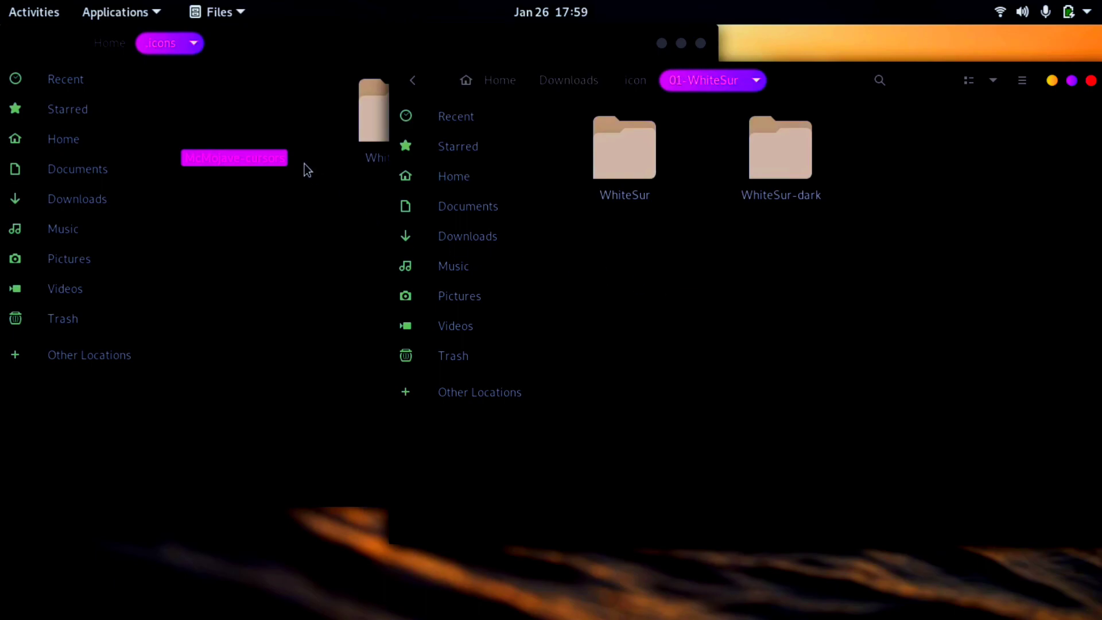
{"action": "left_click", "coordinate": [340, 187]}
{"action": "left_click", "coordinate": [745, 239]}
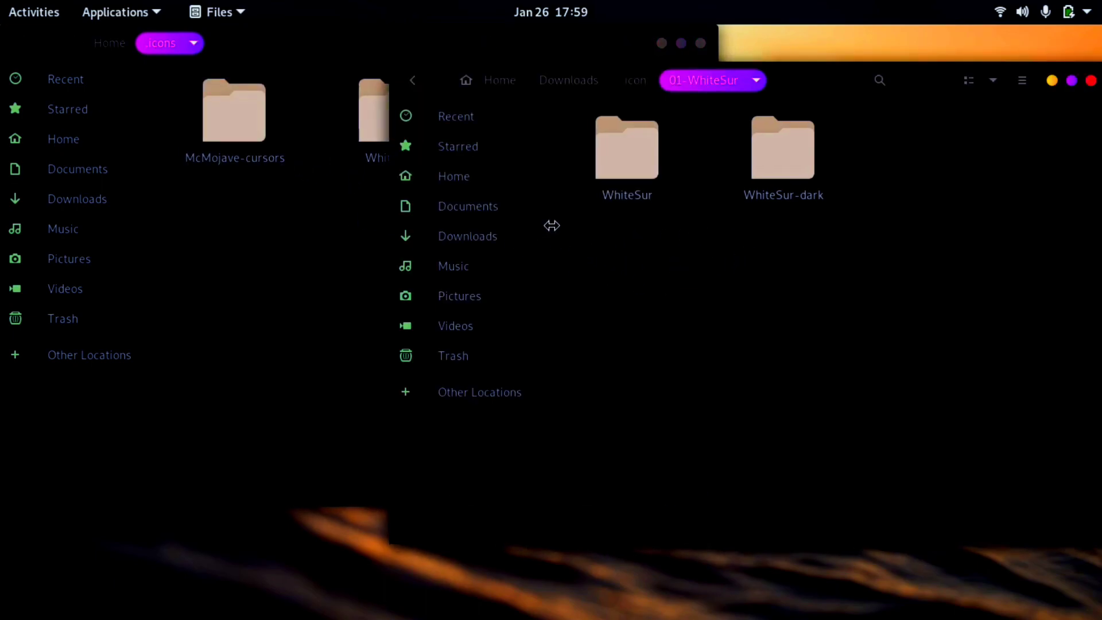
{"action": "left_click_drag", "start_coordinate": [546, 226], "coordinate": [679, 206]}
{"action": "left_click_drag", "start_coordinate": [640, 236], "coordinate": [283, 243]}
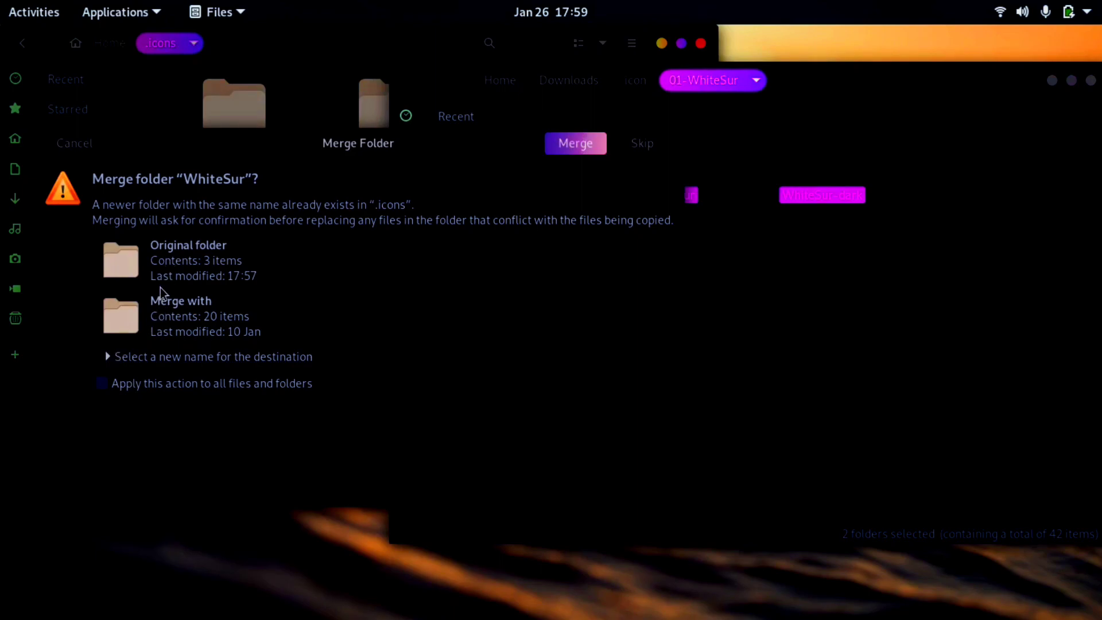
Merge the incoming WhiteSur folder with the existing one, applying the action to all files and folders.
{"action": "left_click", "coordinate": [109, 357]}
{"action": "left_click", "coordinate": [115, 396]}
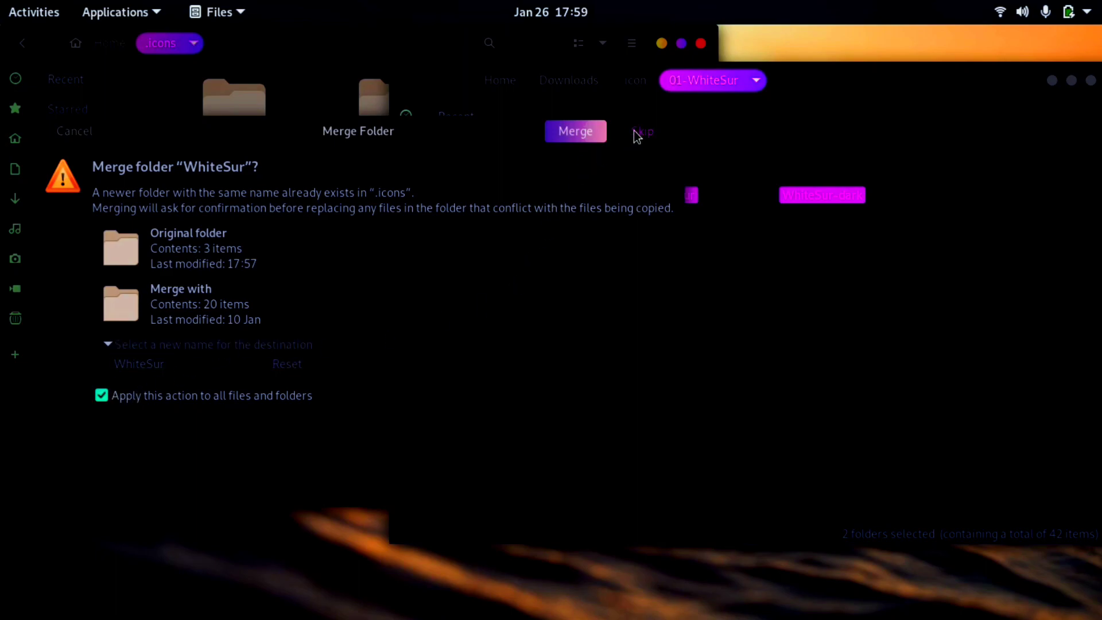
{"action": "left_click", "coordinate": [585, 135]}
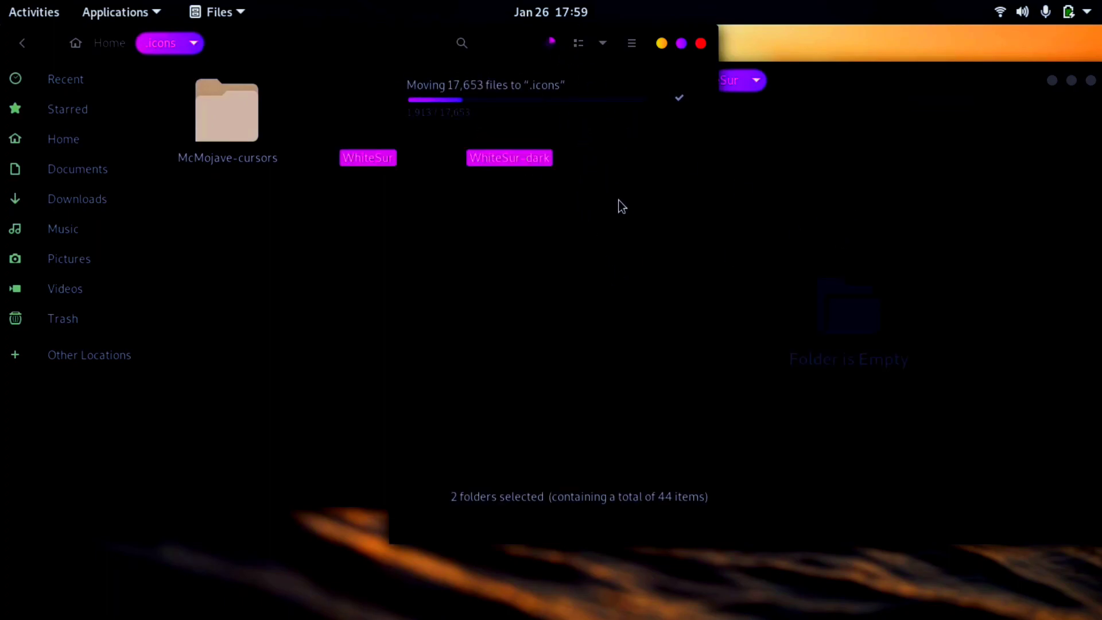
Close the emptied 01-WhiteSur window, check the move's progress in .icons, and close that window too.
{"action": "left_click_drag", "start_coordinate": [793, 69], "coordinate": [644, 83]}
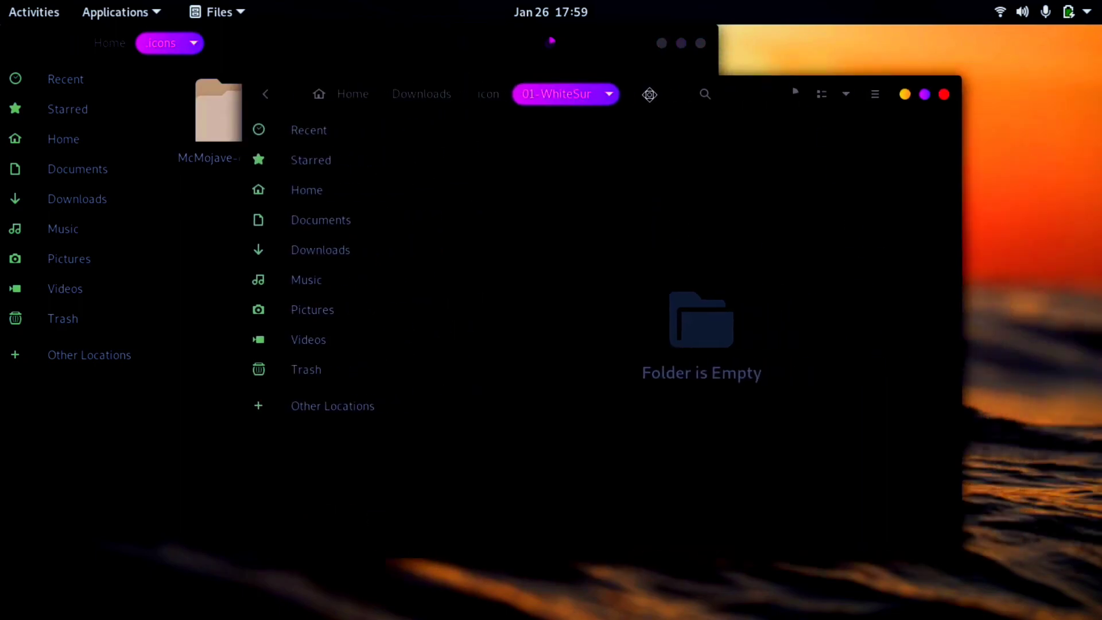
{"action": "left_click", "coordinate": [943, 96]}
{"action": "left_click_drag", "start_coordinate": [352, 51], "coordinate": [487, 74]}
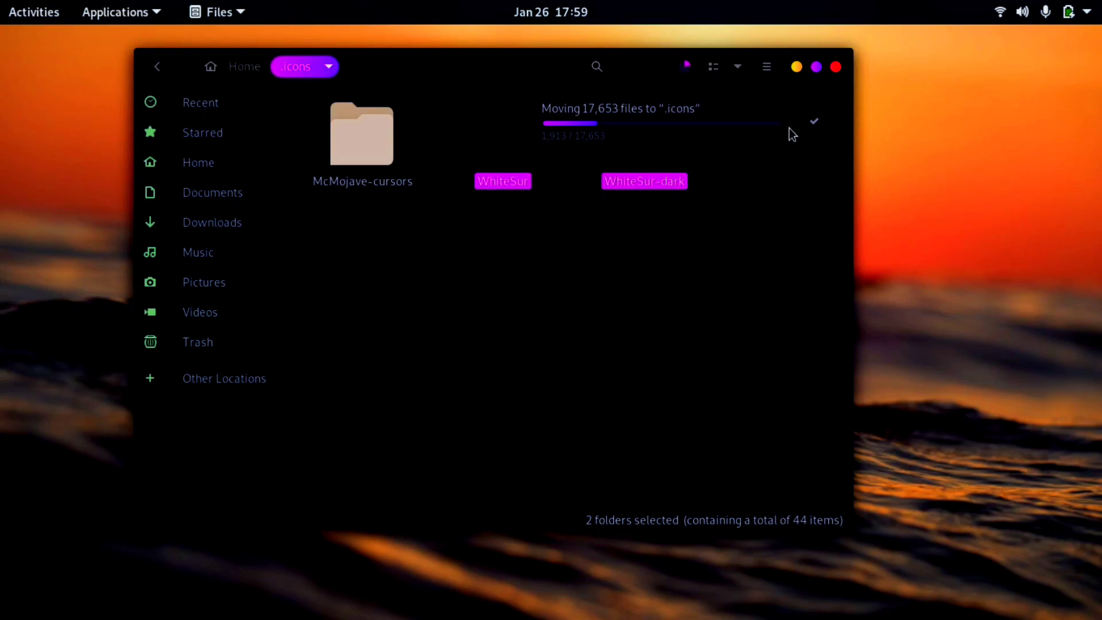
{"action": "left_click", "coordinate": [686, 68]}
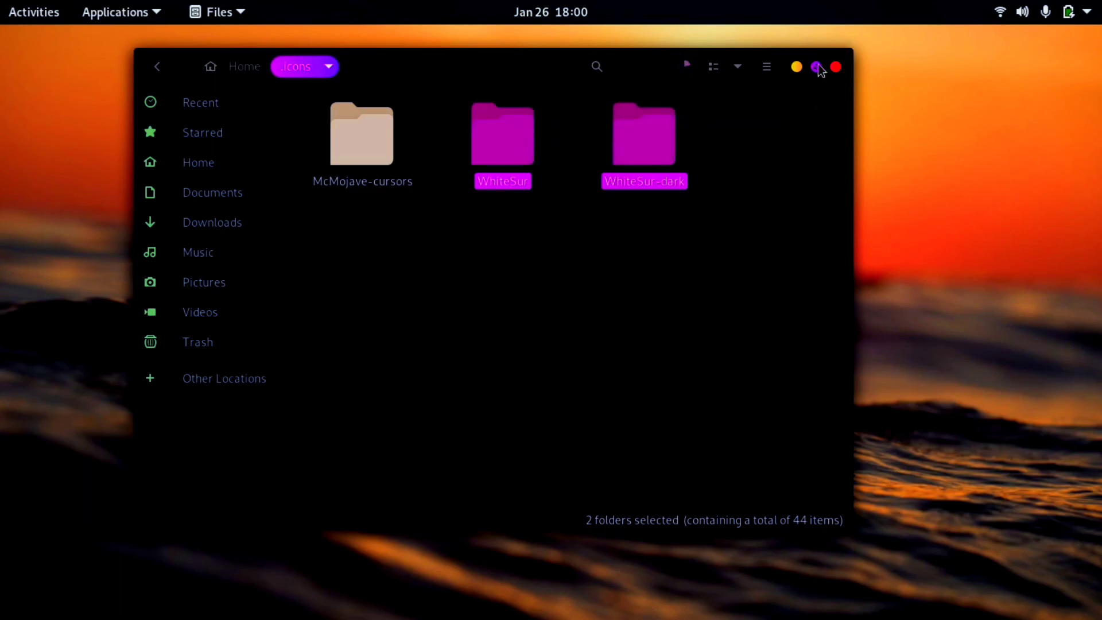
{"action": "left_click", "coordinate": [839, 70]}
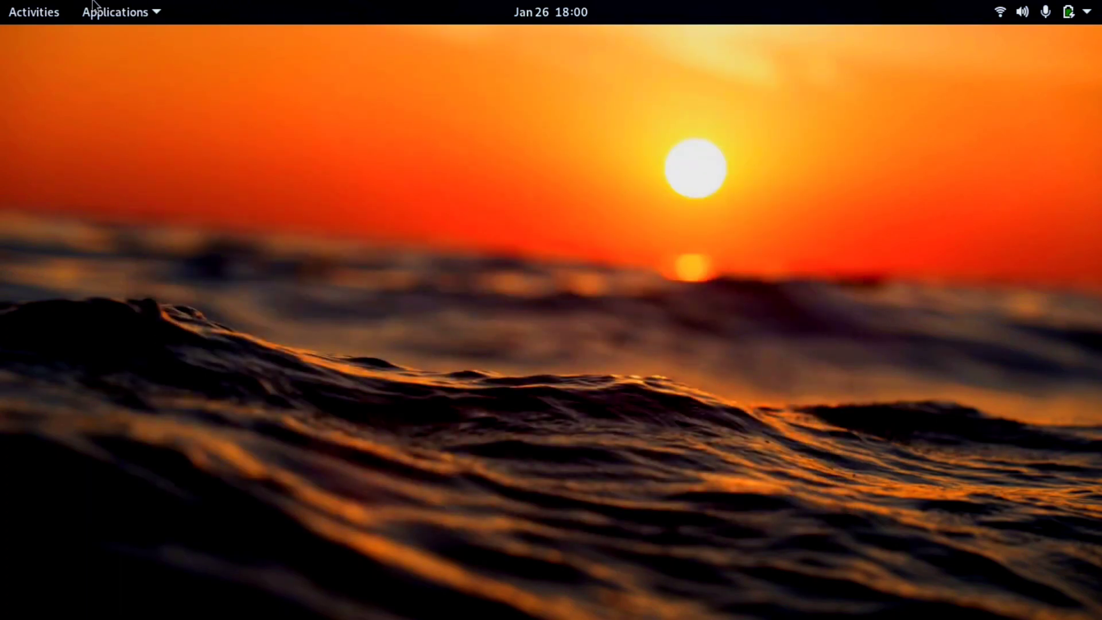
Reopen Home in Files, inspect the WhiteSur folder inside .icons, and close the window.
{"action": "left_click", "coordinate": [35, 22]}
{"action": "left_click", "coordinate": [12, 347]}
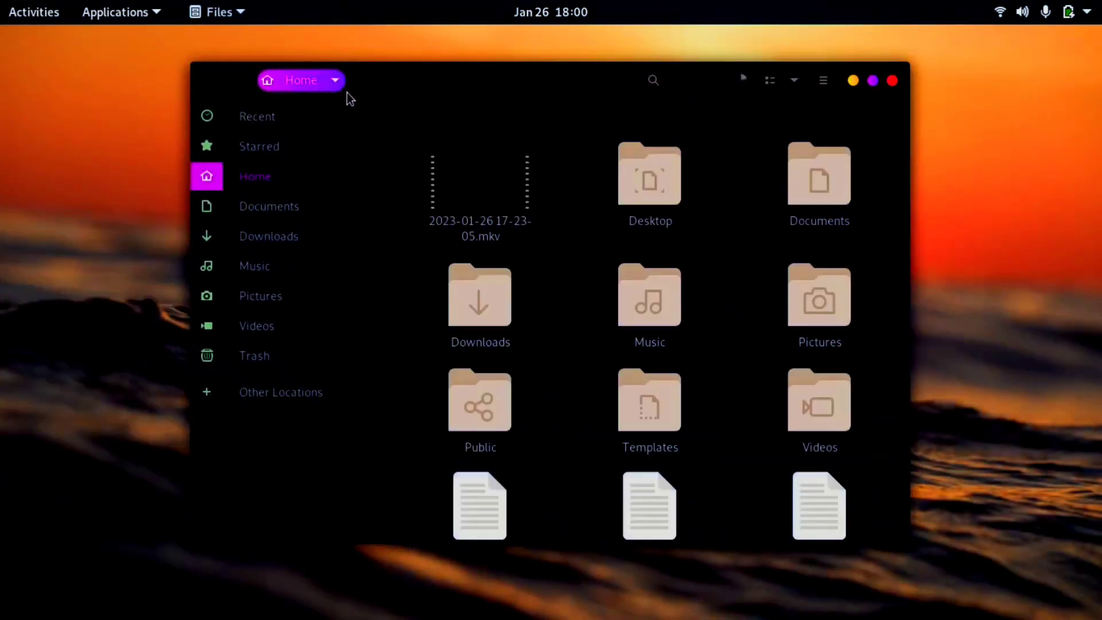
{"action": "scroll", "coordinate": [676, 254], "scroll_direction": "down", "scroll_amount": 10}
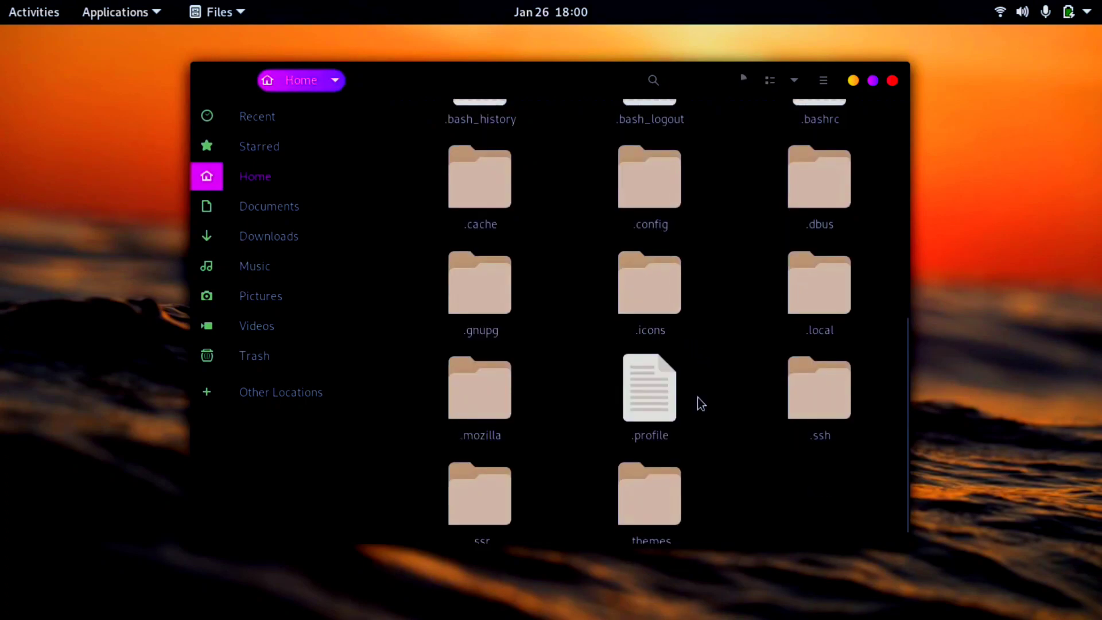
{"action": "scroll", "coordinate": [699, 398], "scroll_direction": "down", "scroll_amount": 1}
{"action": "scroll", "coordinate": [718, 338], "scroll_direction": "up", "scroll_amount": 2}
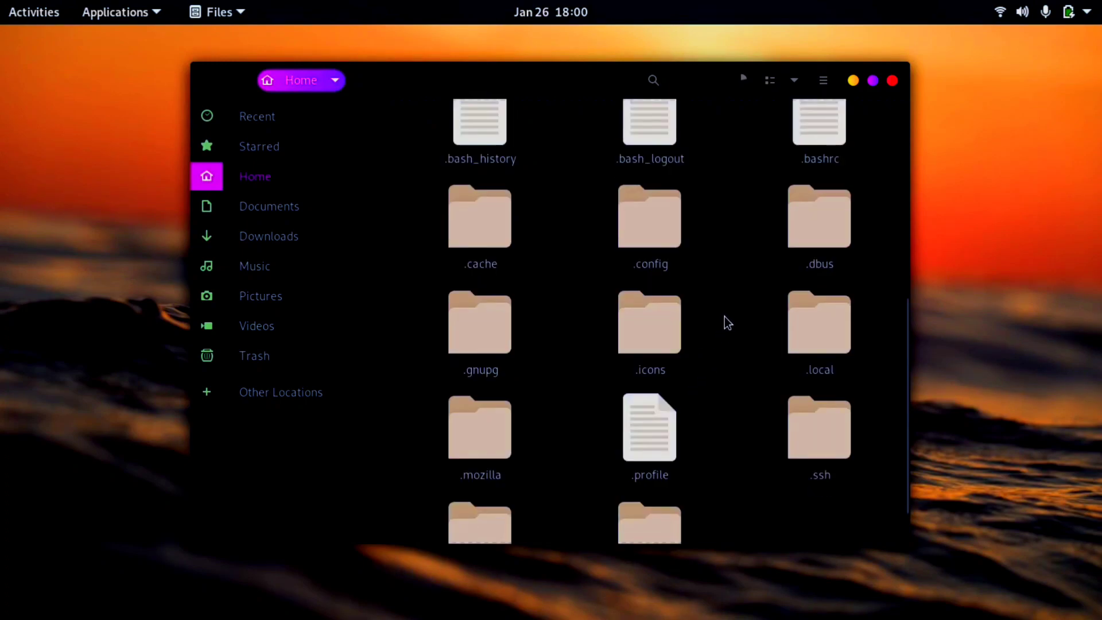
{"action": "scroll", "coordinate": [674, 303], "scroll_direction": "up", "scroll_amount": 4}
{"action": "scroll", "coordinate": [677, 294], "scroll_direction": "up", "scroll_amount": 2}
{"action": "scroll", "coordinate": [680, 292], "scroll_direction": "down", "scroll_amount": 7}
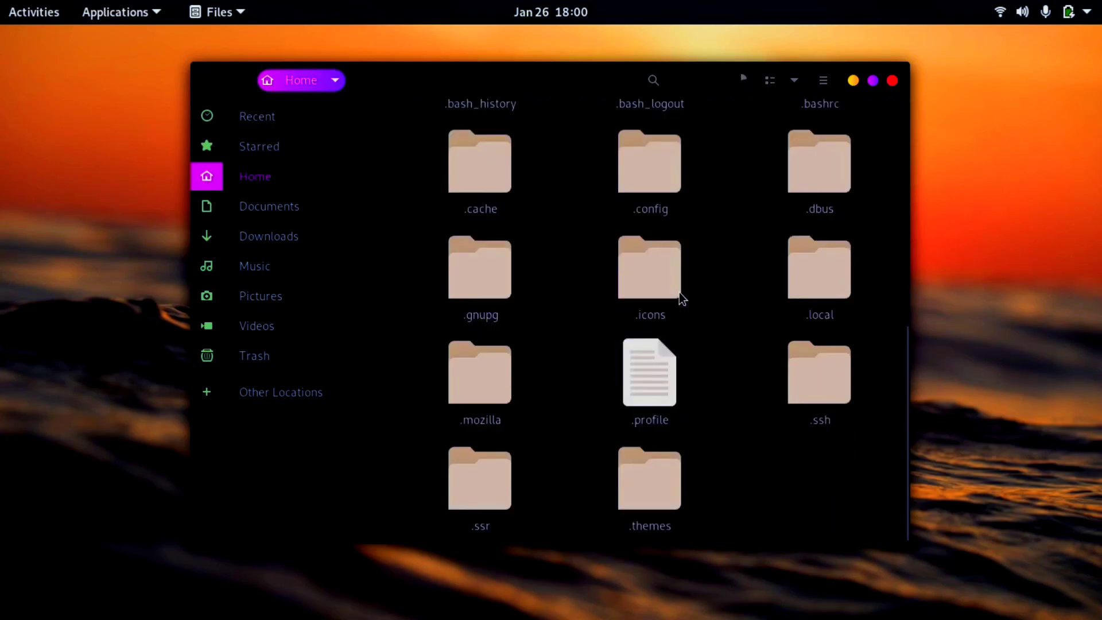
{"action": "double_click", "coordinate": [654, 294]}
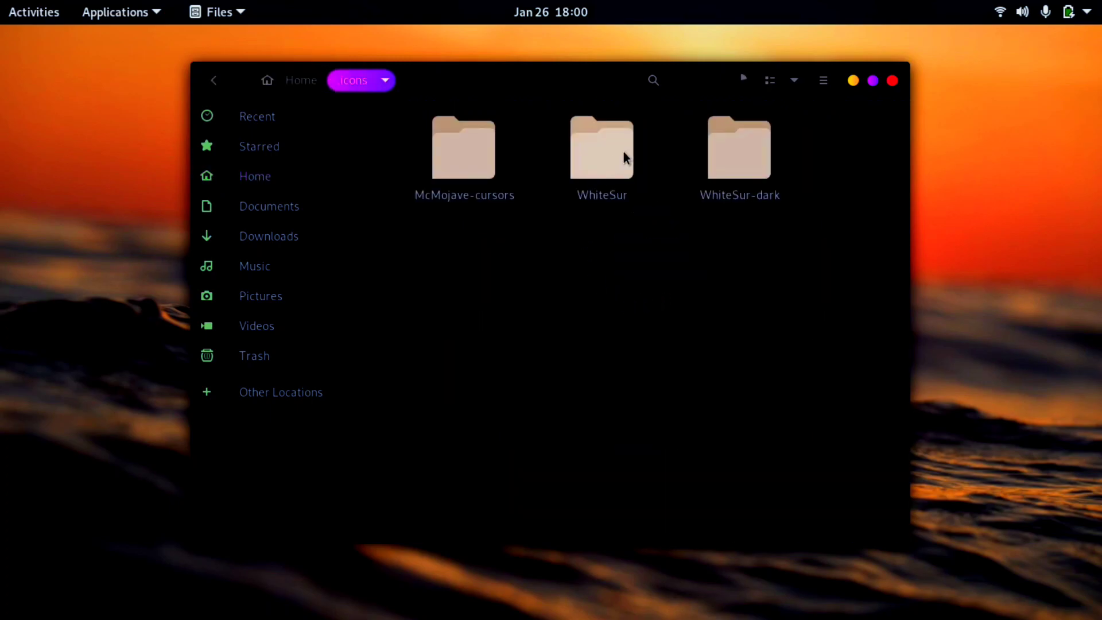
{"action": "double_click", "coordinate": [601, 161]}
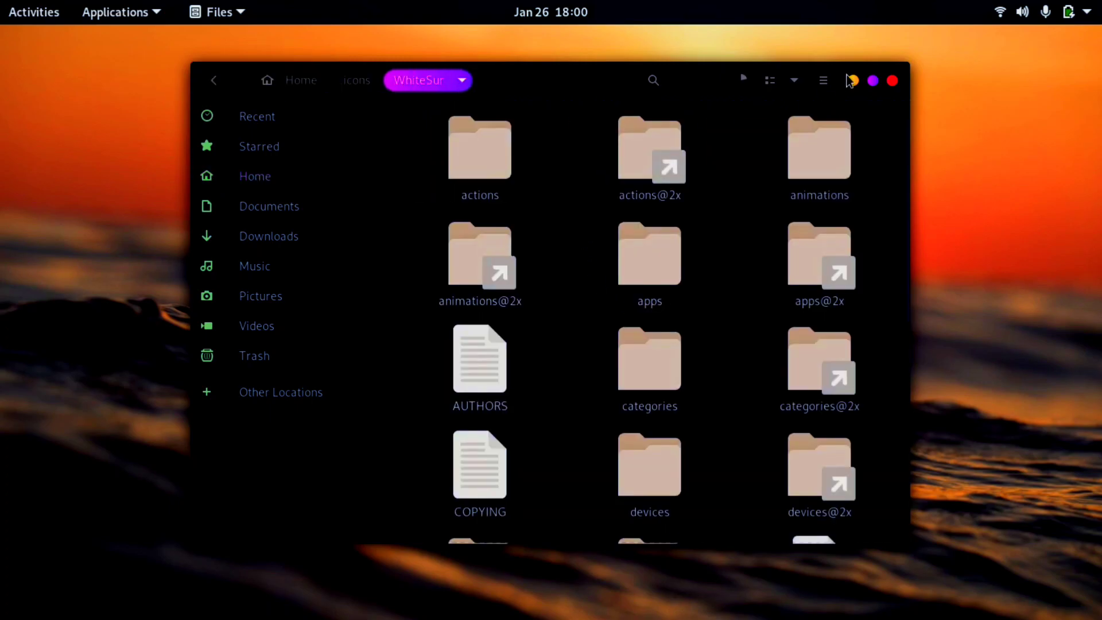
{"action": "left_click", "coordinate": [893, 81]}
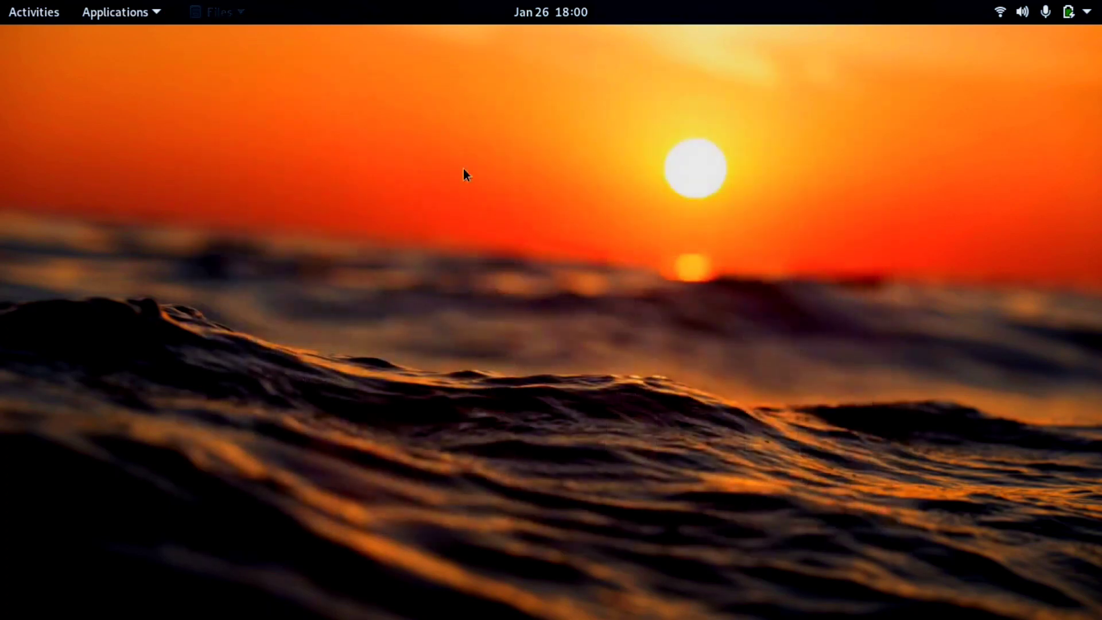
Launch Tweaks from the Utilities group of the applications overview.
{"action": "left_click", "coordinate": [10, 9]}
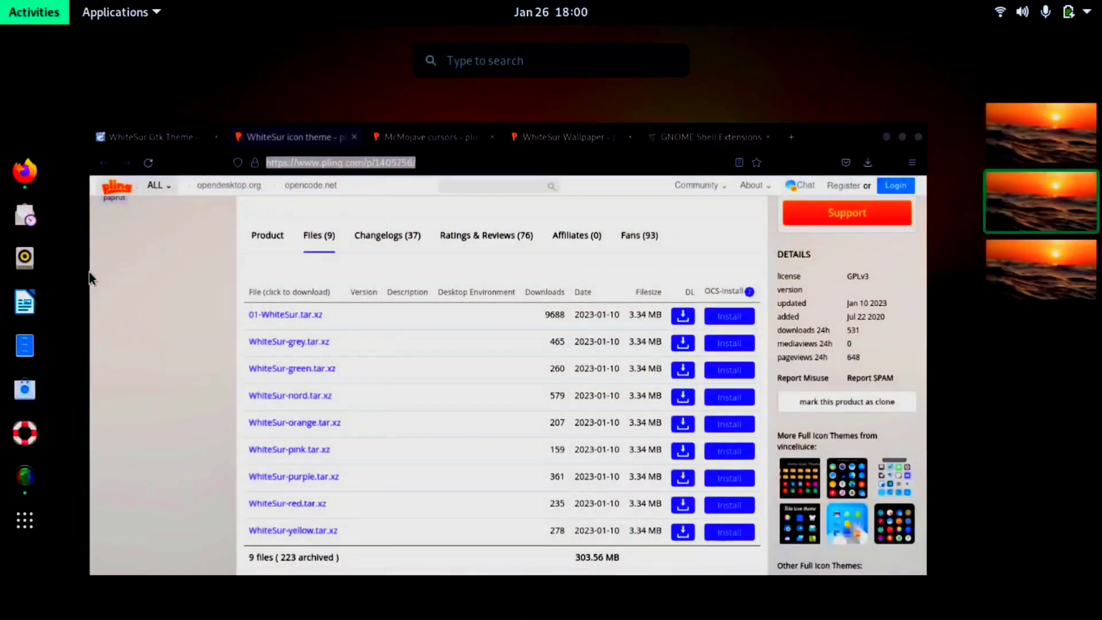
{"action": "left_click", "coordinate": [25, 521]}
{"action": "scroll", "coordinate": [469, 345], "scroll_direction": "down", "scroll_amount": 1}
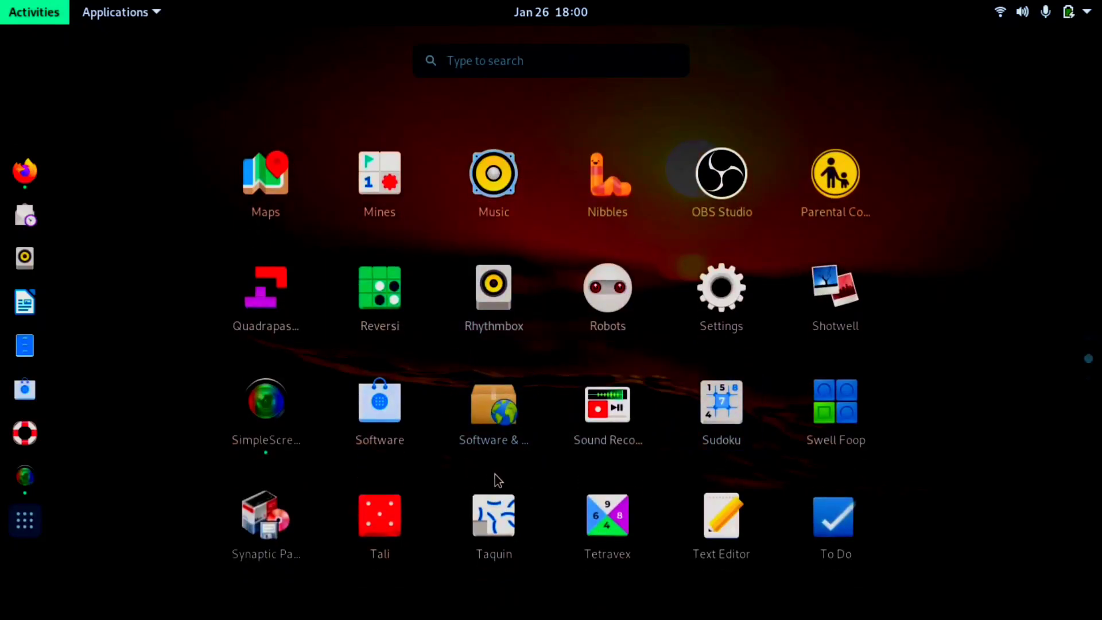
{"action": "scroll", "coordinate": [495, 474], "scroll_direction": "down", "scroll_amount": 1}
{"action": "left_click", "coordinate": [391, 191]}
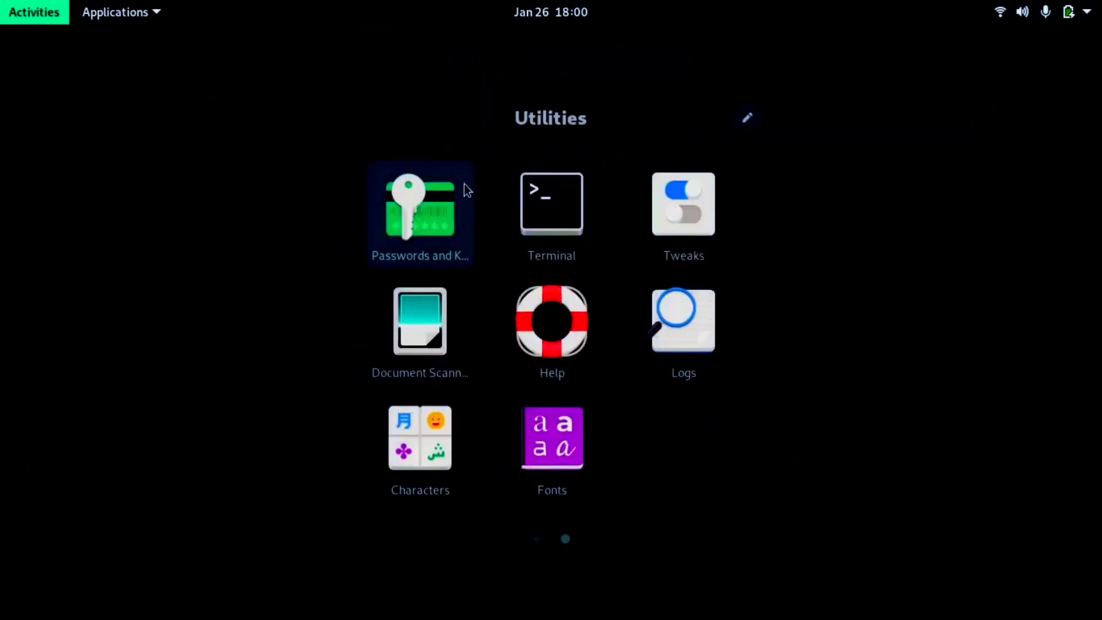
{"action": "left_click", "coordinate": [652, 212]}
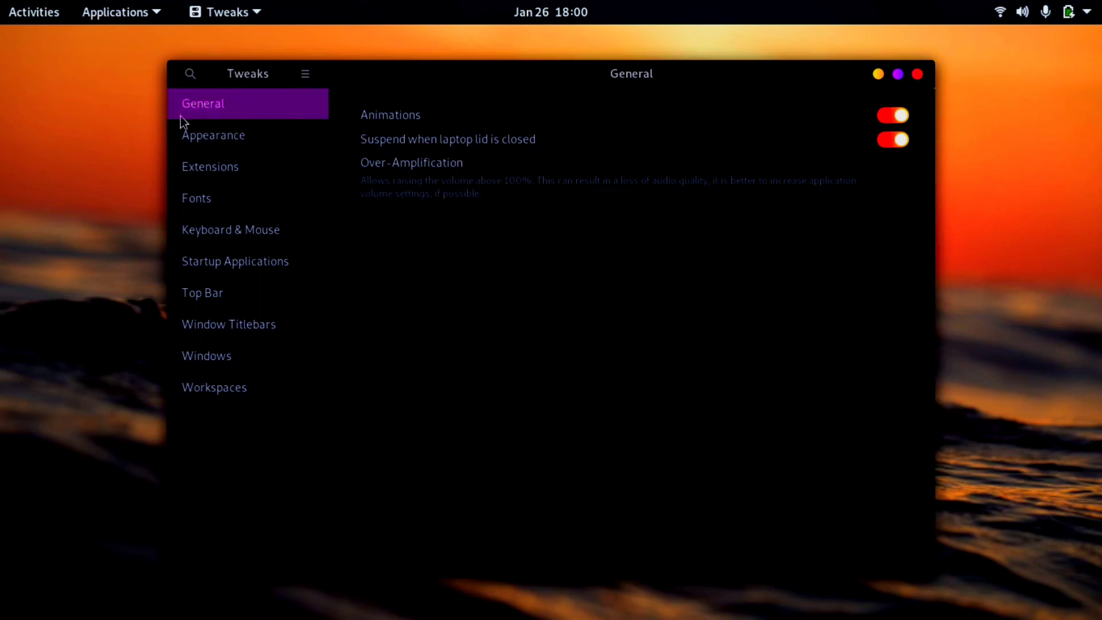
In the Appearance settings, set the Applications theme to WhiteSur-Dark and the Cursor theme to McMojave-cursors.
{"action": "left_click", "coordinate": [217, 137]}
{"action": "left_click", "coordinate": [827, 151]}
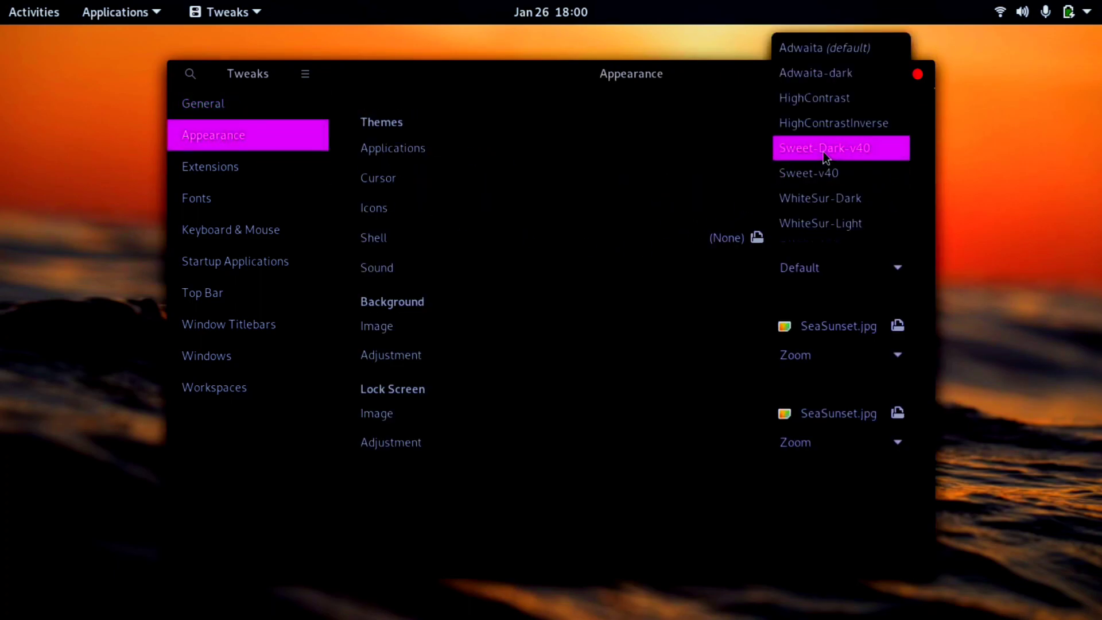
{"action": "key", "text": "Escape"}
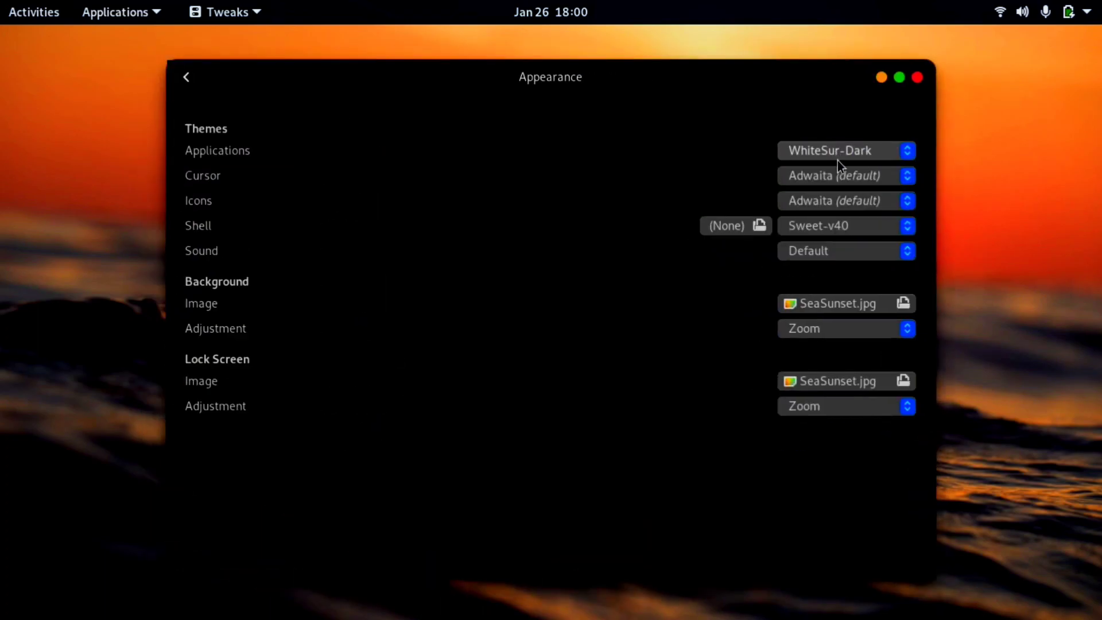
{"action": "left_click", "coordinate": [842, 180]}
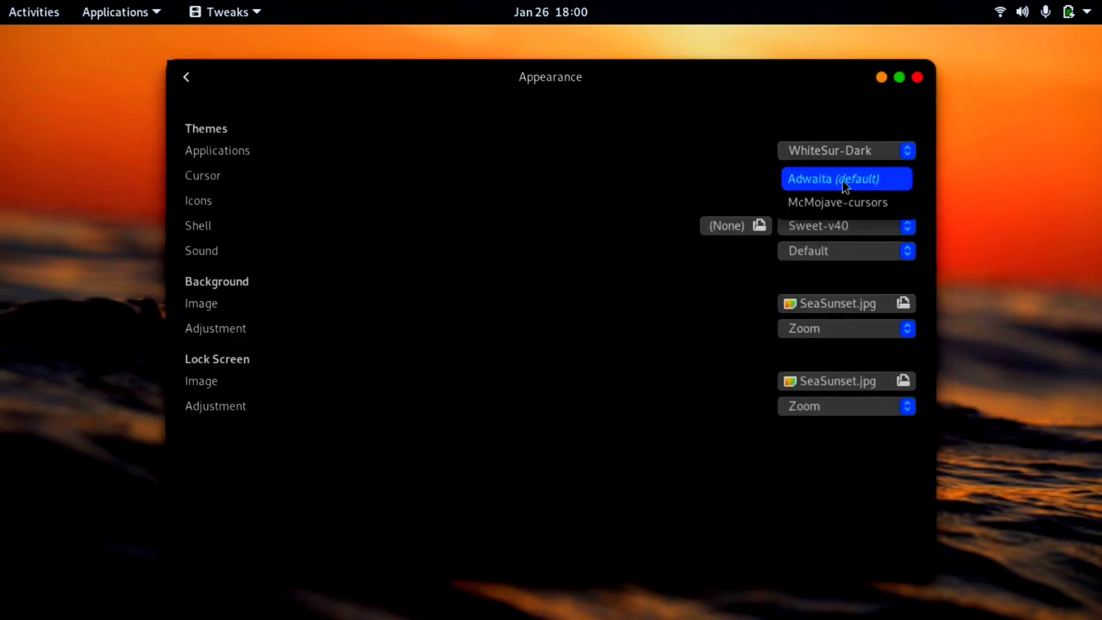
{"action": "left_click", "coordinate": [845, 202]}
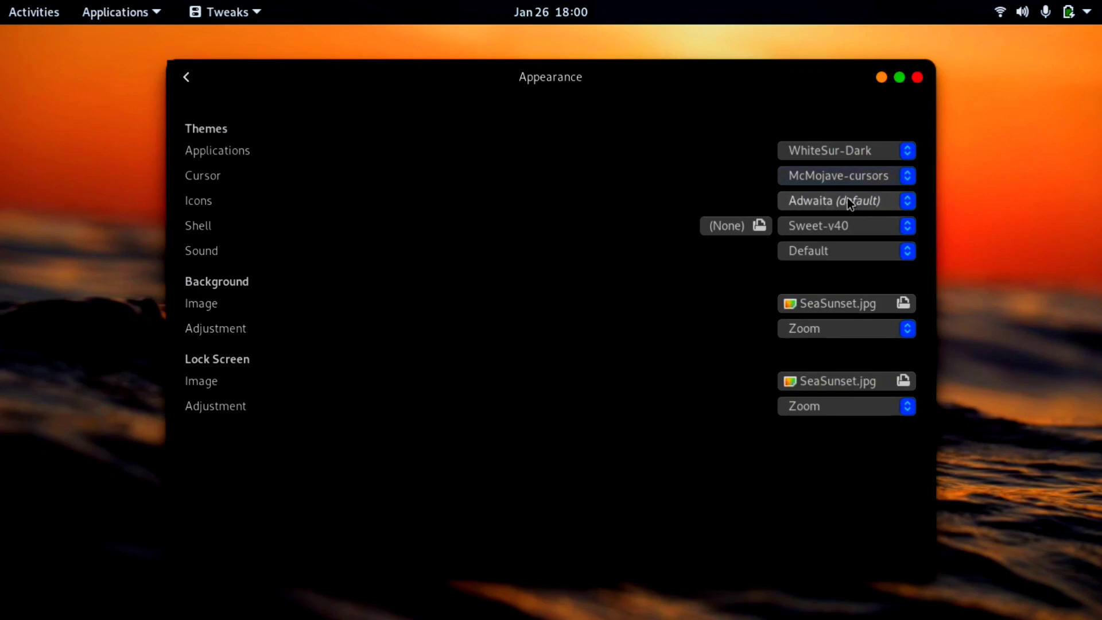
Set the Icons theme to WhiteSur and the Shell theme to WhiteSur-Dark.
{"action": "left_click", "coordinate": [808, 205]}
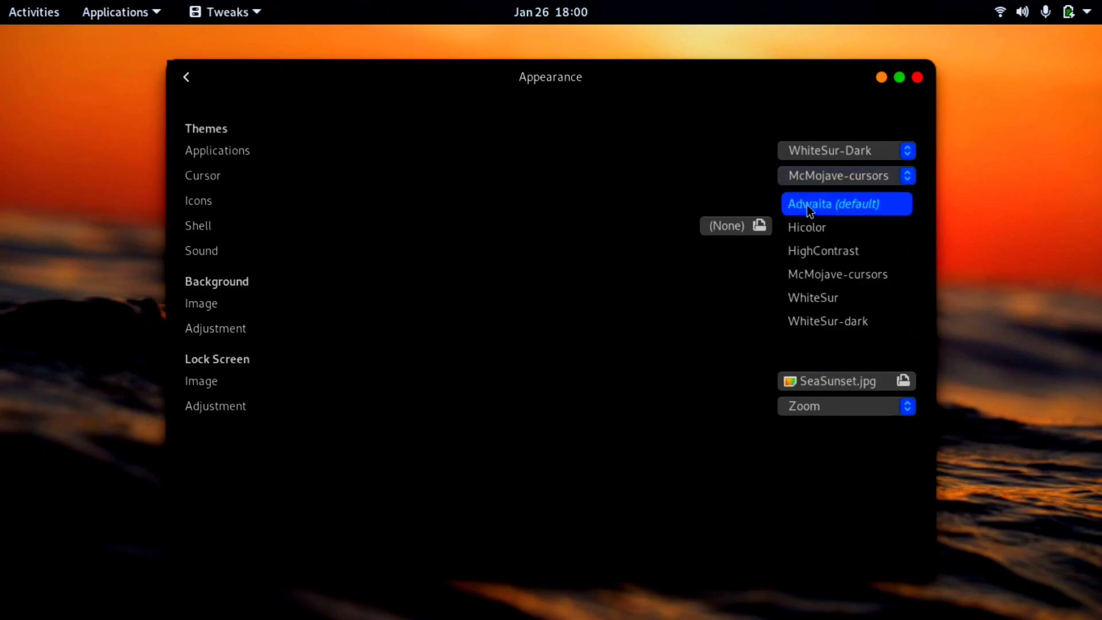
{"action": "left_click", "coordinate": [856, 305]}
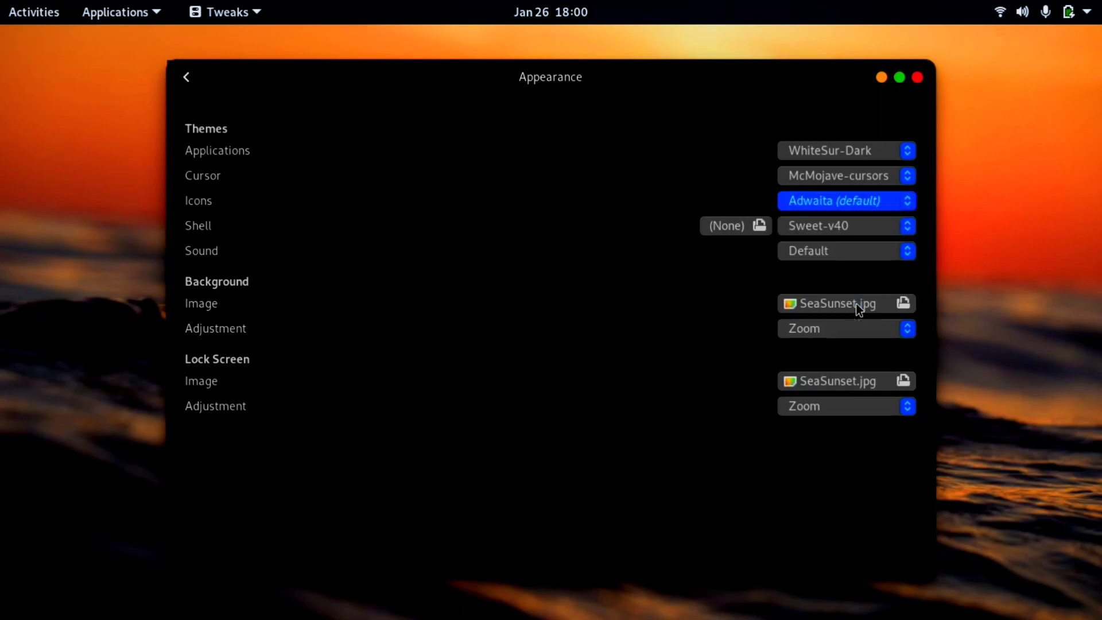
{"action": "left_click", "coordinate": [824, 231]}
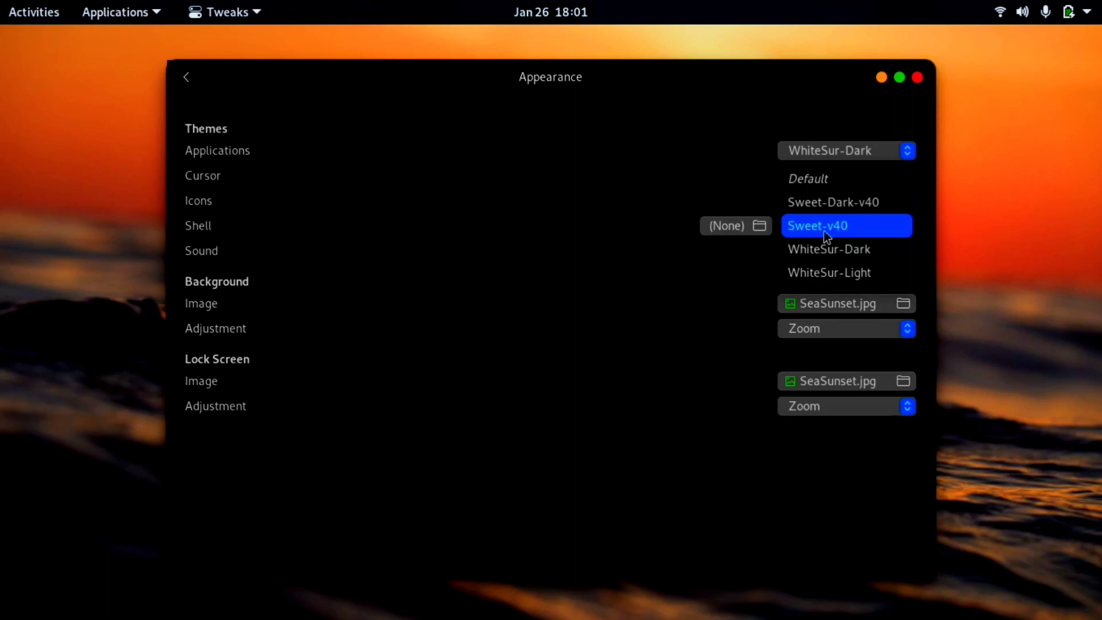
{"action": "left_click", "coordinate": [870, 250]}
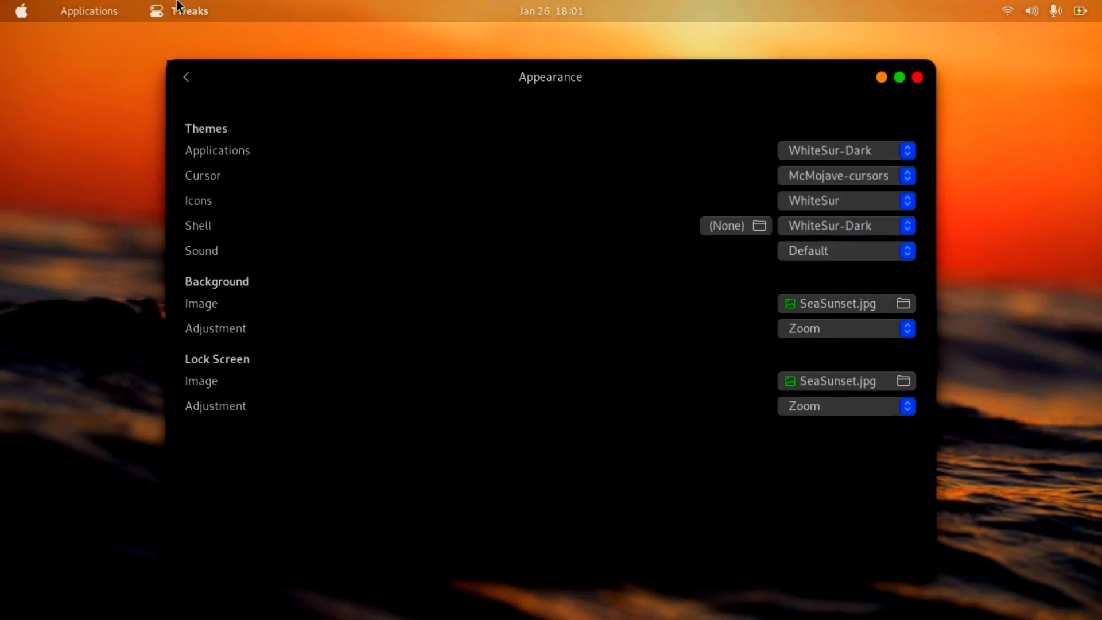
Check the Applications menu and the Shell theme choices under the new look, and close Tweaks.
{"action": "left_click", "coordinate": [85, 13]}
{"action": "left_click", "coordinate": [85, 13]}
{"action": "left_click", "coordinate": [853, 248]}
{"action": "left_click", "coordinate": [853, 248]}
{"action": "left_click", "coordinate": [918, 78]}
Open Files and examine the new window style and folder icons in Home and Downloads.
{"action": "left_click", "coordinate": [119, 12]}
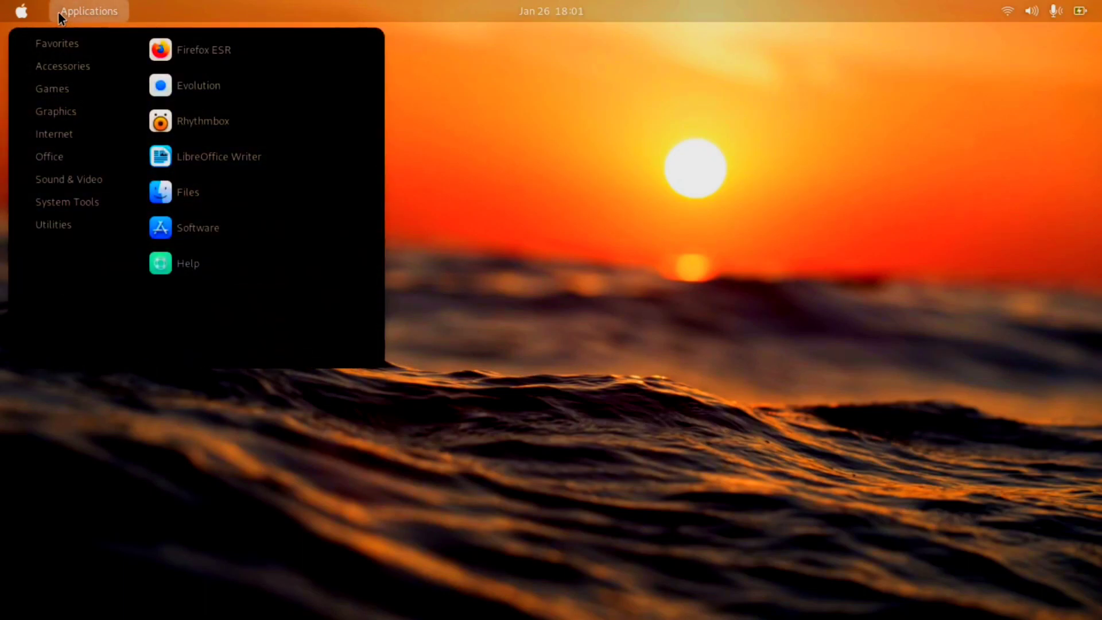
{"action": "left_click", "coordinate": [188, 194]}
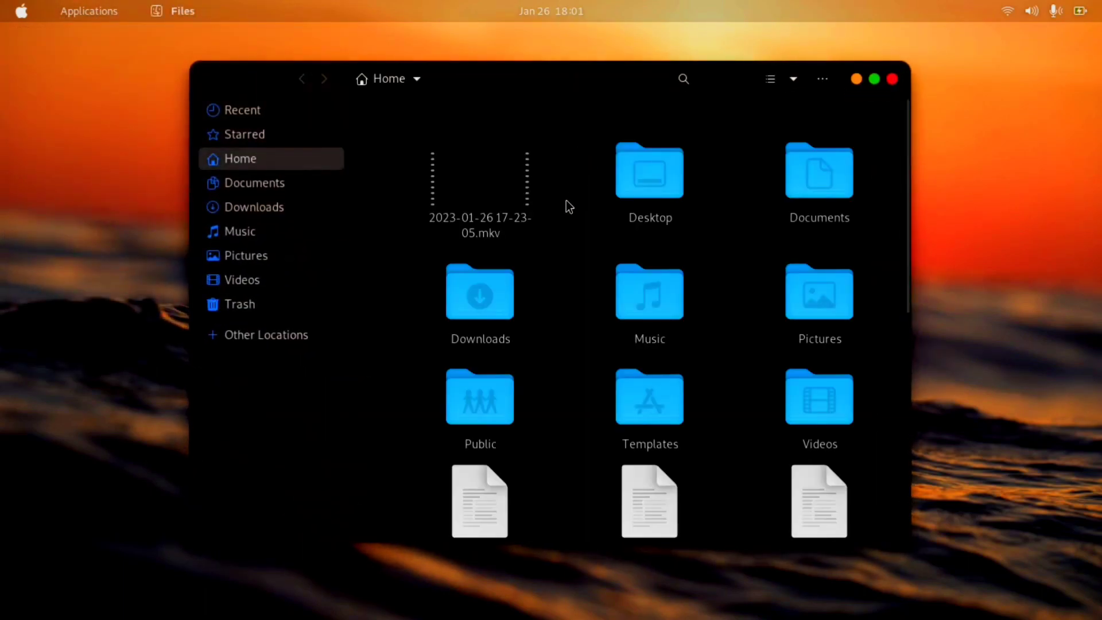
{"action": "left_click_drag", "start_coordinate": [637, 75], "coordinate": [602, 59]}
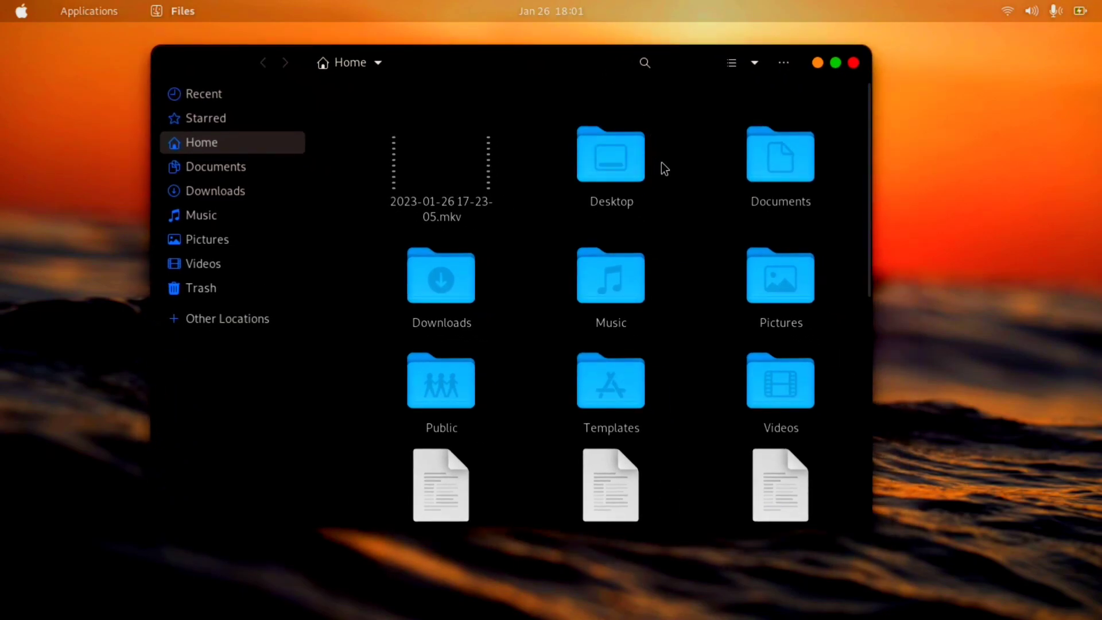
{"action": "scroll", "coordinate": [668, 172], "scroll_direction": "down", "scroll_amount": 2}
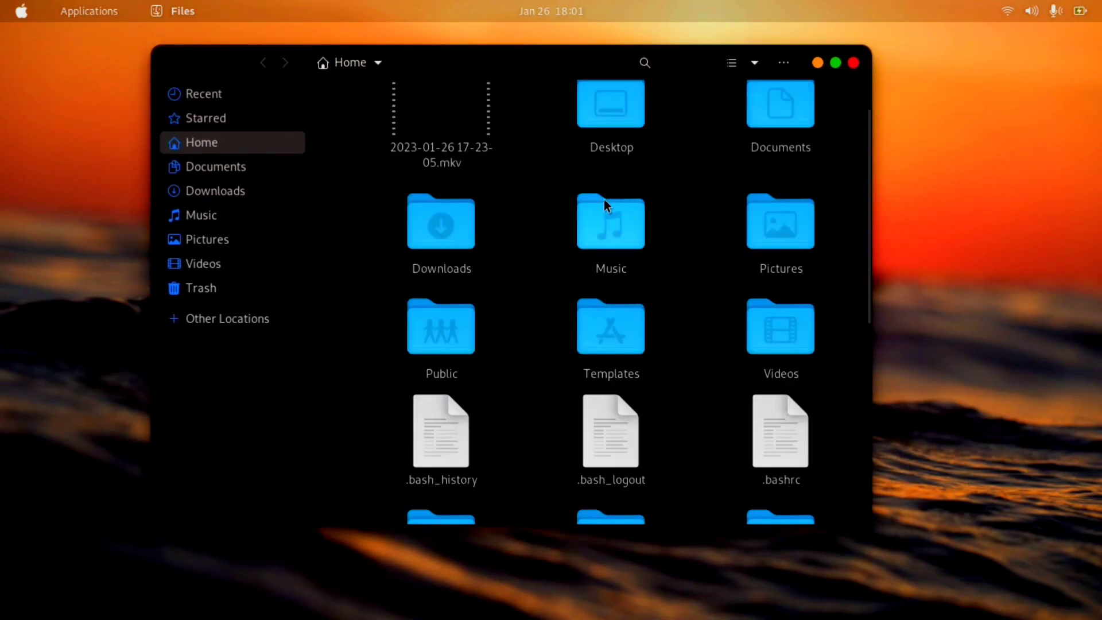
{"action": "double_click", "coordinate": [468, 228]}
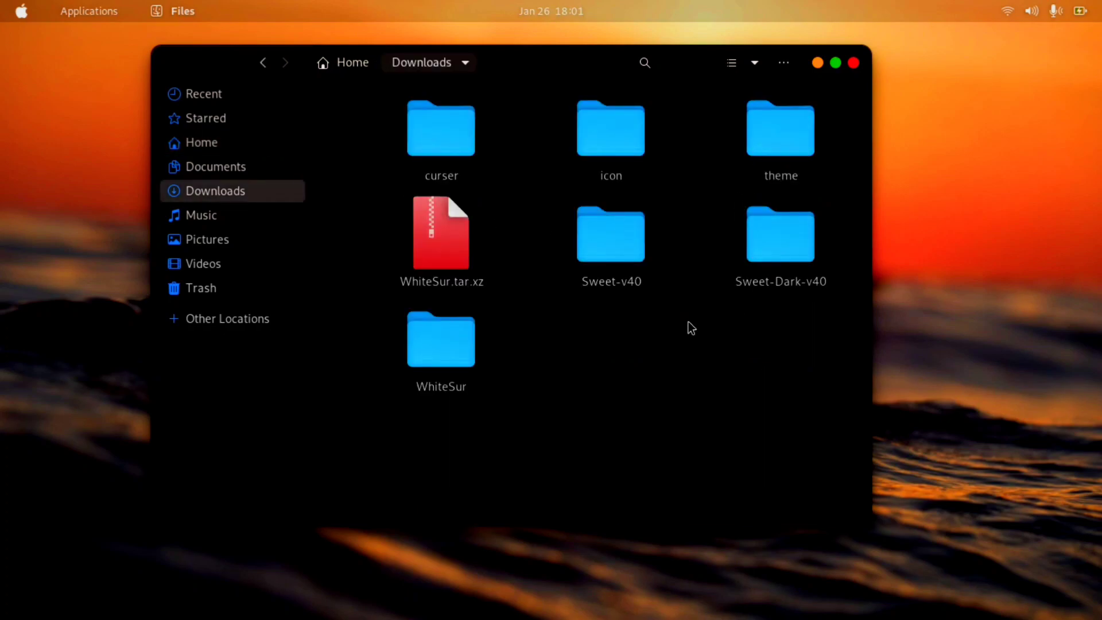
Set screenshot.png from the contents folder inside Downloads/WhiteSur as the desktop wallpaper, and close Files.
{"action": "double_click", "coordinate": [459, 345]}
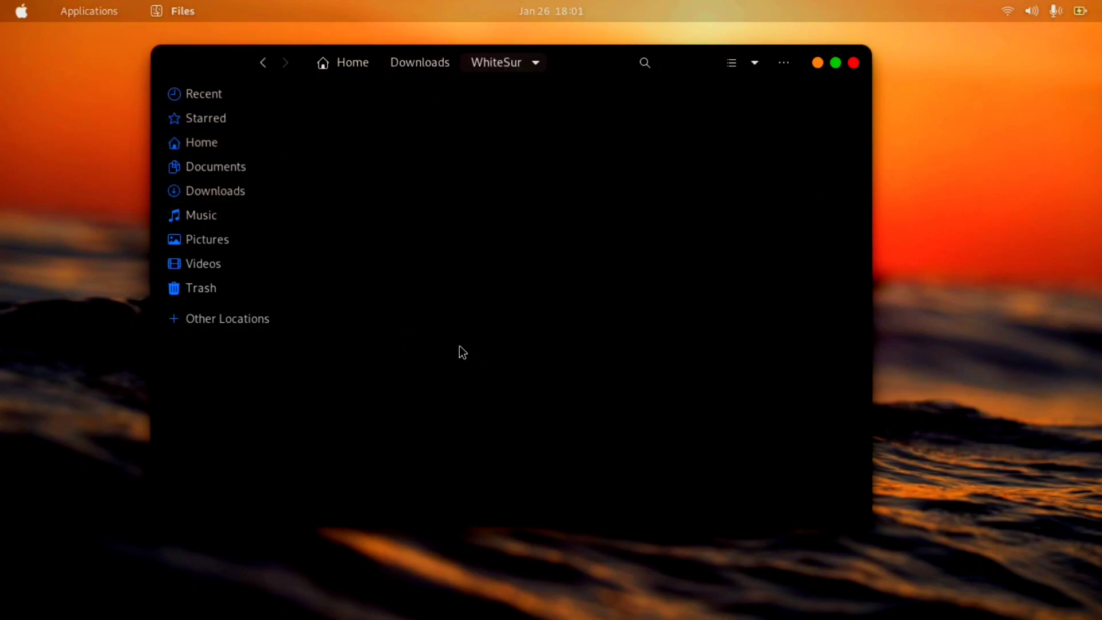
{"action": "double_click", "coordinate": [415, 156]}
{"action": "left_click", "coordinate": [592, 166]}
{"action": "right_click", "coordinate": [605, 170]}
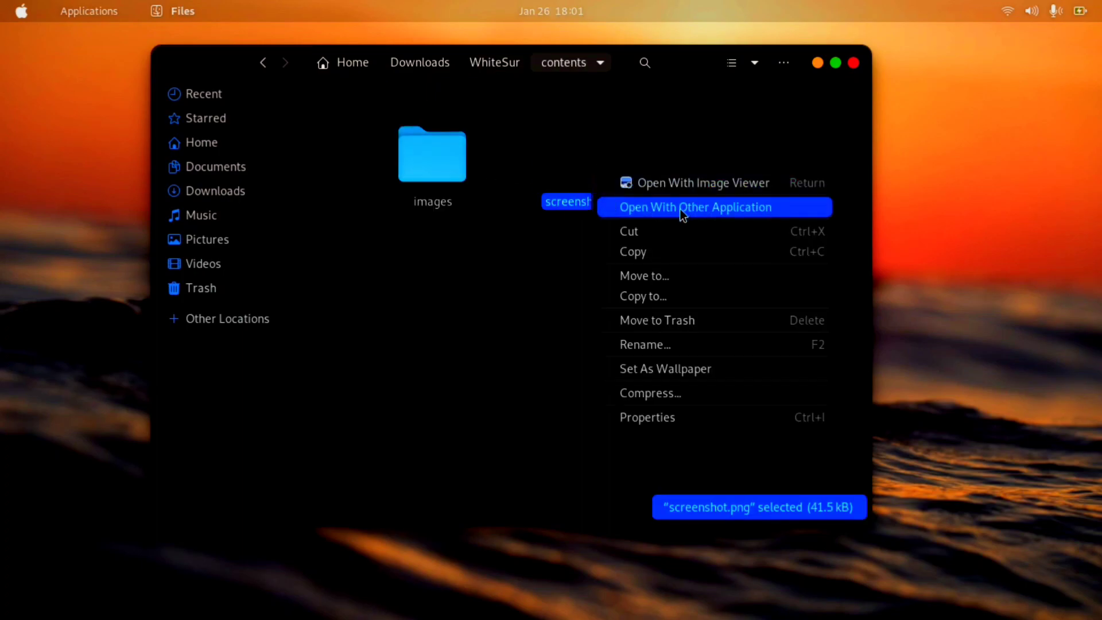
{"action": "left_click", "coordinate": [664, 370]}
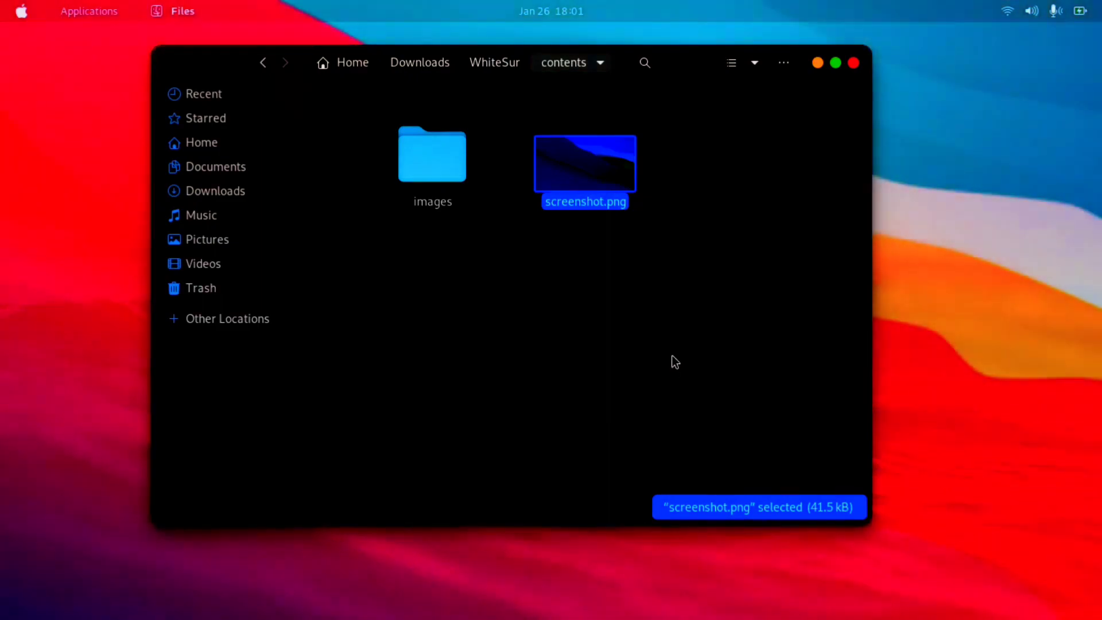
{"action": "left_click", "coordinate": [853, 65]}
Change the desktop background to the blue Debian swirl picture with ink splatters, and close Settings.
{"action": "right_click", "coordinate": [498, 136]}
{"action": "left_click", "coordinate": [325, 268]}
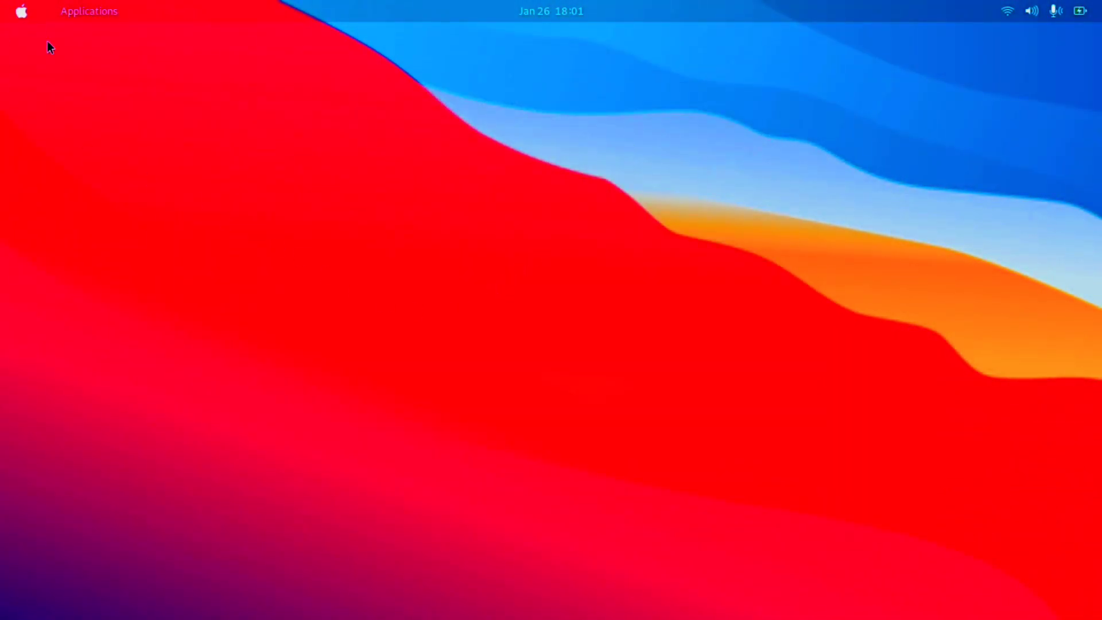
{"action": "right_click", "coordinate": [260, 161]}
{"action": "left_click", "coordinate": [315, 169]}
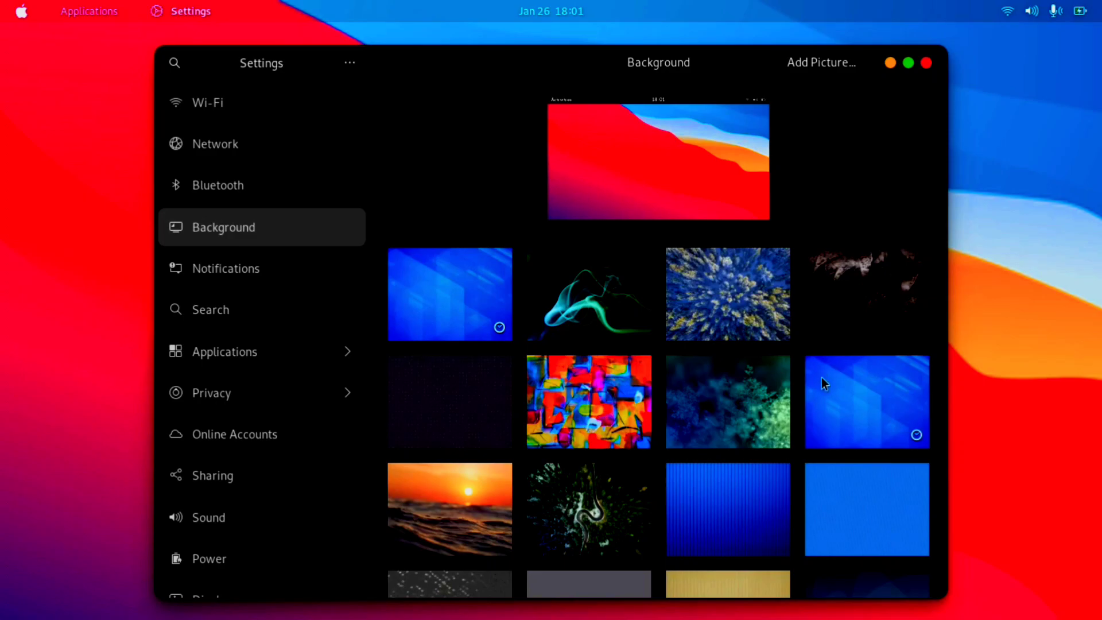
{"action": "scroll", "coordinate": [822, 385], "scroll_direction": "down", "scroll_amount": 6}
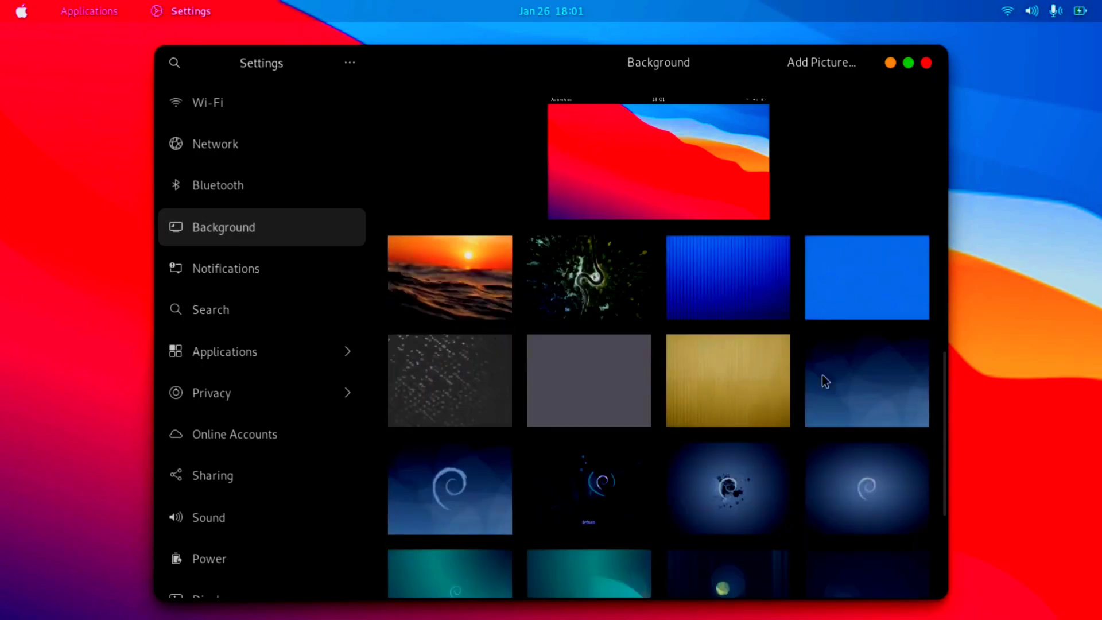
{"action": "scroll", "coordinate": [826, 380], "scroll_direction": "down", "scroll_amount": 2}
{"action": "left_click", "coordinate": [740, 347]}
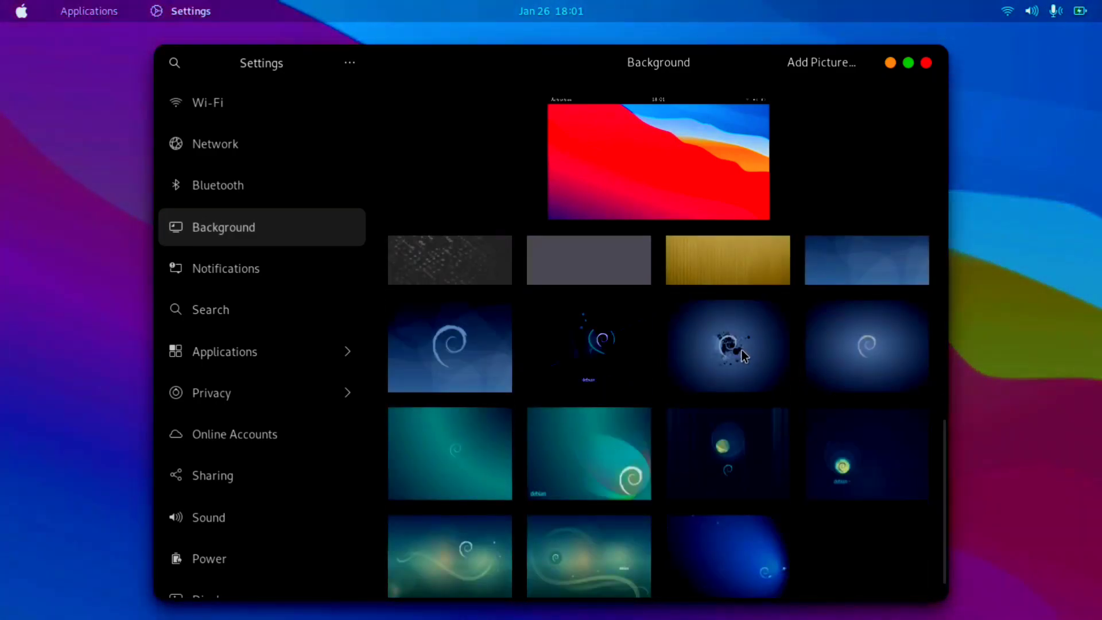
{"action": "left_click", "coordinate": [926, 63]}
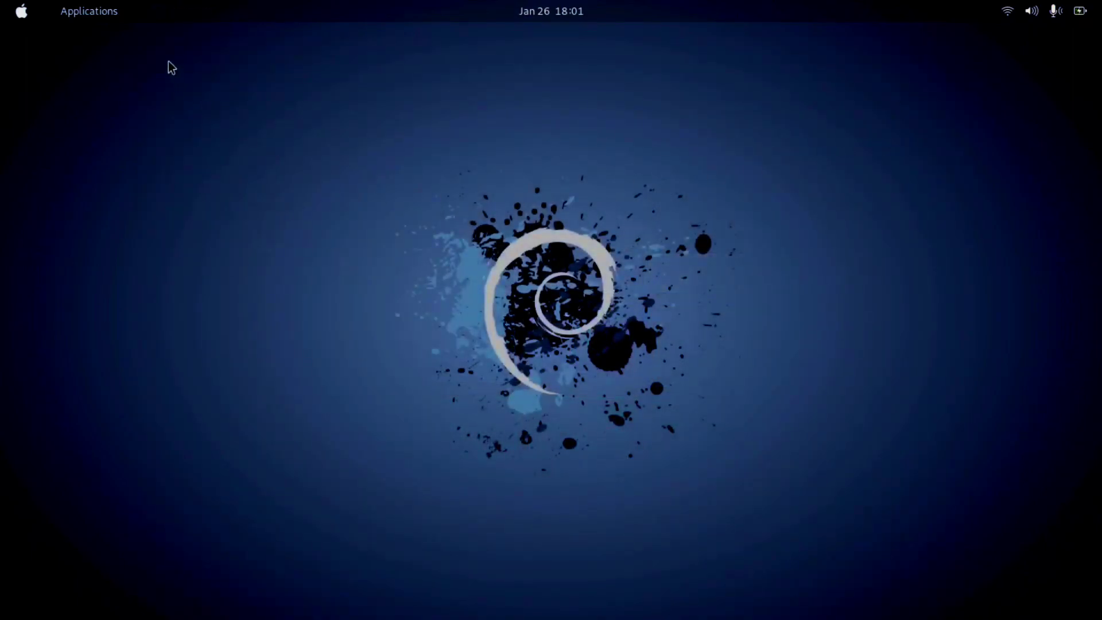
Switch to the open Firefox window and bring up the GNOME Shell Extensions page.
{"action": "left_click", "coordinate": [77, 9]}
{"action": "left_click", "coordinate": [479, 150]}
{"action": "left_click", "coordinate": [4, 8]}
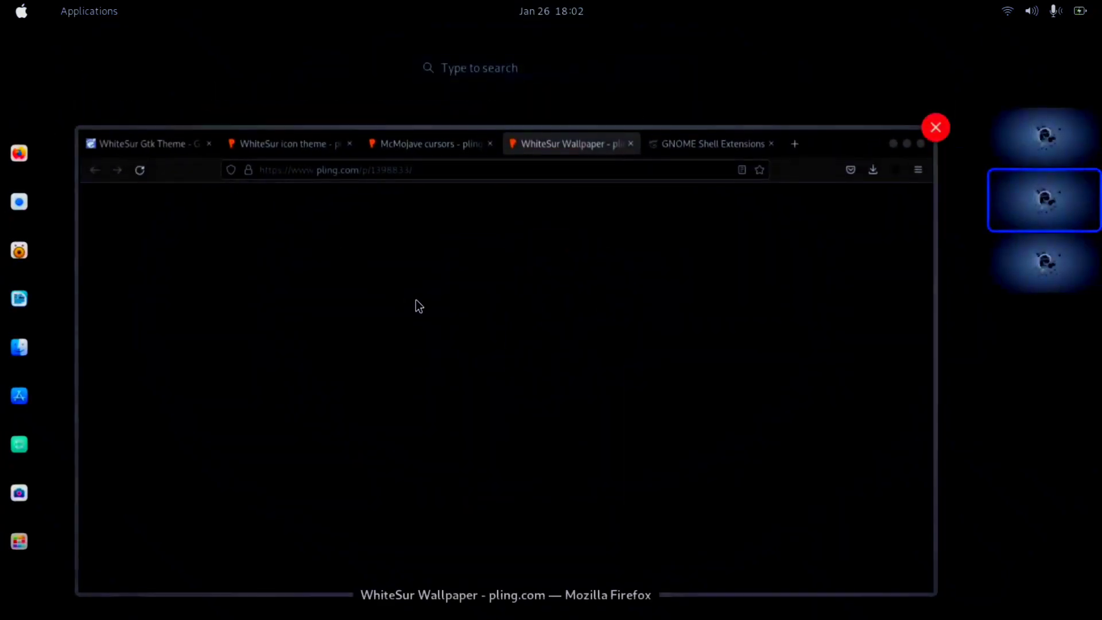
{"action": "left_click", "coordinate": [415, 299]}
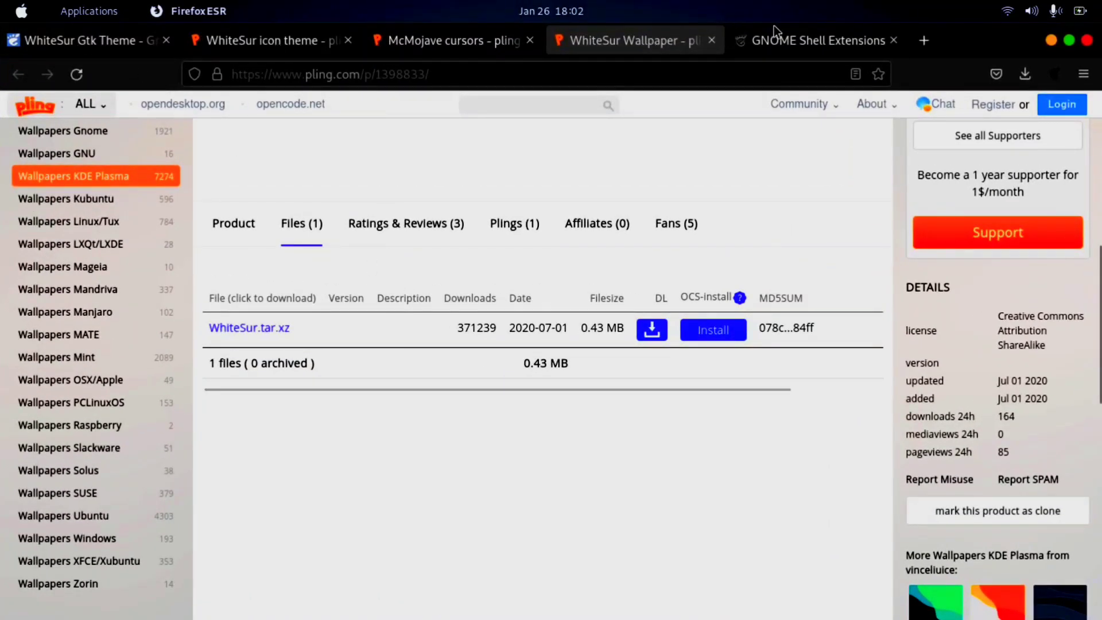
{"action": "left_click", "coordinate": [791, 32]}
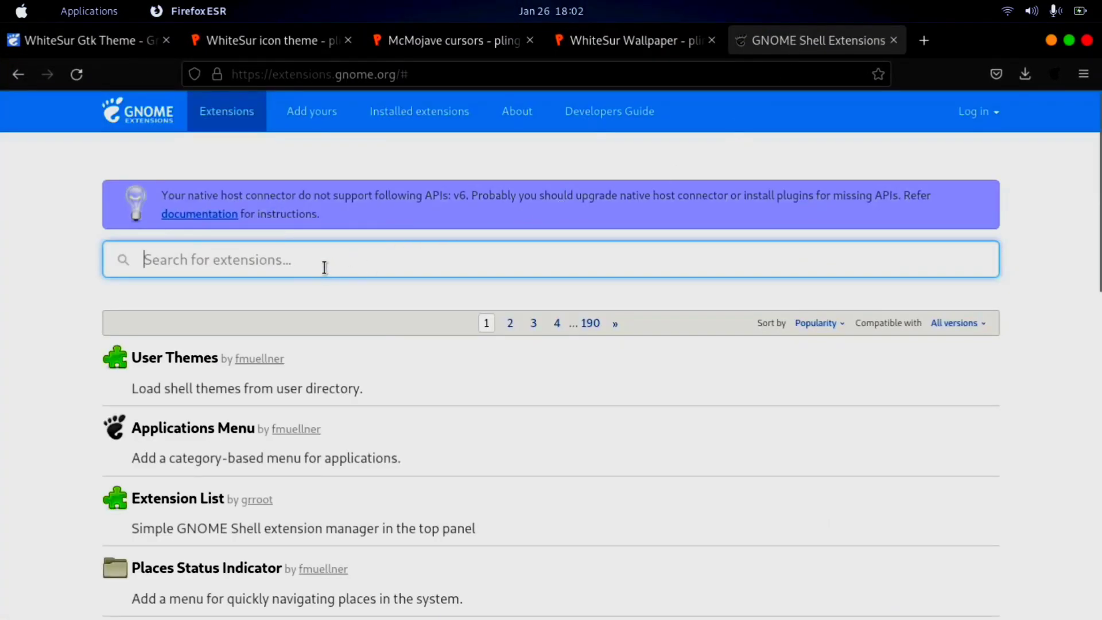
Search the GNOME extensions for "dash to" and open the Dash to Dock page.
{"action": "type", "text": "dash"}
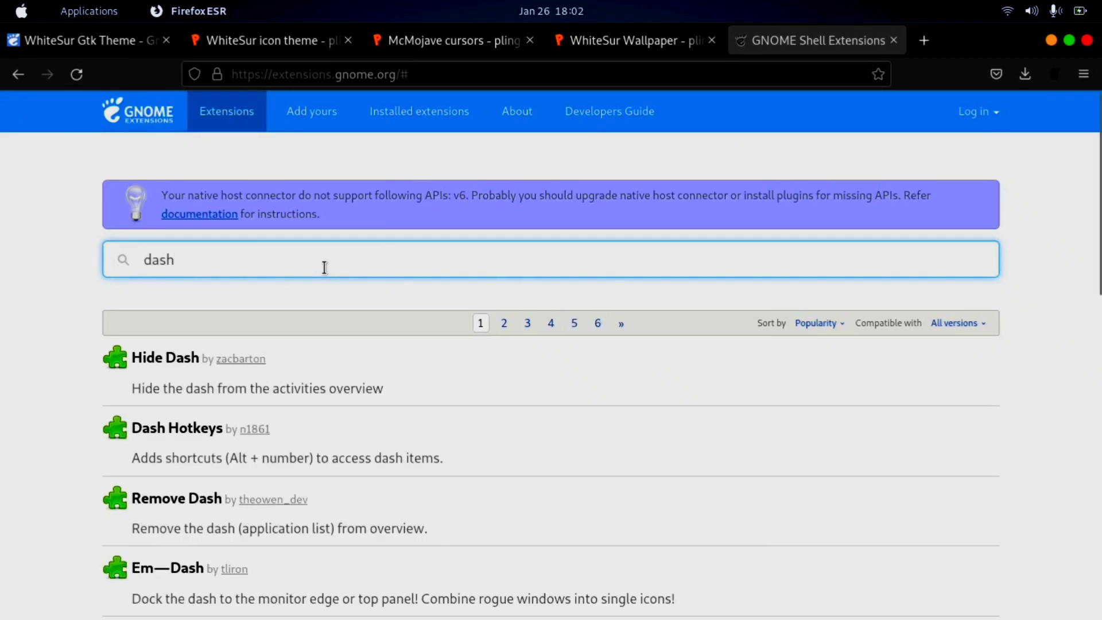
{"action": "type", "text": " to"}
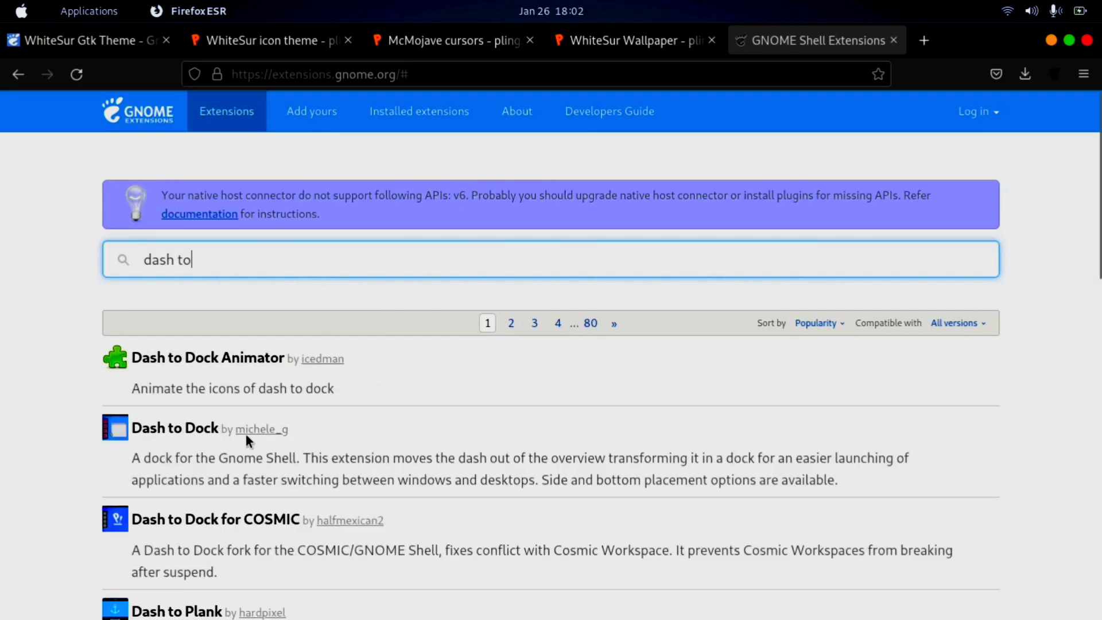
{"action": "left_click", "coordinate": [187, 425]}
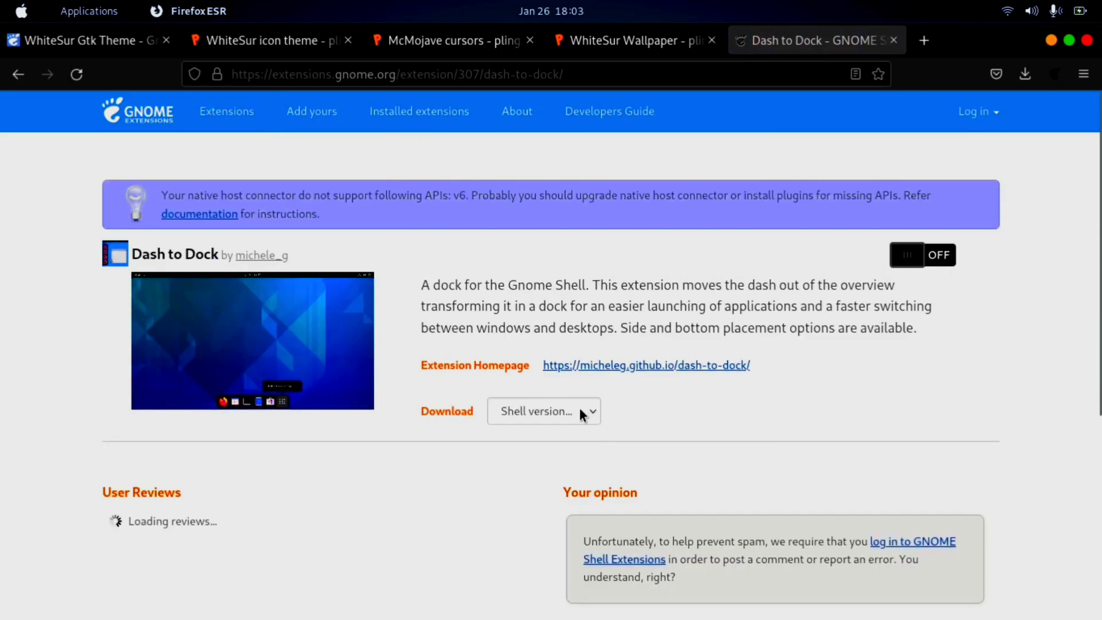
Turn on and install the Dash to Dock extension, and minimize Firefox.
{"action": "left_click", "coordinate": [926, 260]}
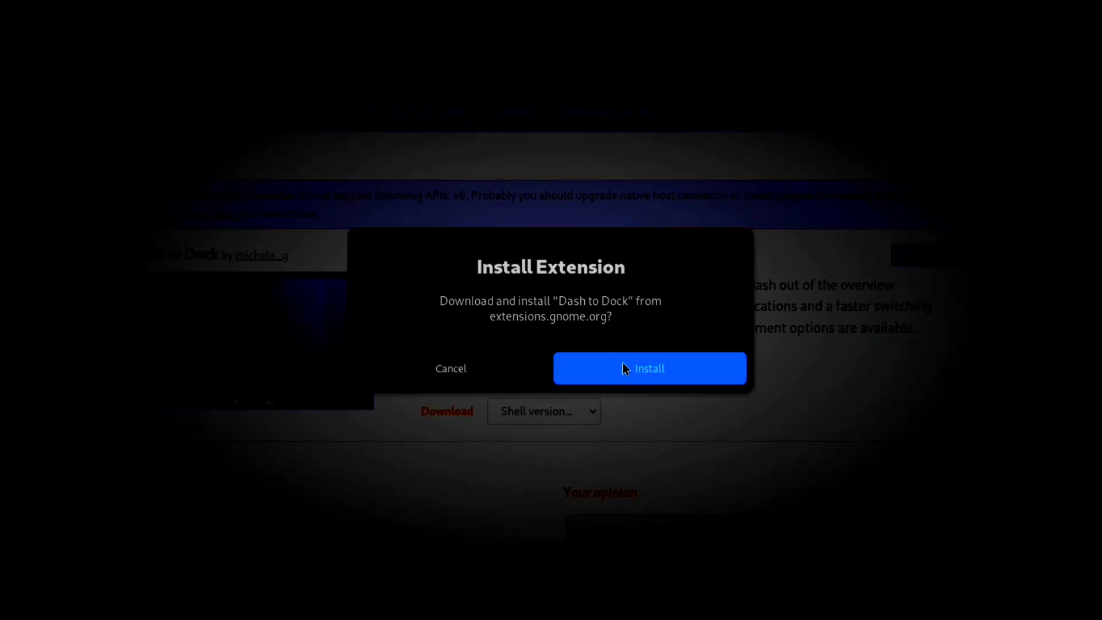
{"action": "left_click", "coordinate": [622, 363]}
{"action": "left_click", "coordinate": [579, 409]}
{"action": "left_click", "coordinate": [578, 409]}
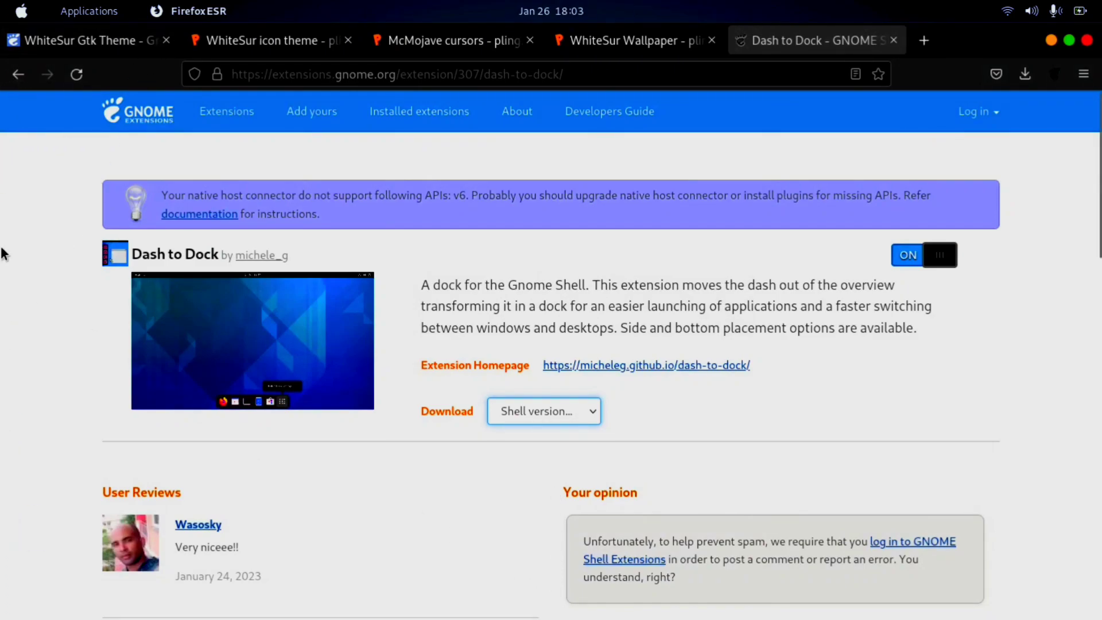
{"action": "left_click", "coordinate": [1051, 40]}
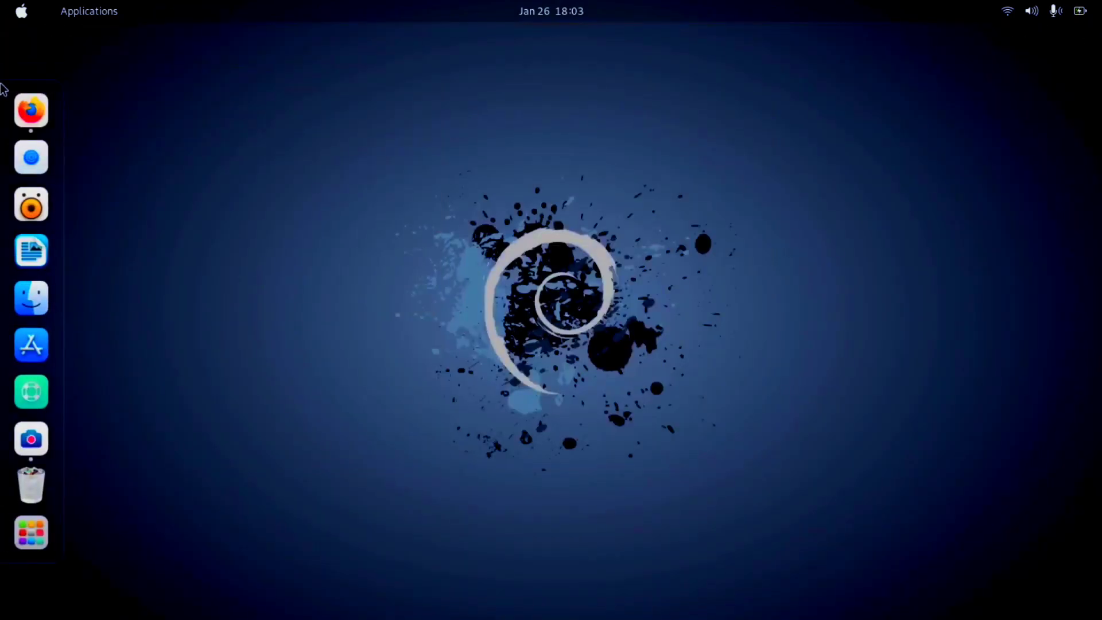
Open the Extensions app and bring up the Dash to Dock settings.
{"action": "left_click", "coordinate": [37, 543]}
{"action": "left_click", "coordinate": [37, 543]}
{"action": "left_click", "coordinate": [67, 9]}
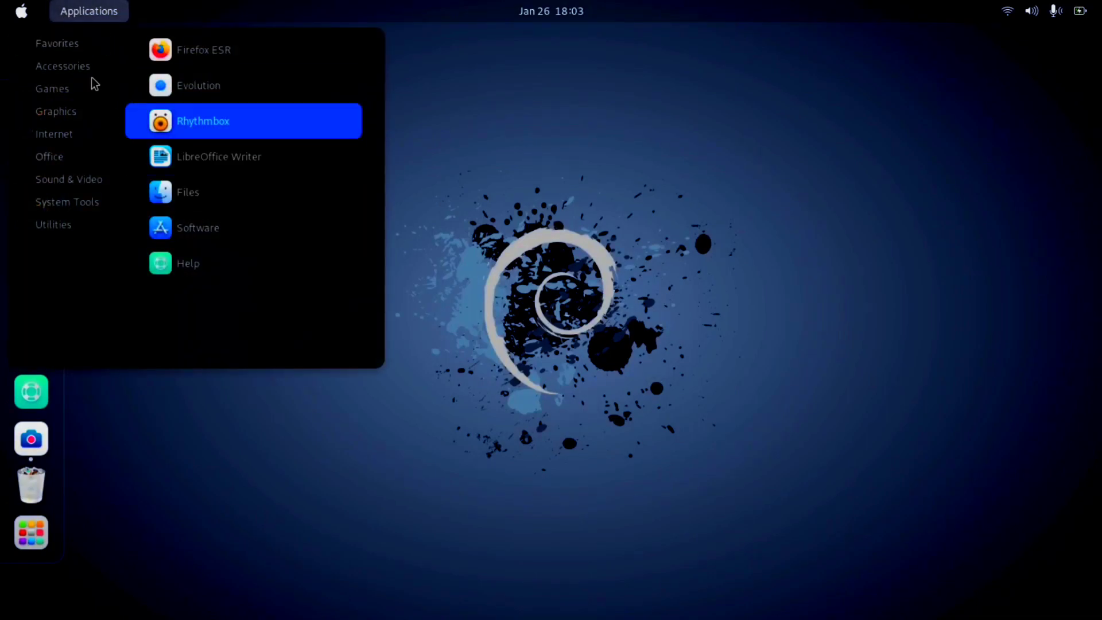
{"action": "mouse_move", "coordinate": [80, 70]}
{"action": "left_click", "coordinate": [171, 116]}
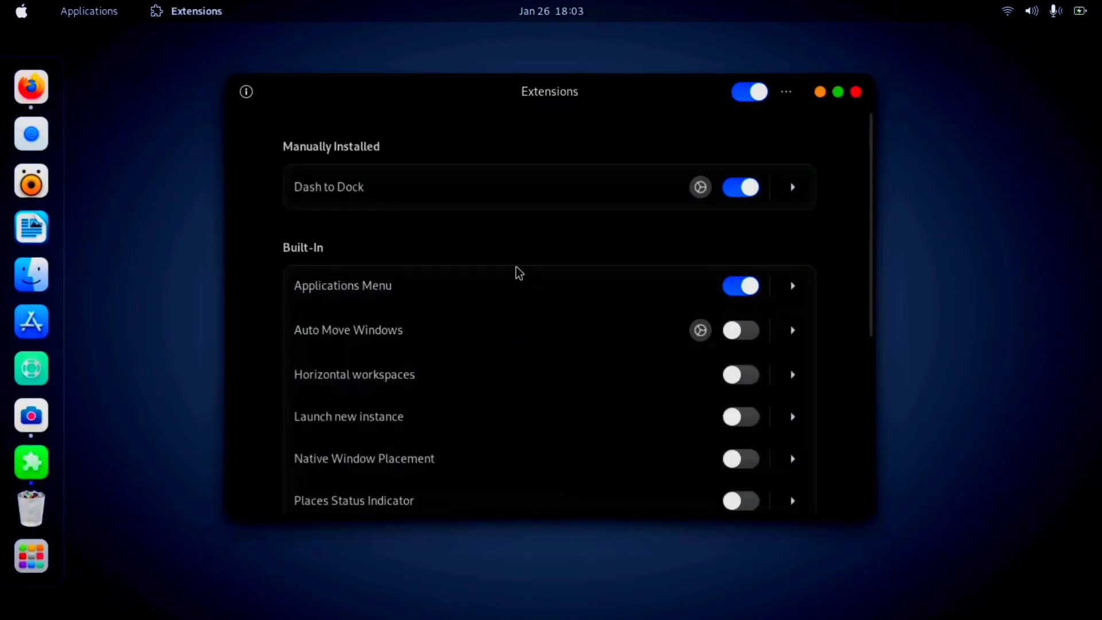
{"action": "left_click", "coordinate": [704, 189]}
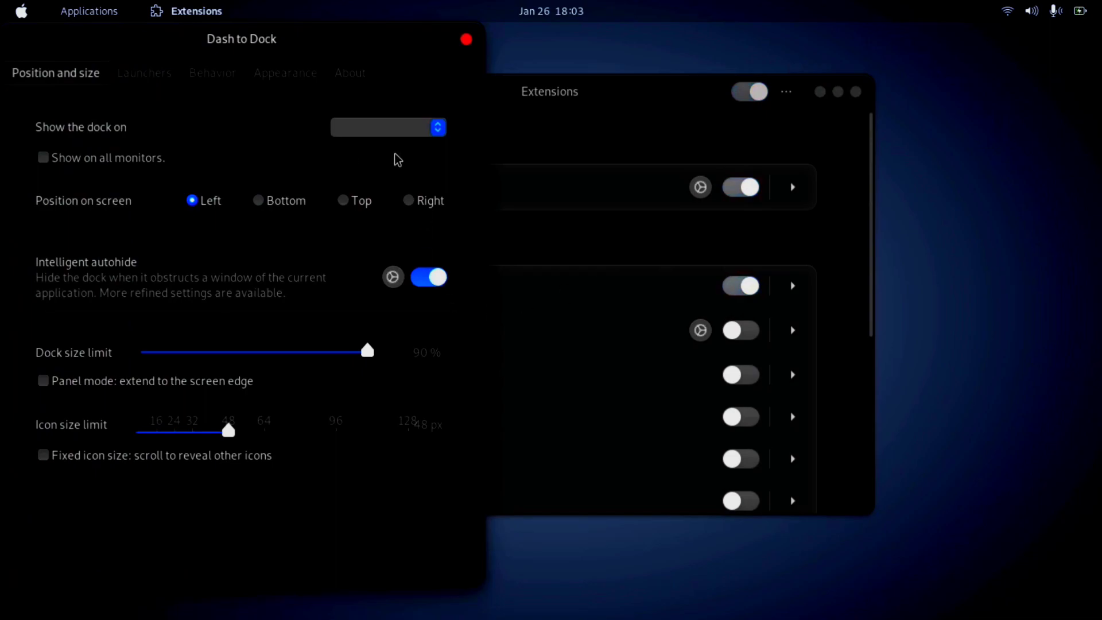
Set the dock's position on screen to Bottom and its size limit to 65 %.
{"action": "left_click", "coordinate": [276, 203]}
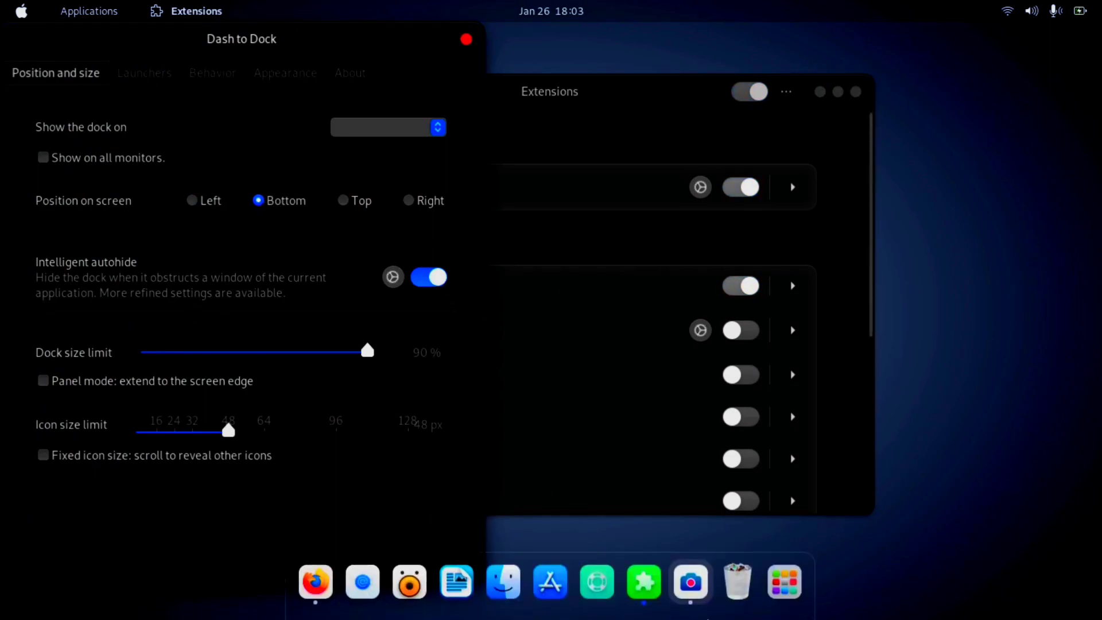
{"action": "mouse_move", "coordinate": [601, 619]}
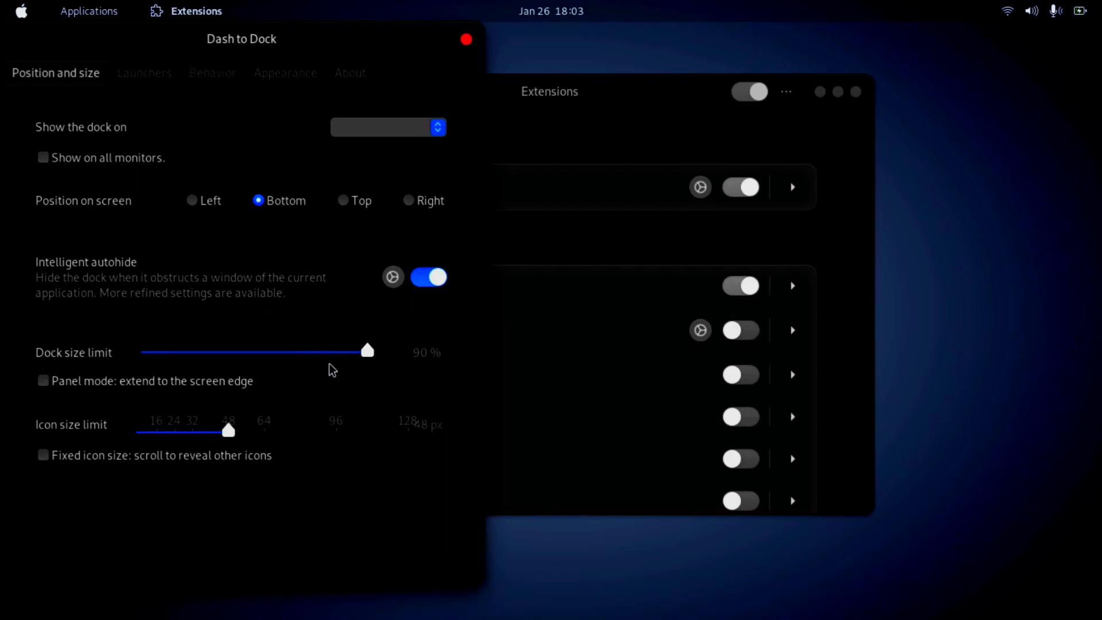
{"action": "left_click_drag", "start_coordinate": [366, 356], "coordinate": [268, 358]}
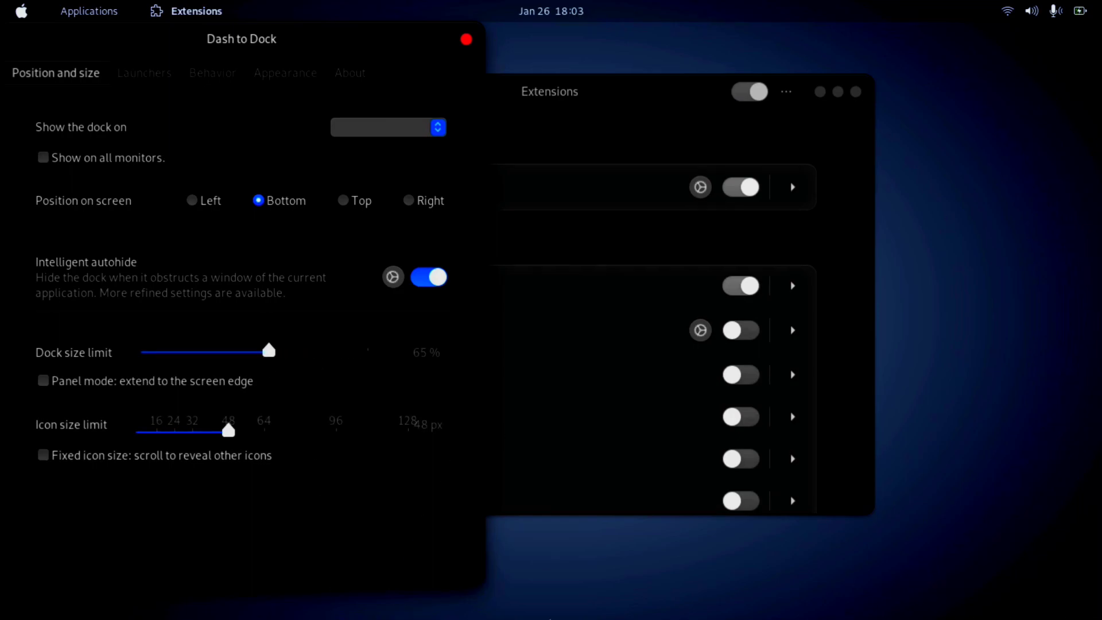
{"action": "mouse_move", "coordinate": [614, 619]}
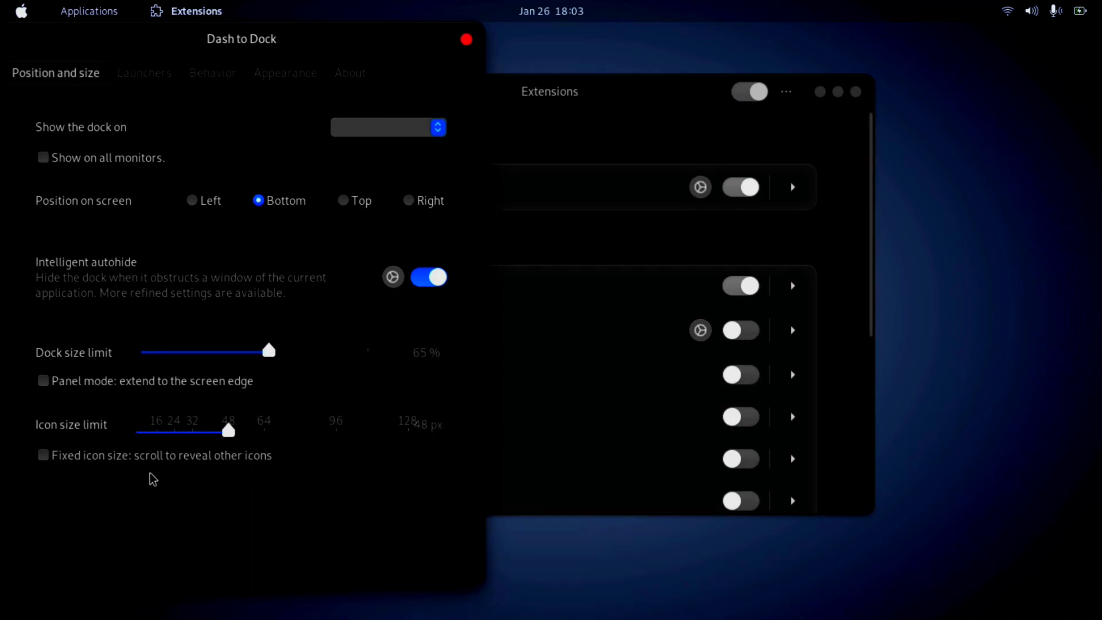
Try the built-in theme in the dock's appearance settings and turn it off again.
{"action": "left_click", "coordinate": [145, 73]}
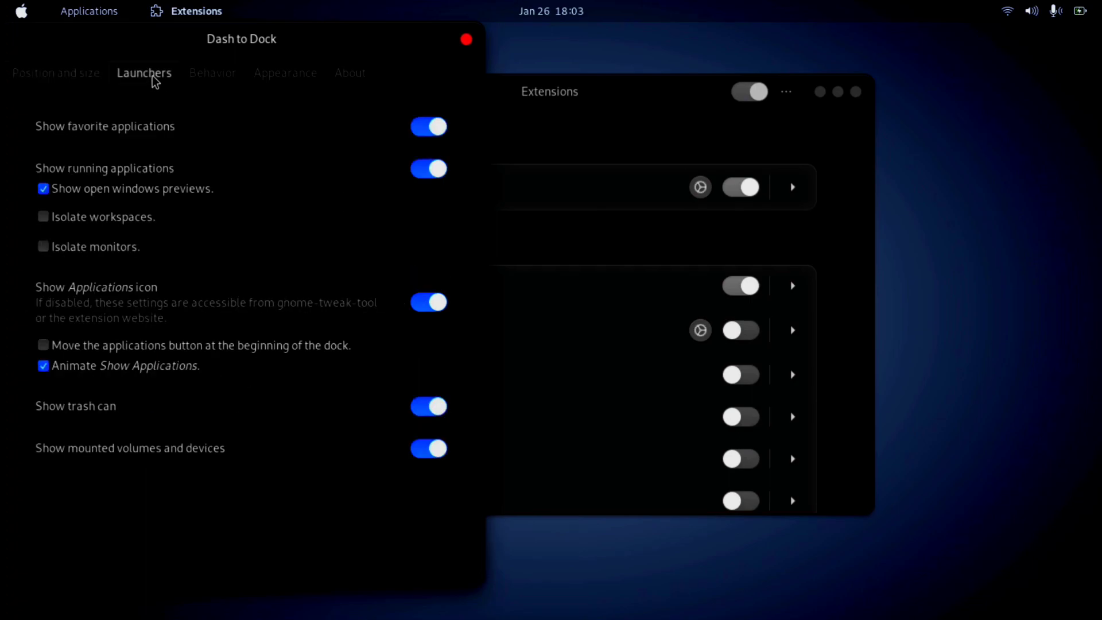
{"action": "left_click", "coordinate": [265, 80]}
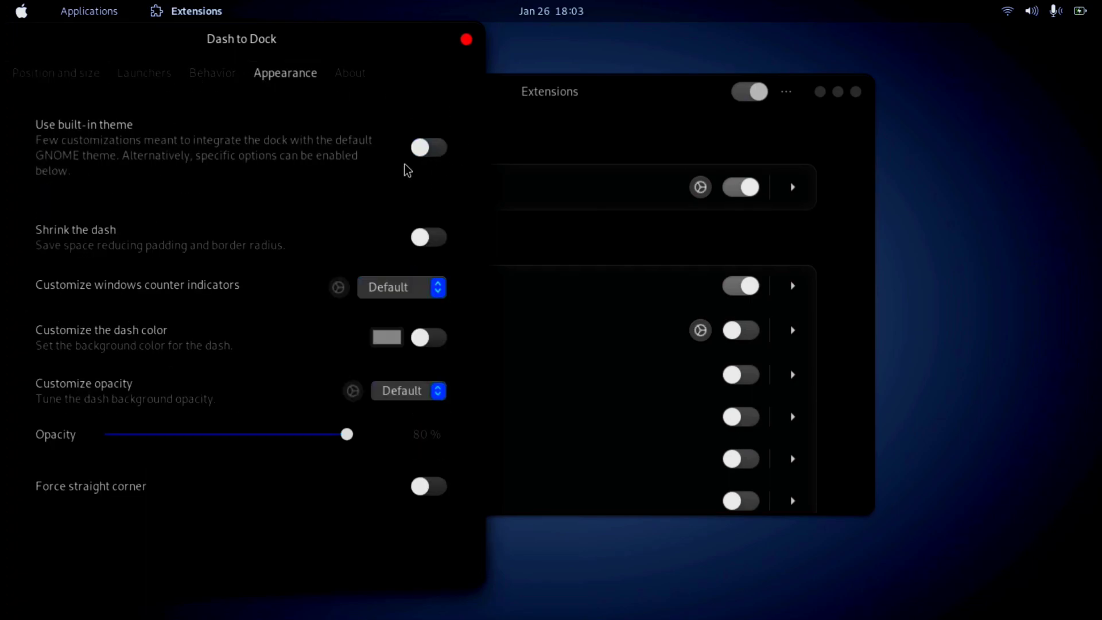
{"action": "left_click", "coordinate": [424, 154]}
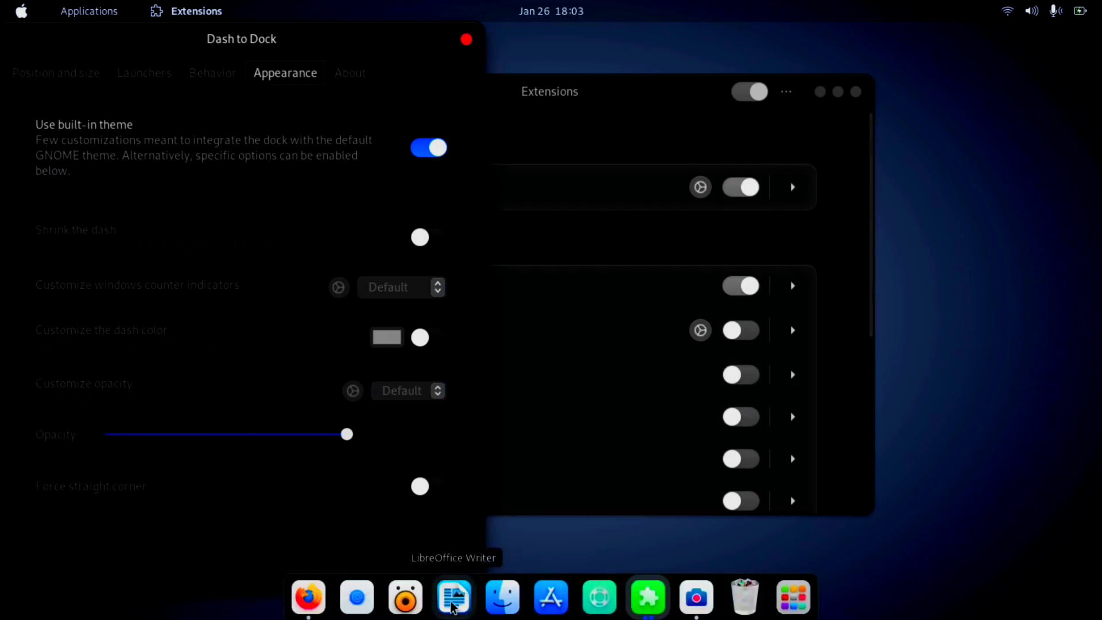
{"action": "left_click", "coordinate": [436, 148]}
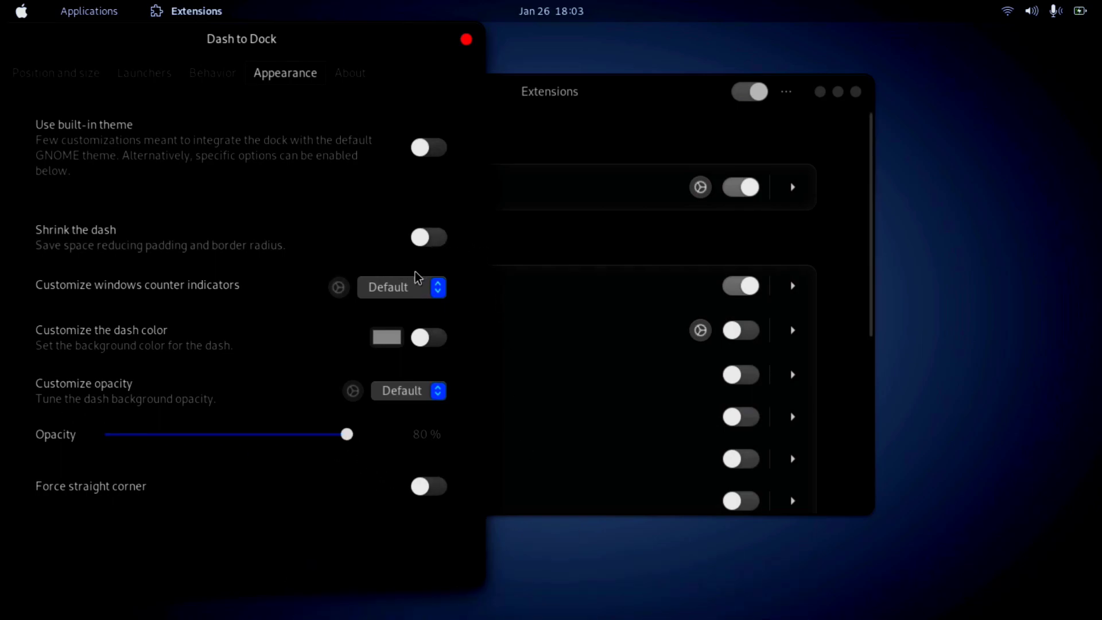
Try Squares and Dashes as the dock's window counter indicators, and set them to Dots.
{"action": "left_click", "coordinate": [409, 285]}
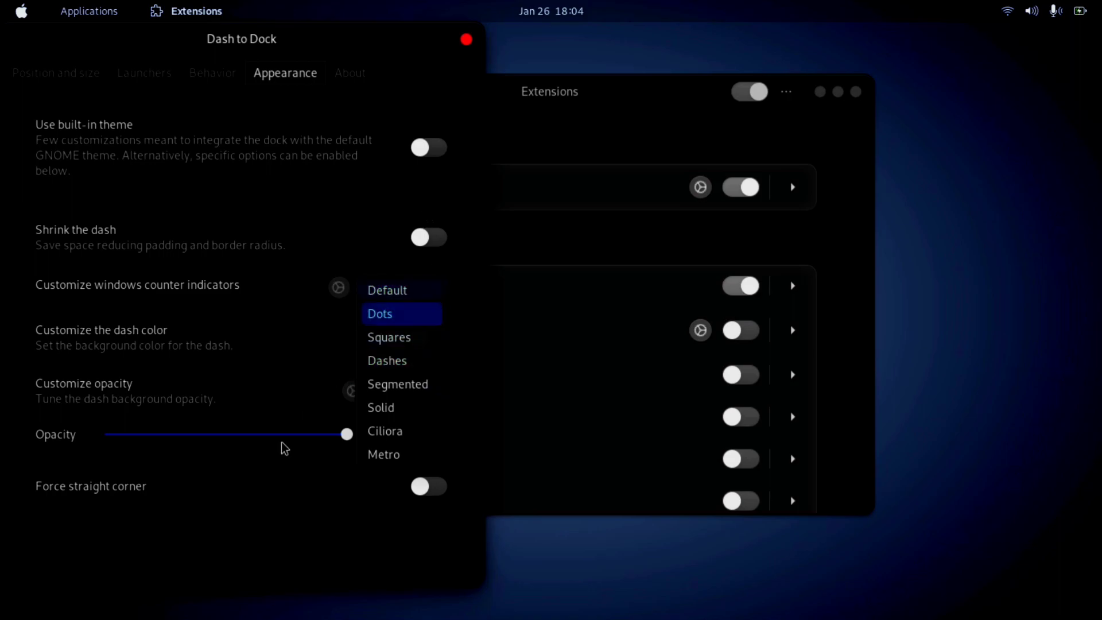
{"action": "left_click", "coordinate": [386, 344]}
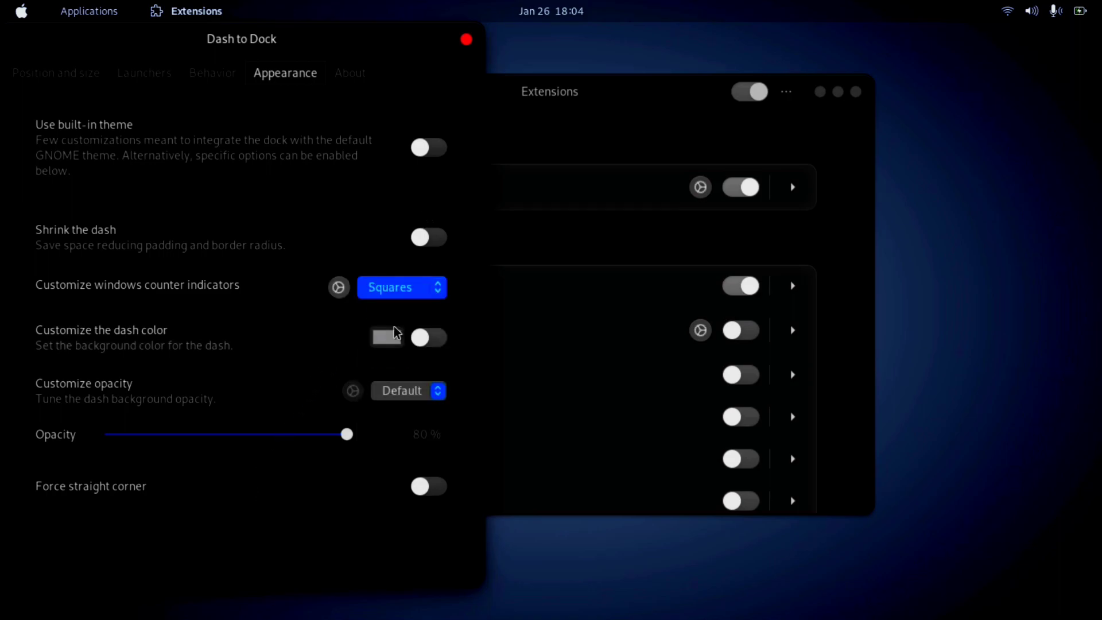
{"action": "mouse_move", "coordinate": [539, 617]}
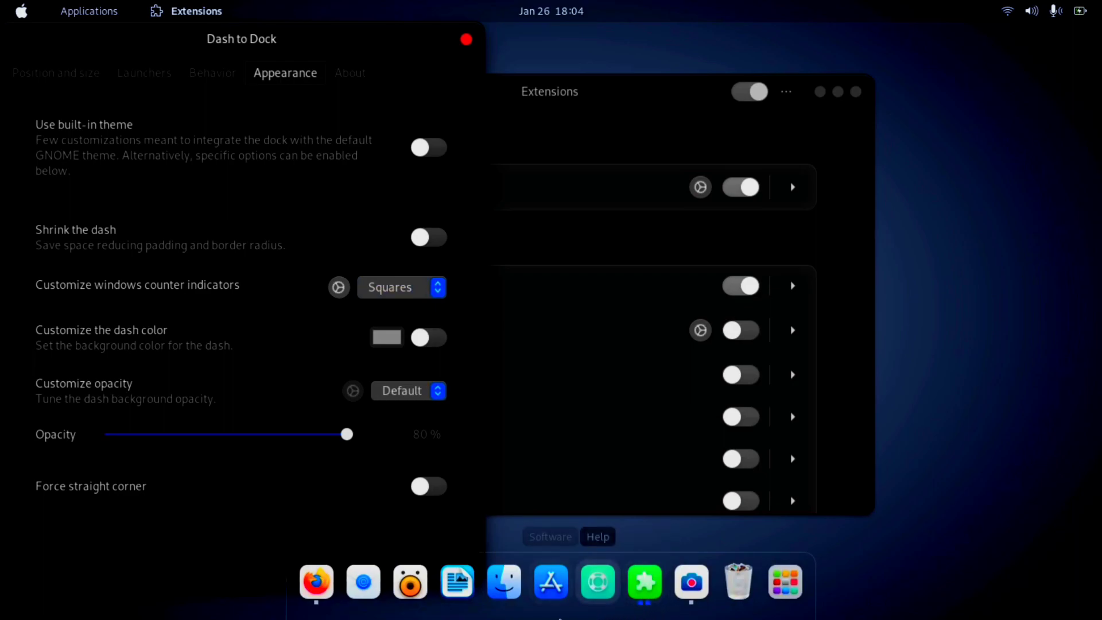
{"action": "left_click", "coordinate": [399, 288]}
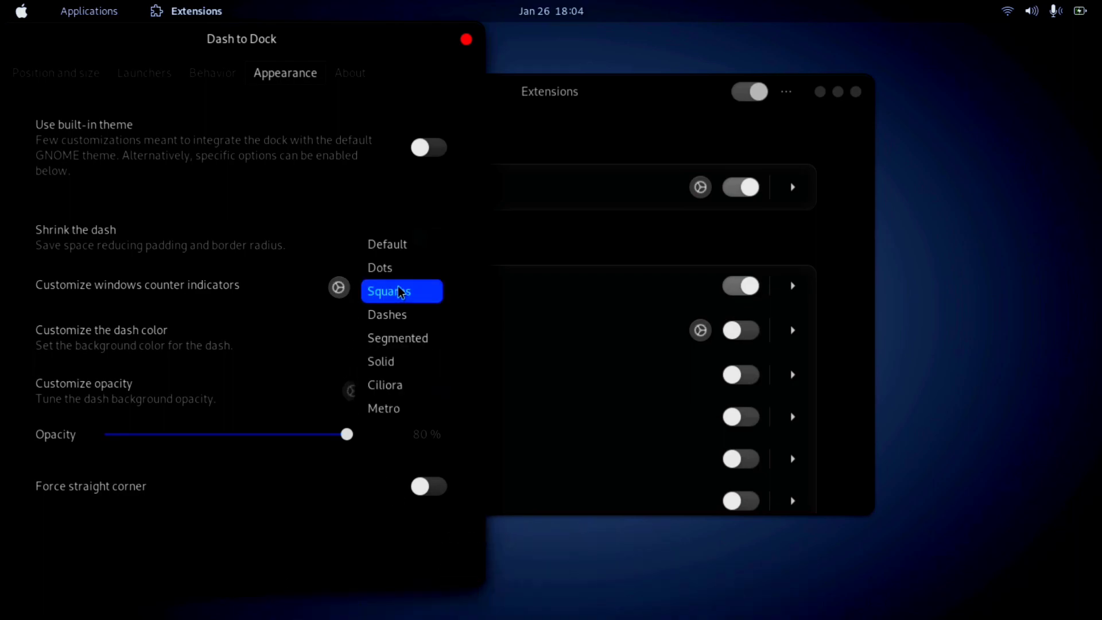
{"action": "left_click", "coordinate": [396, 319]}
{"action": "mouse_move", "coordinate": [744, 618]}
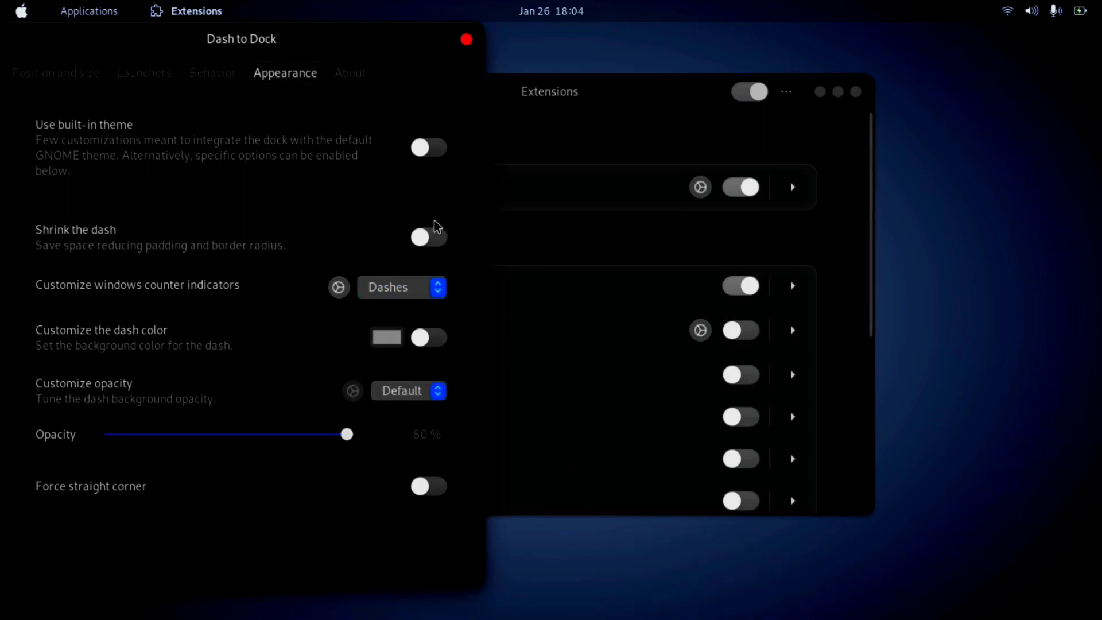
{"action": "left_click", "coordinate": [421, 288]}
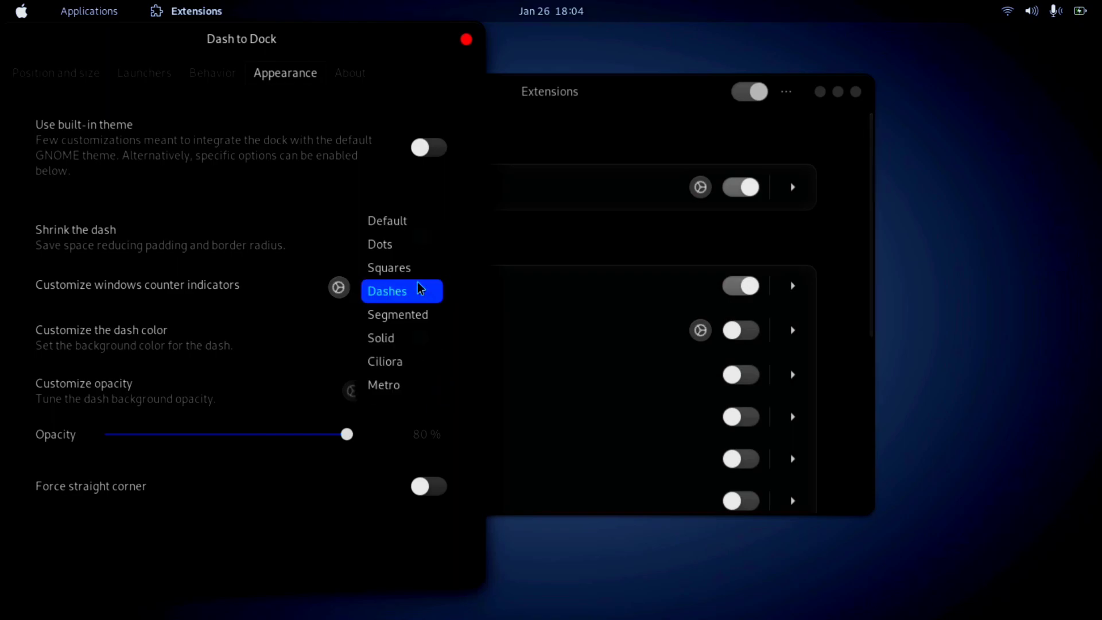
{"action": "left_click", "coordinate": [404, 255]}
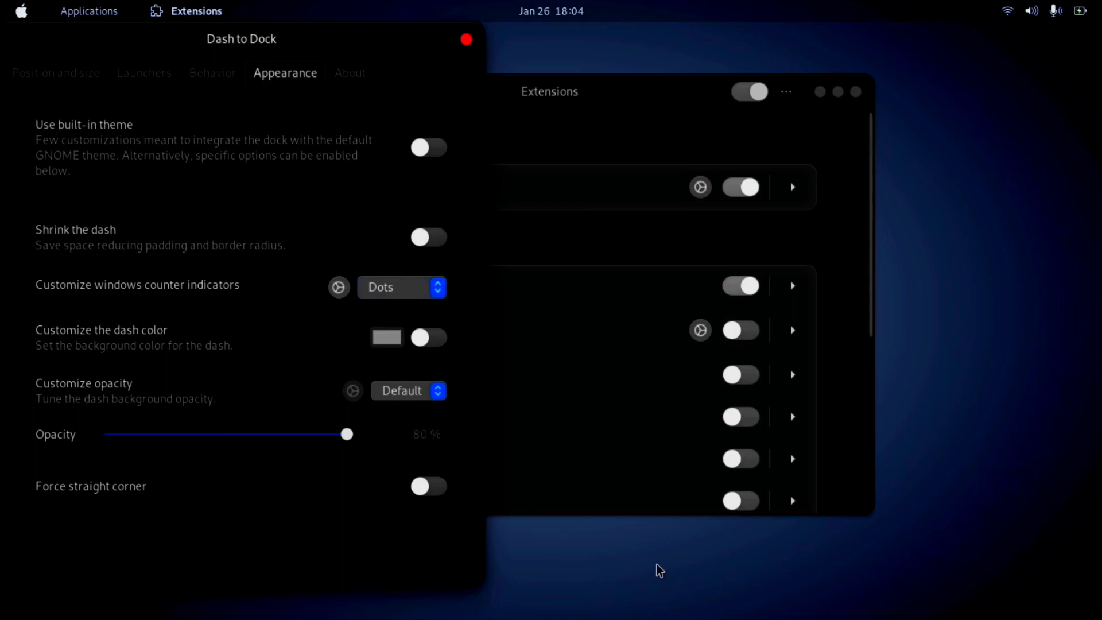
Try forced straight corners and the built-in theme for the dock, turning each off again.
{"action": "mouse_move", "coordinate": [585, 618]}
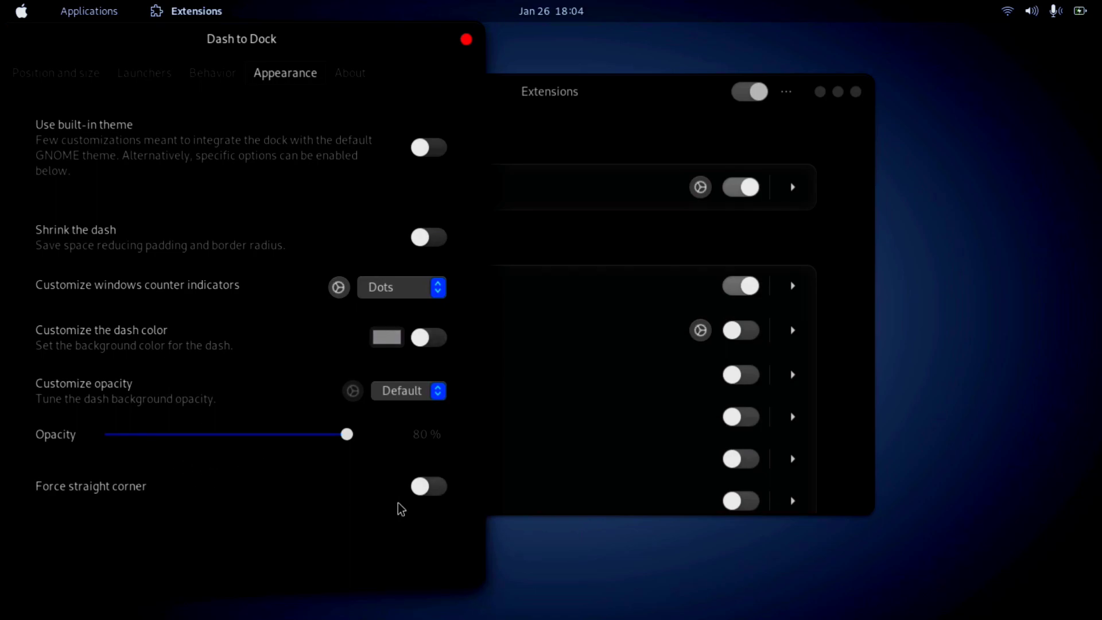
{"action": "left_click", "coordinate": [428, 488]}
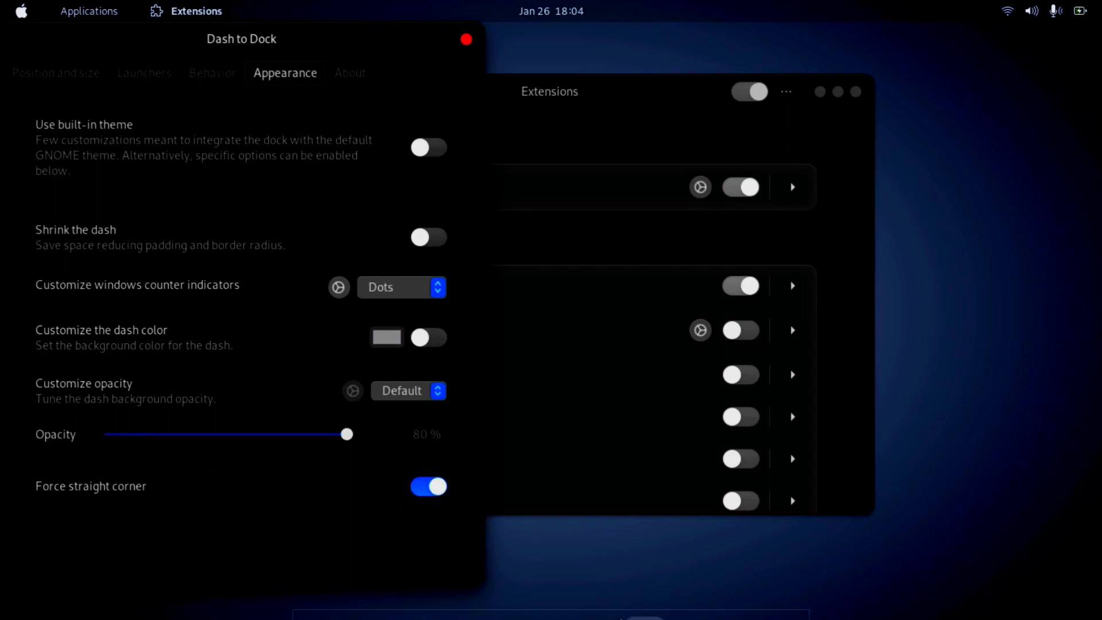
{"action": "left_click", "coordinate": [430, 484]}
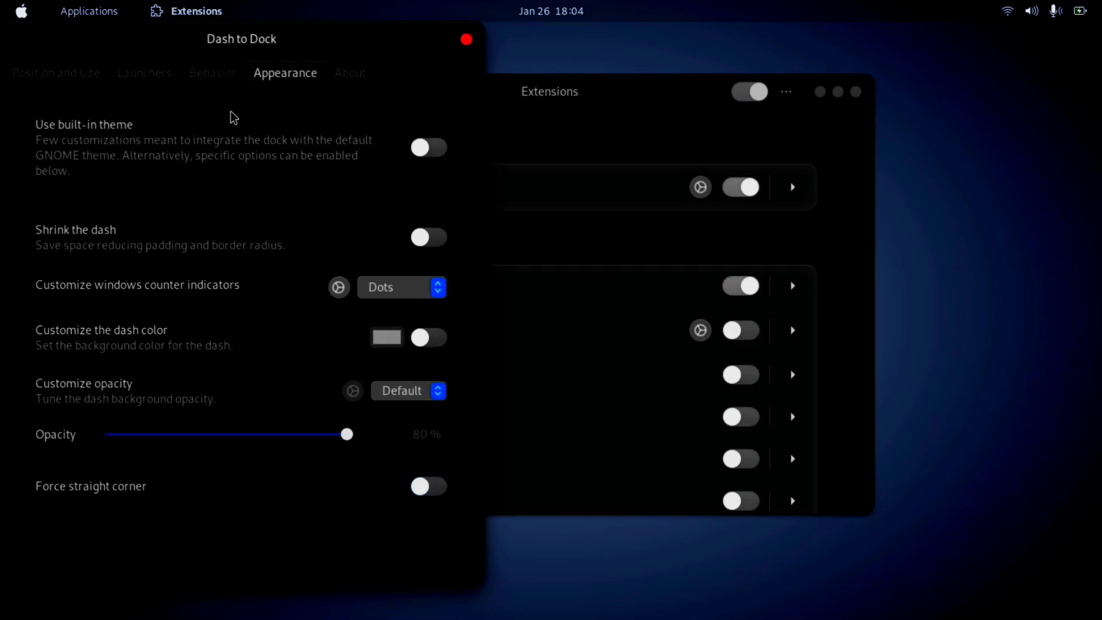
{"action": "left_click", "coordinate": [438, 148]}
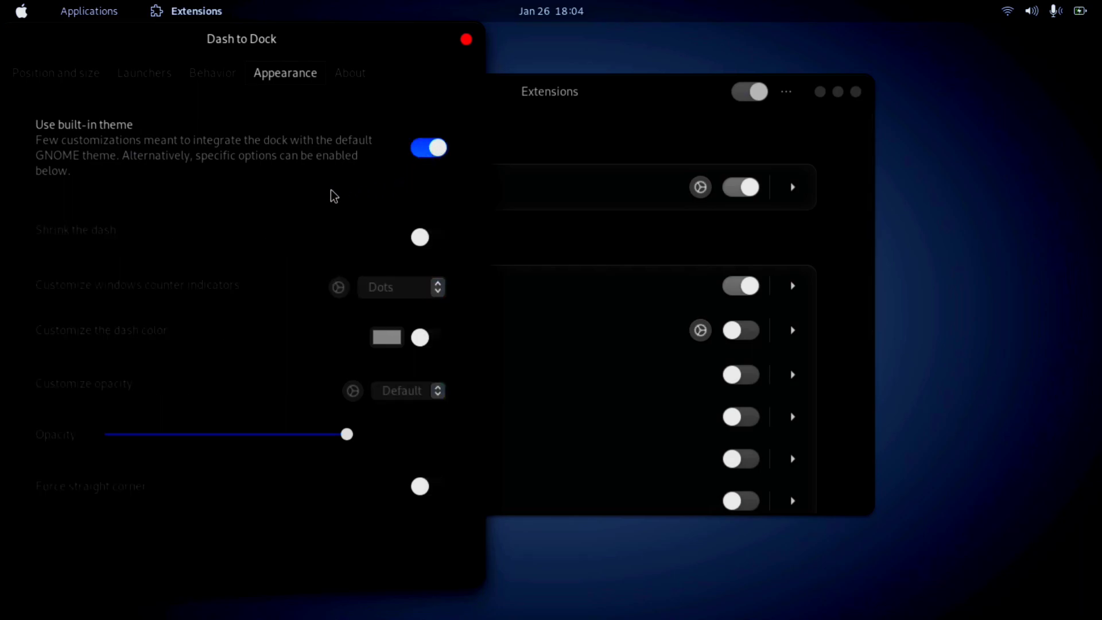
{"action": "left_click", "coordinate": [422, 149]}
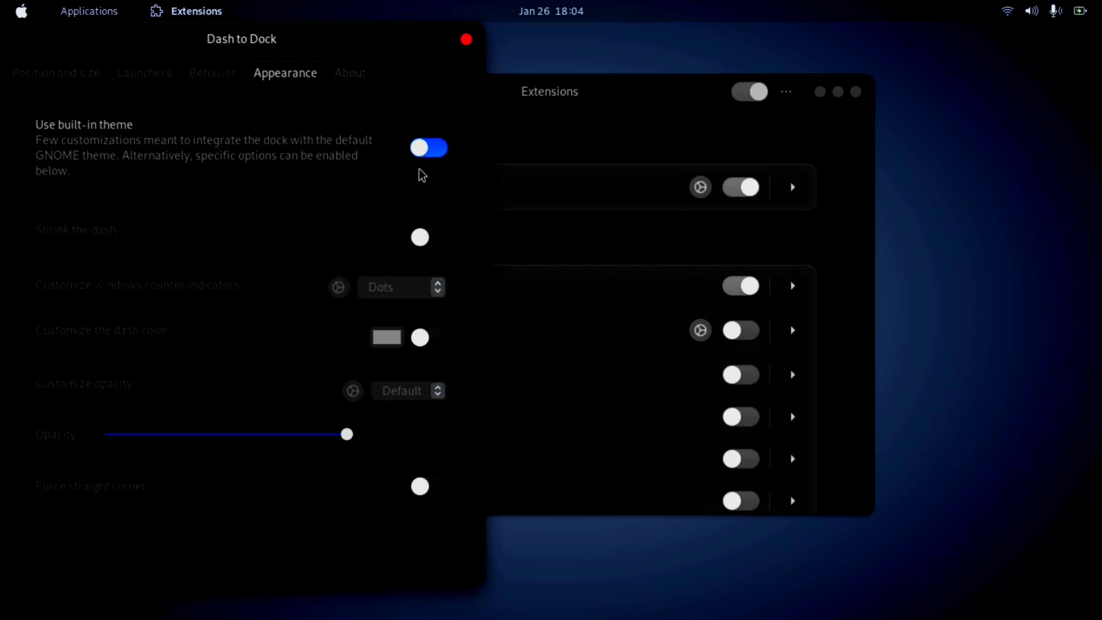
Turn on Shrink the dash for the dock, and close the Dash to Dock settings and the Extensions app.
{"action": "left_click", "coordinate": [434, 241]}
{"action": "mouse_move", "coordinate": [600, 617]}
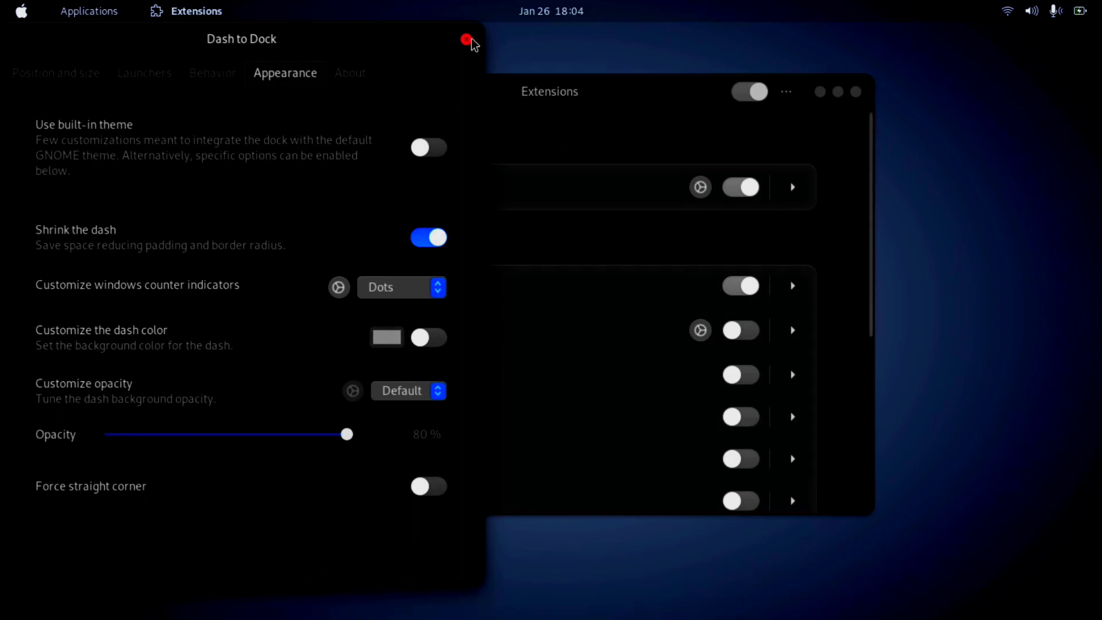
{"action": "left_click", "coordinate": [164, 75]}
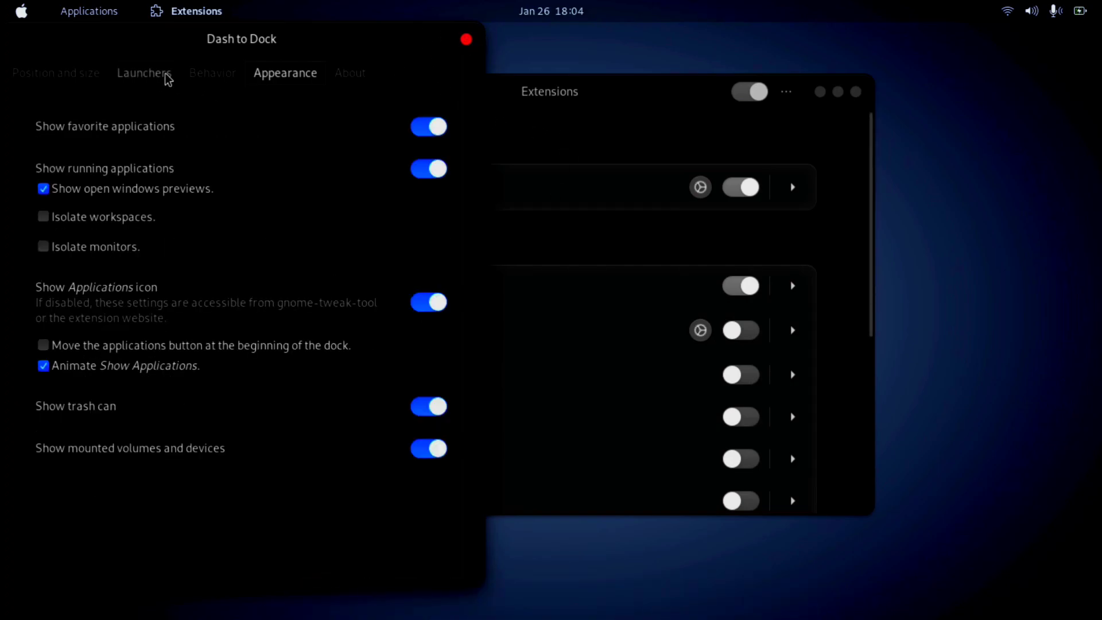
{"action": "left_click", "coordinate": [219, 74]}
{"action": "left_click", "coordinate": [58, 75]}
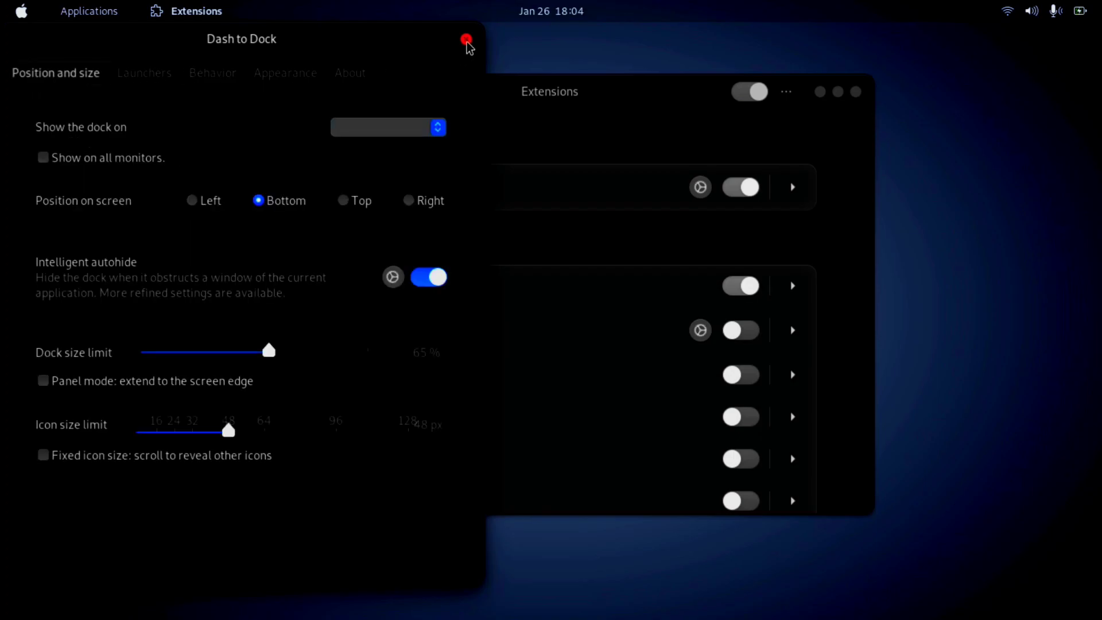
{"action": "left_click", "coordinate": [466, 40]}
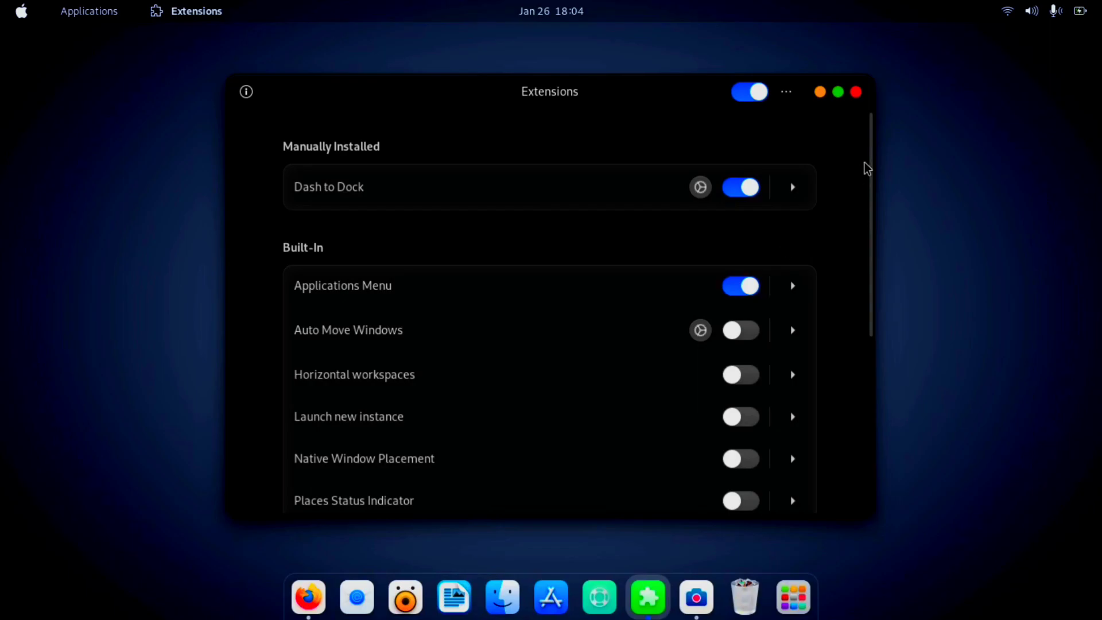
{"action": "left_click", "coordinate": [856, 92]}
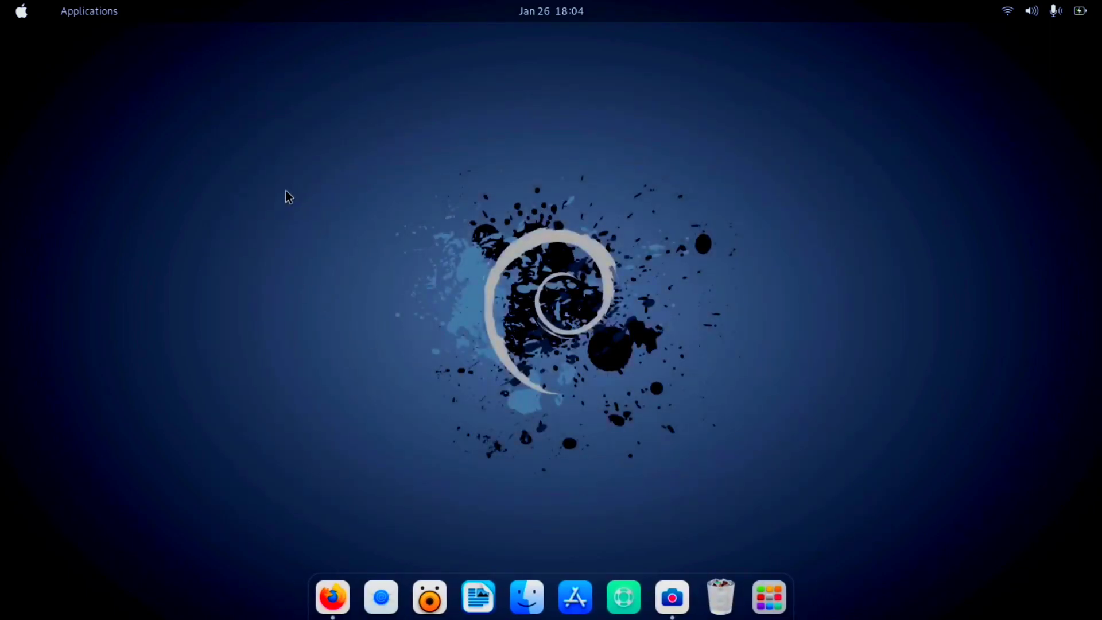
Switch to Firefox and open the red and blue "desaturated, desert, Windows 10" wallpaper from Wallpaper Flare's mac os results in a new tab.
{"action": "left_click", "coordinate": [340, 601]}
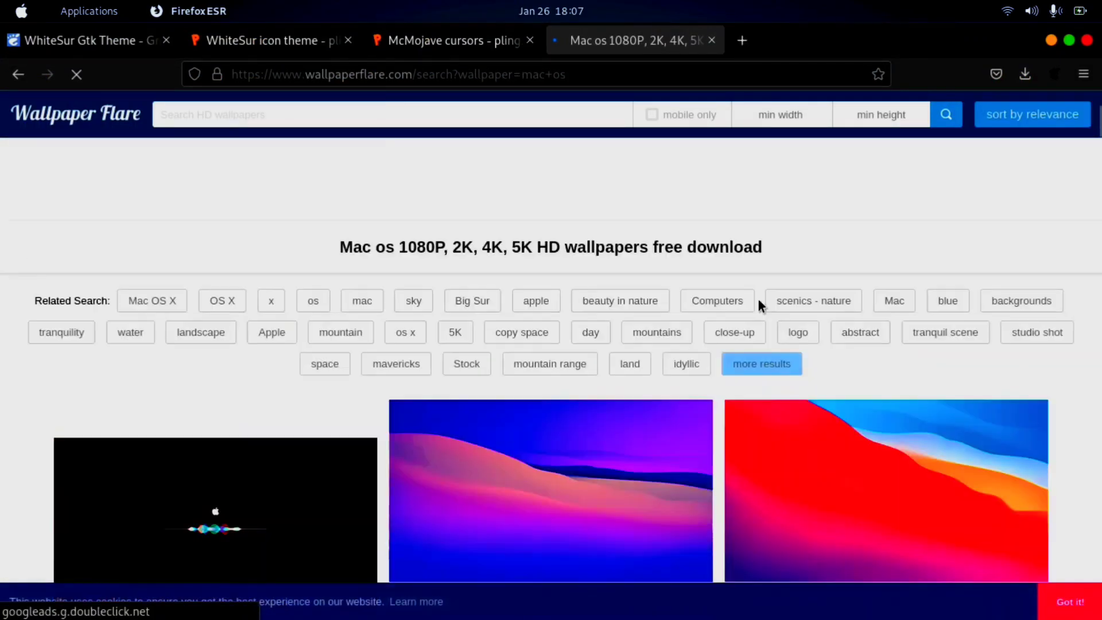
{"action": "scroll", "coordinate": [757, 309], "scroll_direction": "down", "scroll_amount": 3}
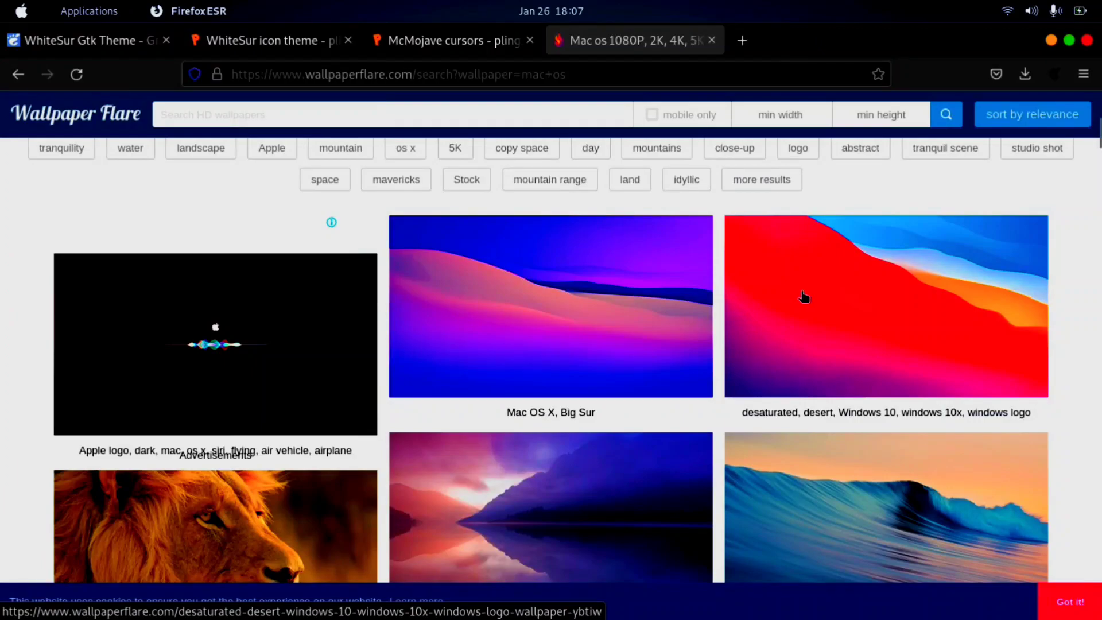
{"action": "right_click", "coordinate": [798, 291]}
{"action": "left_click", "coordinate": [771, 251]}
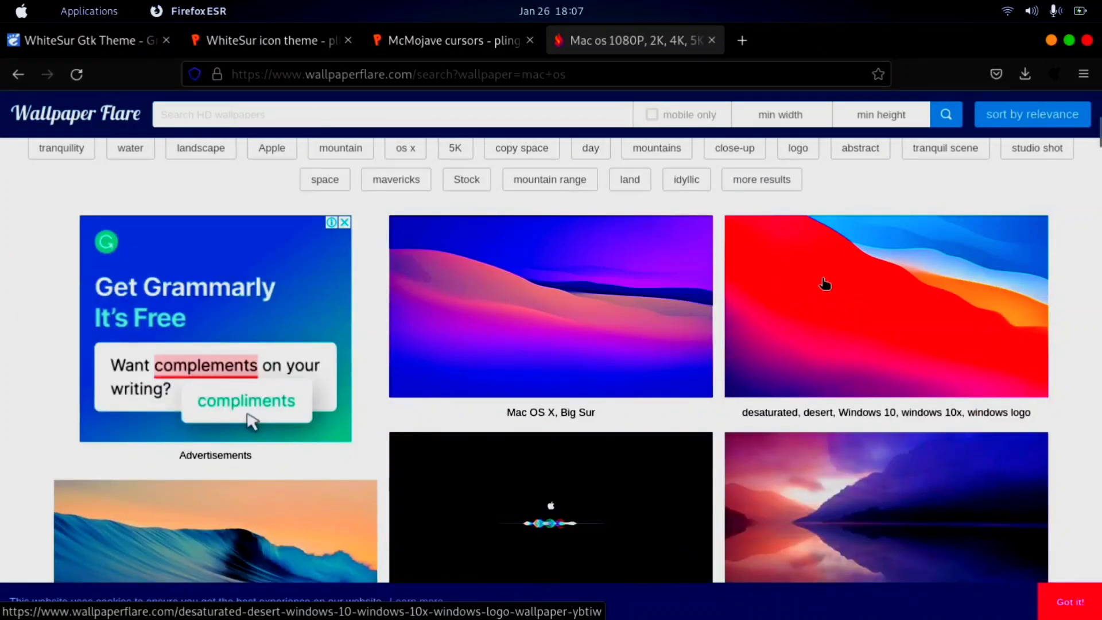
{"action": "left_click", "coordinate": [899, 270]}
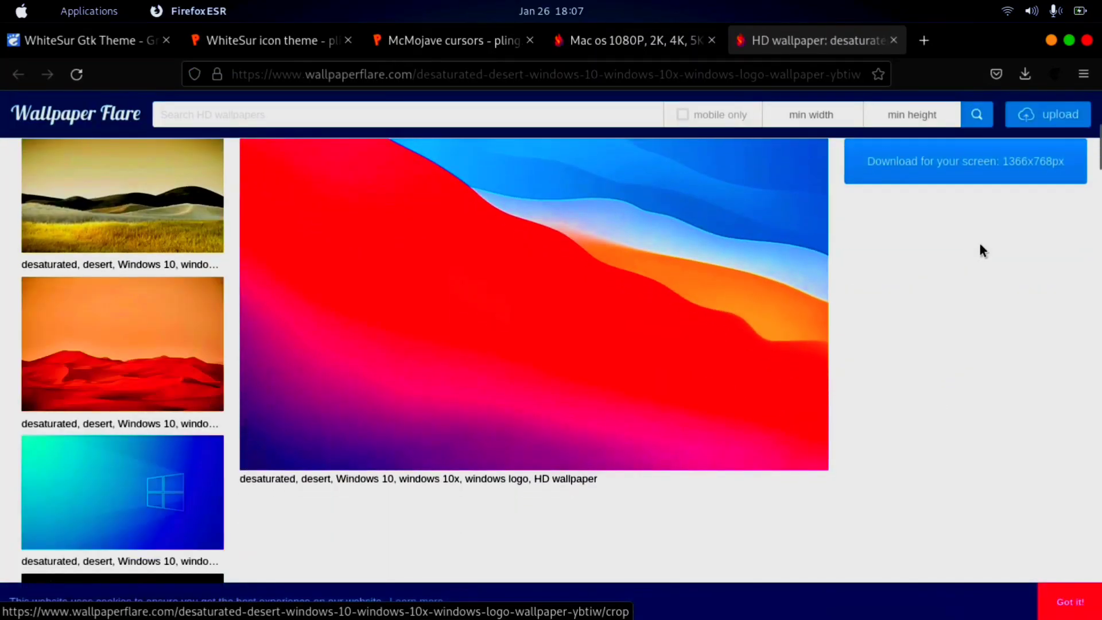
Download the original 7680x4320 version of the wallpaper.
{"action": "scroll", "coordinate": [980, 245], "scroll_direction": "up", "scroll_amount": 1}
{"action": "scroll", "coordinate": [981, 245], "scroll_direction": "down", "scroll_amount": 2}
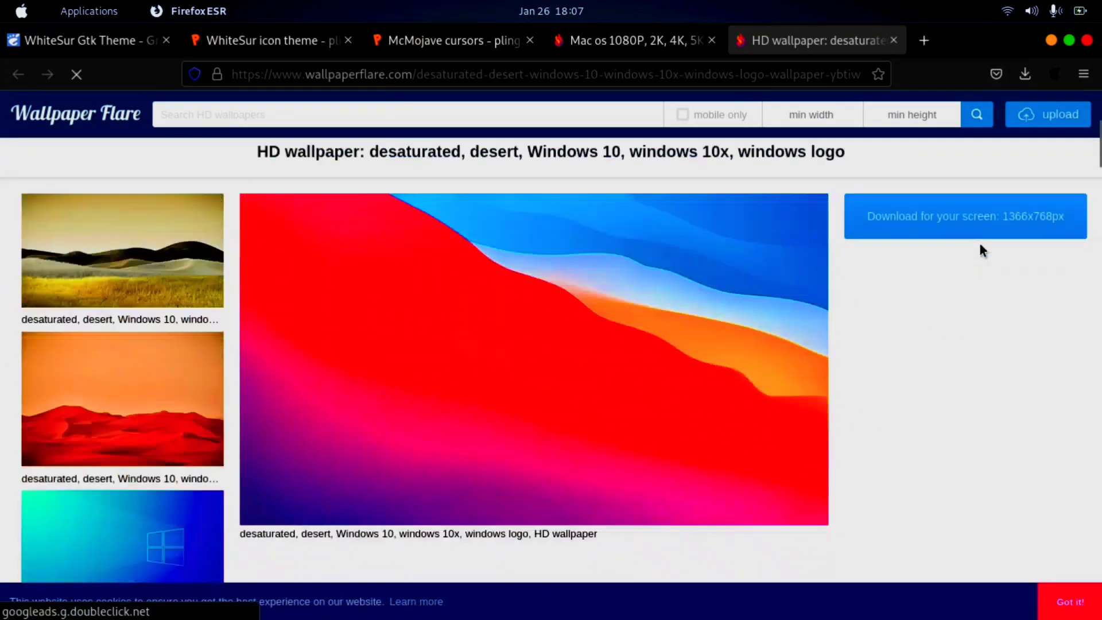
{"action": "scroll", "coordinate": [979, 240], "scroll_direction": "down", "scroll_amount": 3}
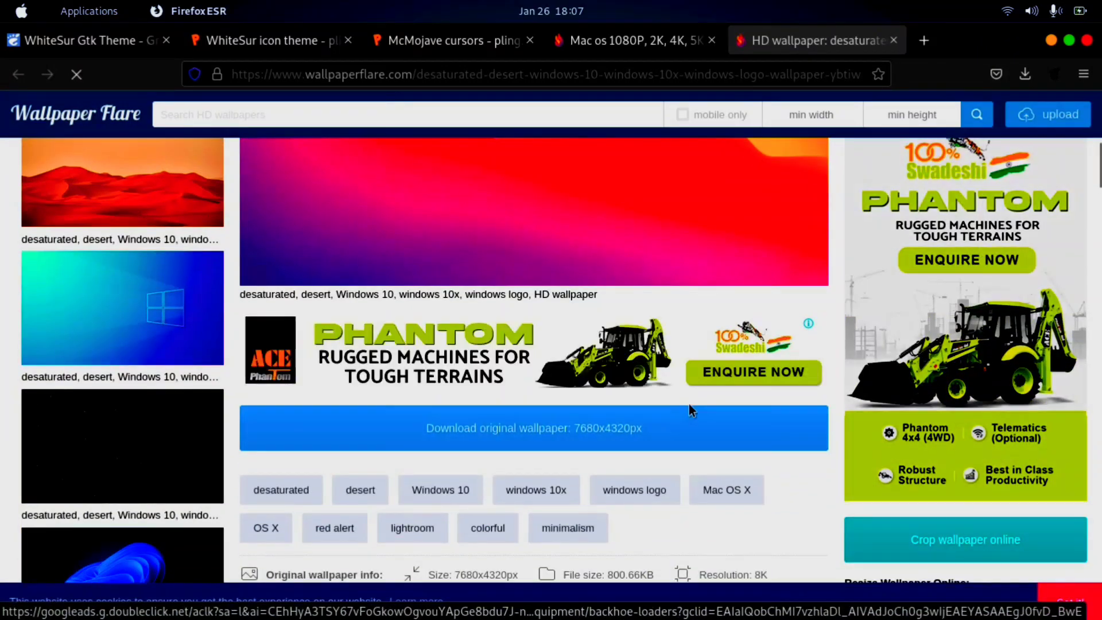
{"action": "left_click", "coordinate": [663, 415]}
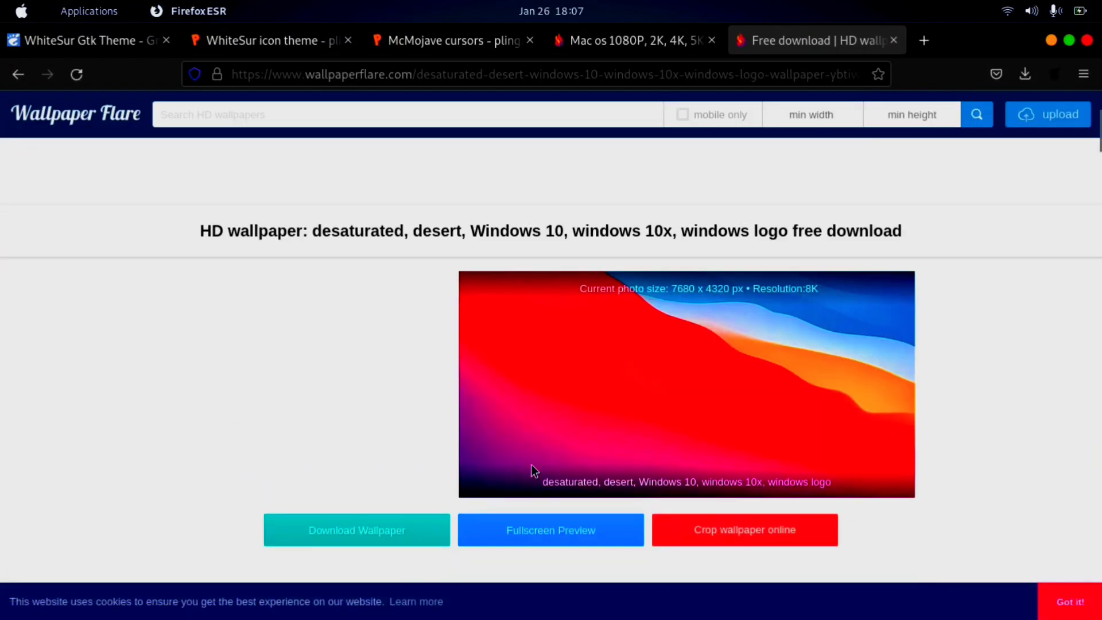
{"action": "scroll", "coordinate": [532, 464], "scroll_direction": "down", "scroll_amount": 2}
{"action": "left_click", "coordinate": [359, 447]}
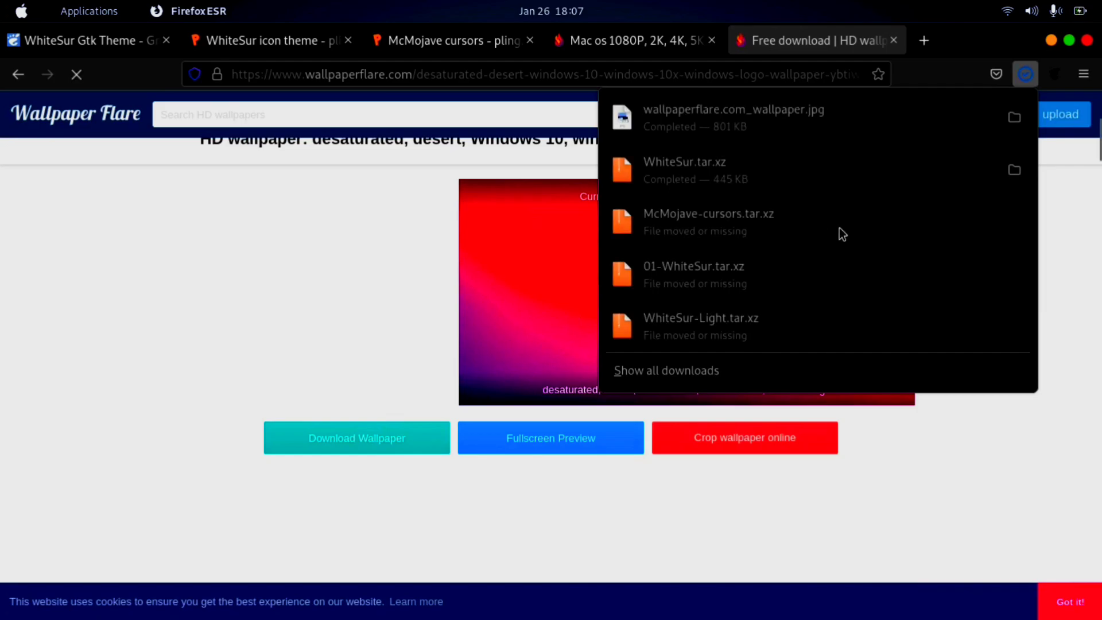
Set the downloaded wallpaperflare.com_wallpaper.jpg as the desktop wallpaper from its Downloads folder, and close Files and Firefox.
{"action": "left_click", "coordinate": [1015, 118]}
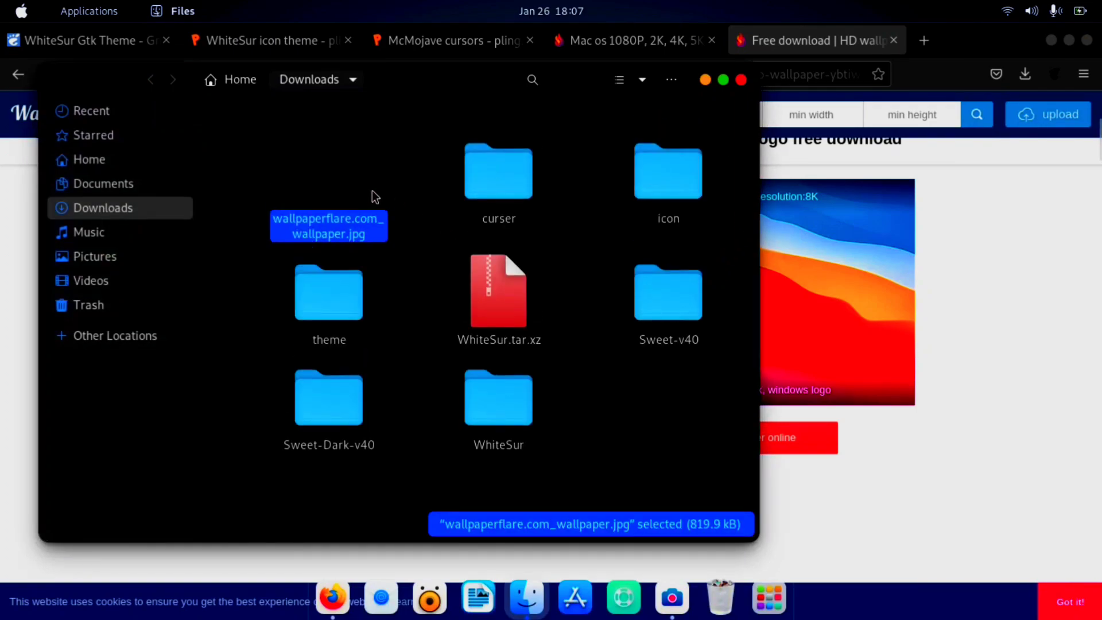
{"action": "right_click", "coordinate": [343, 183]}
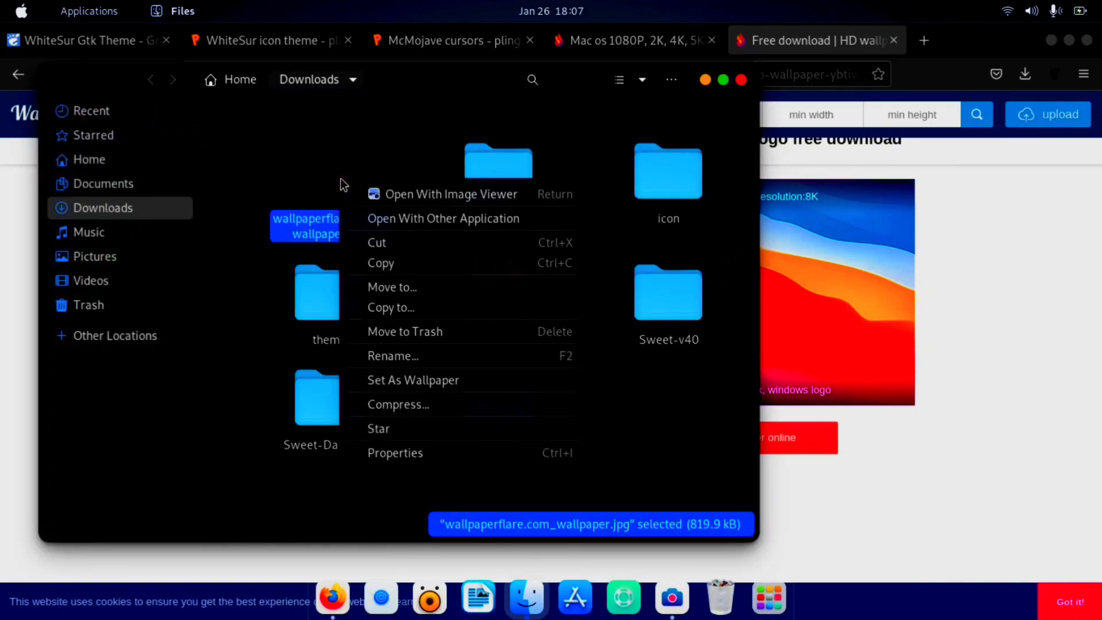
{"action": "left_click", "coordinate": [401, 381]}
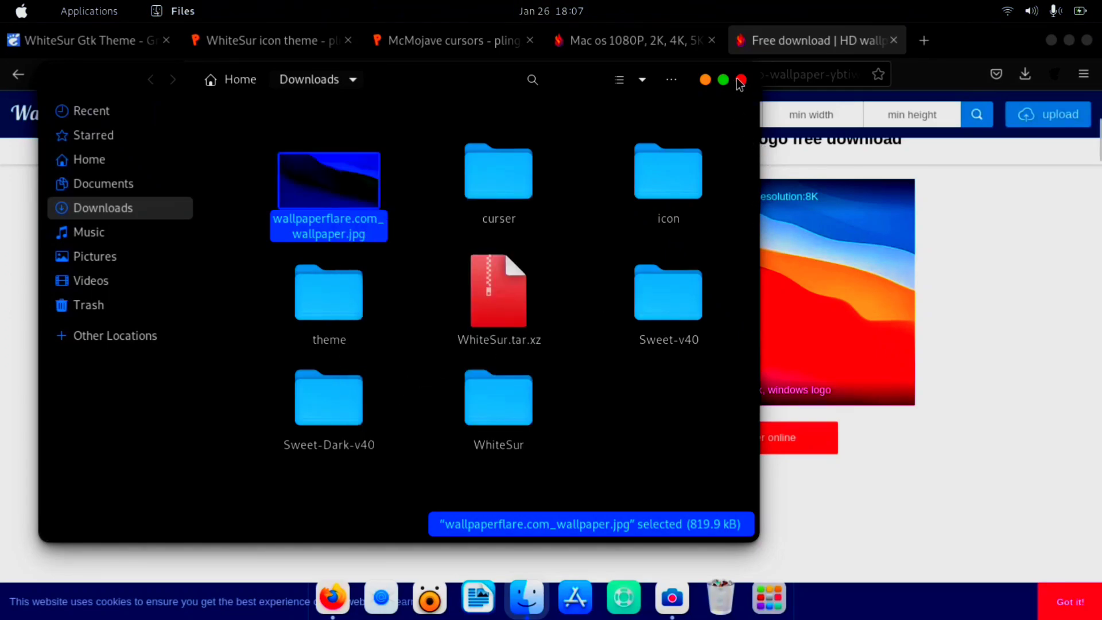
{"action": "left_click", "coordinate": [742, 79]}
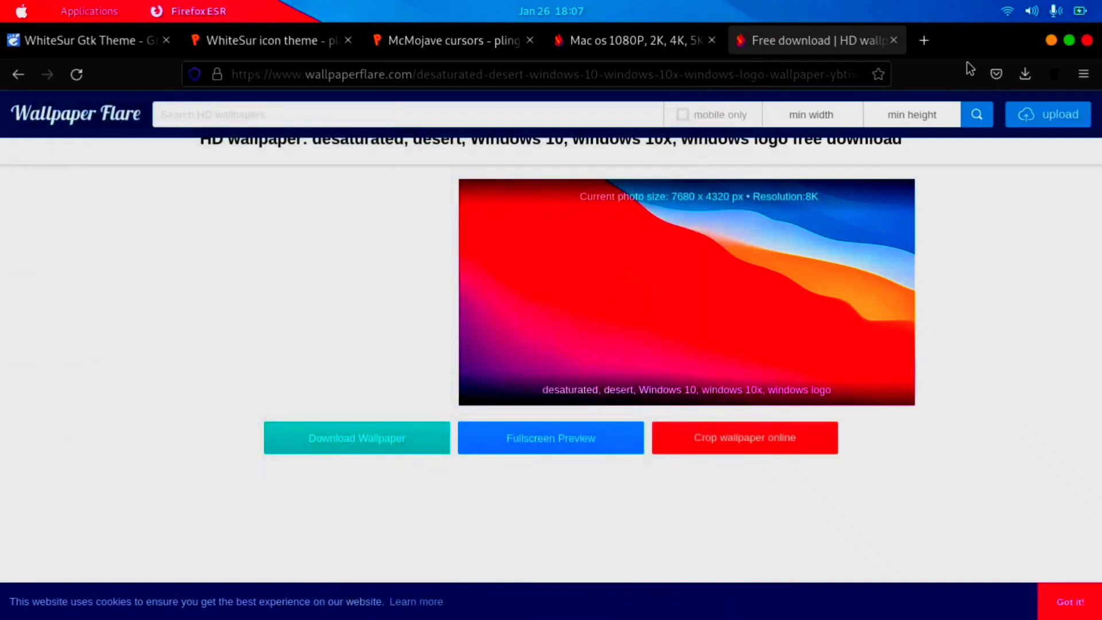
{"action": "left_click", "coordinate": [1088, 40]}
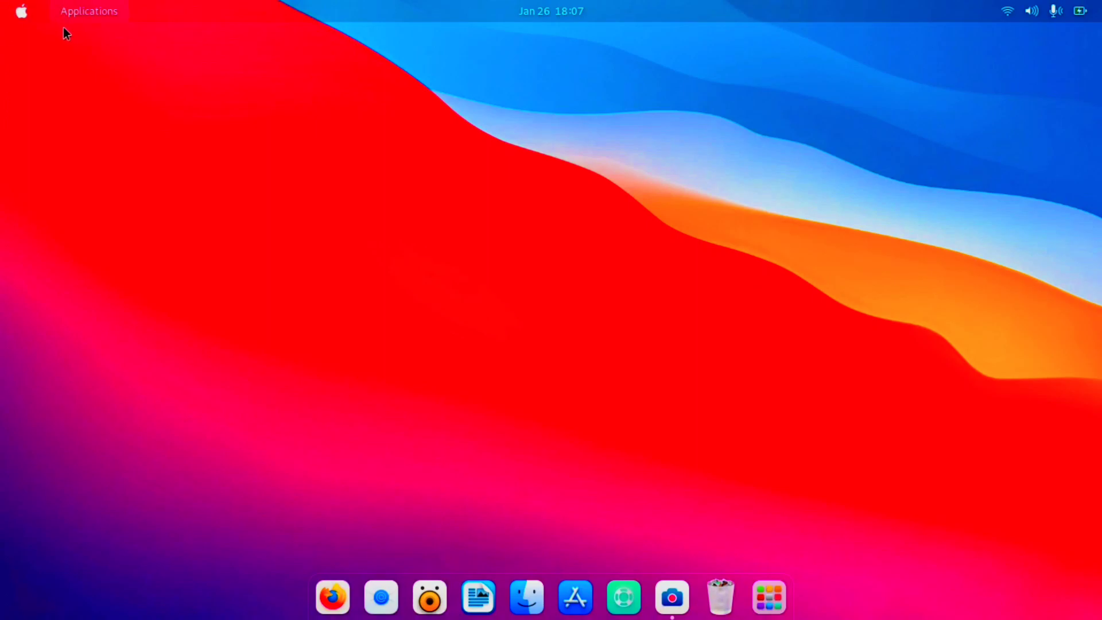
{"action": "left_click", "coordinate": [97, 18]}
{"action": "left_click", "coordinate": [323, 50]}
{"action": "left_click", "coordinate": [22, 20]}
Raise the output volume and set the microphone level to maximum in the system menu.
{"action": "left_click", "coordinate": [1060, 19]}
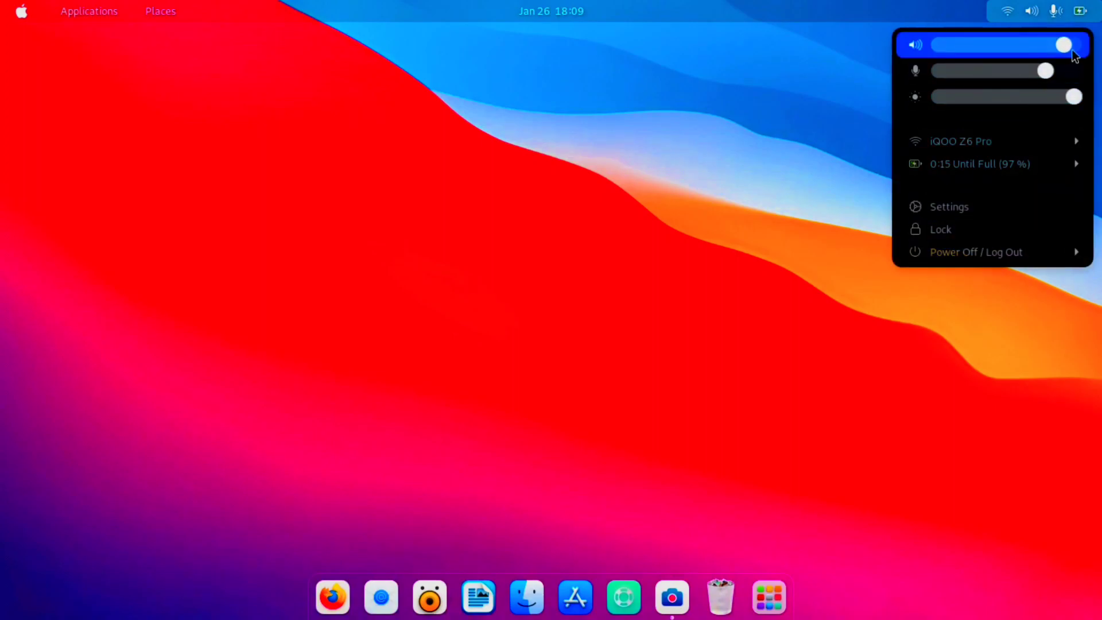
{"action": "left_click", "coordinate": [1073, 70]}
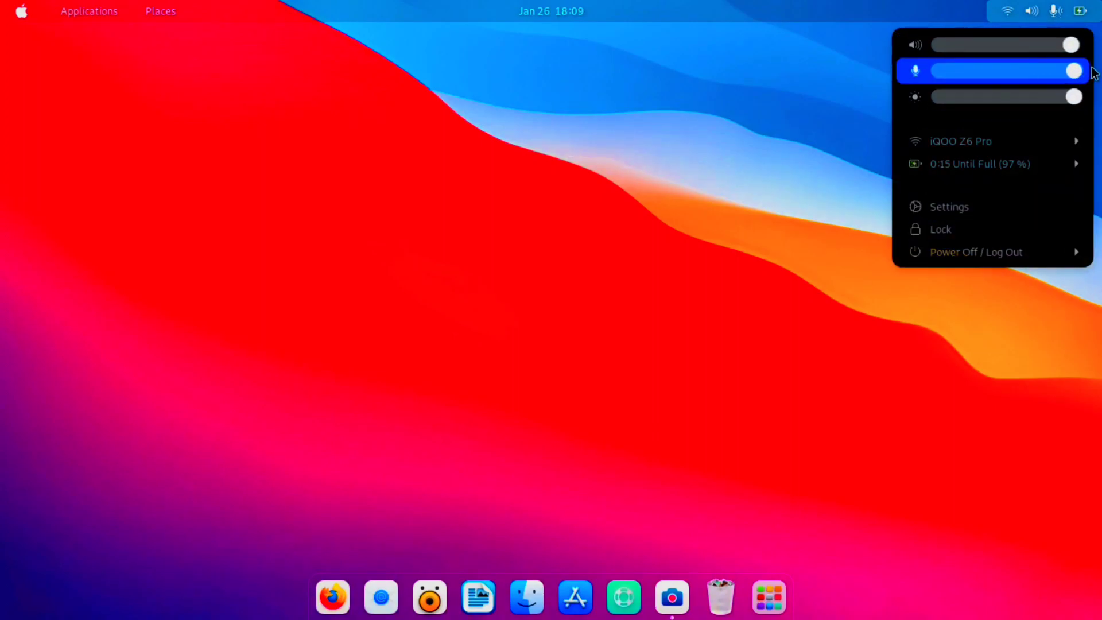
{"action": "left_click", "coordinate": [612, 259]}
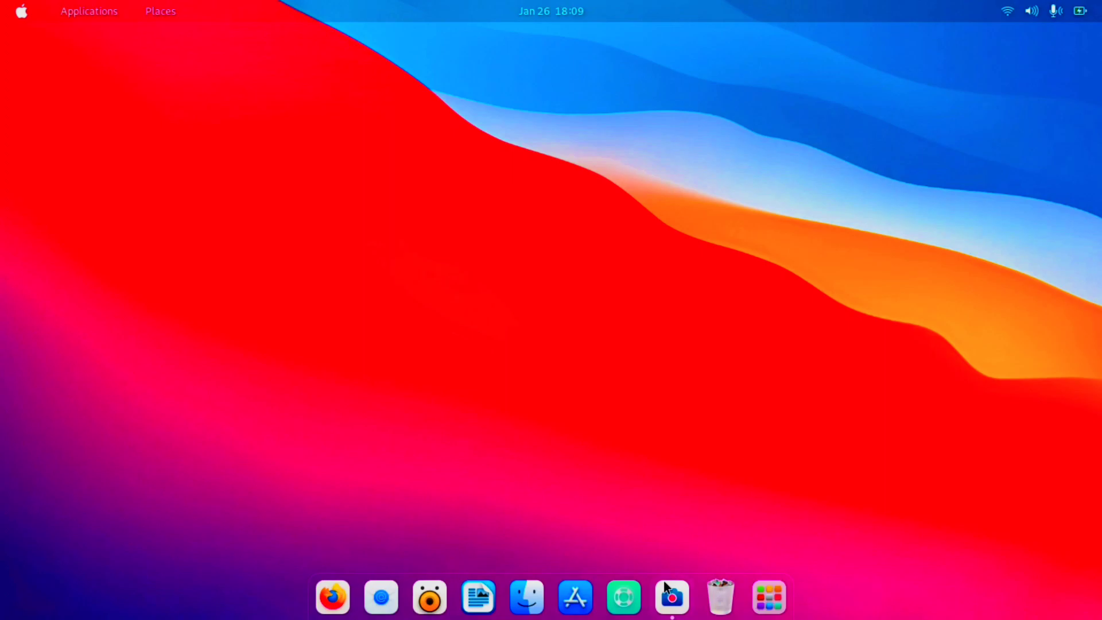
Switch to Firefox, load the extensions.gnome.org website in a new tab, and close the empty tab.
{"action": "left_click", "coordinate": [332, 598]}
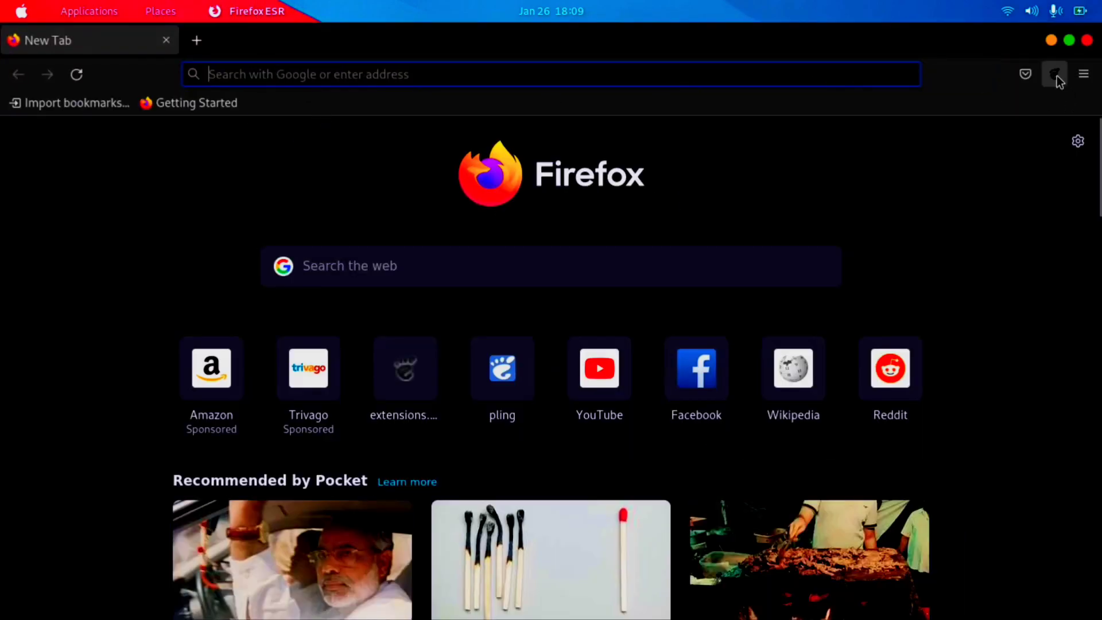
{"action": "left_click", "coordinate": [1056, 74]}
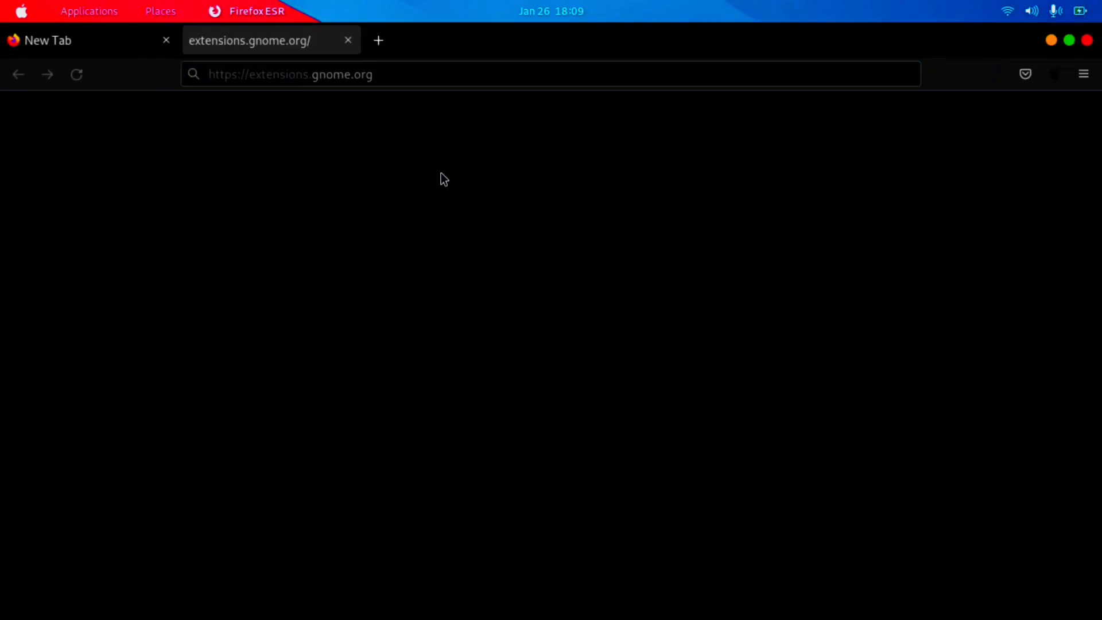
{"action": "left_click", "coordinate": [167, 40]}
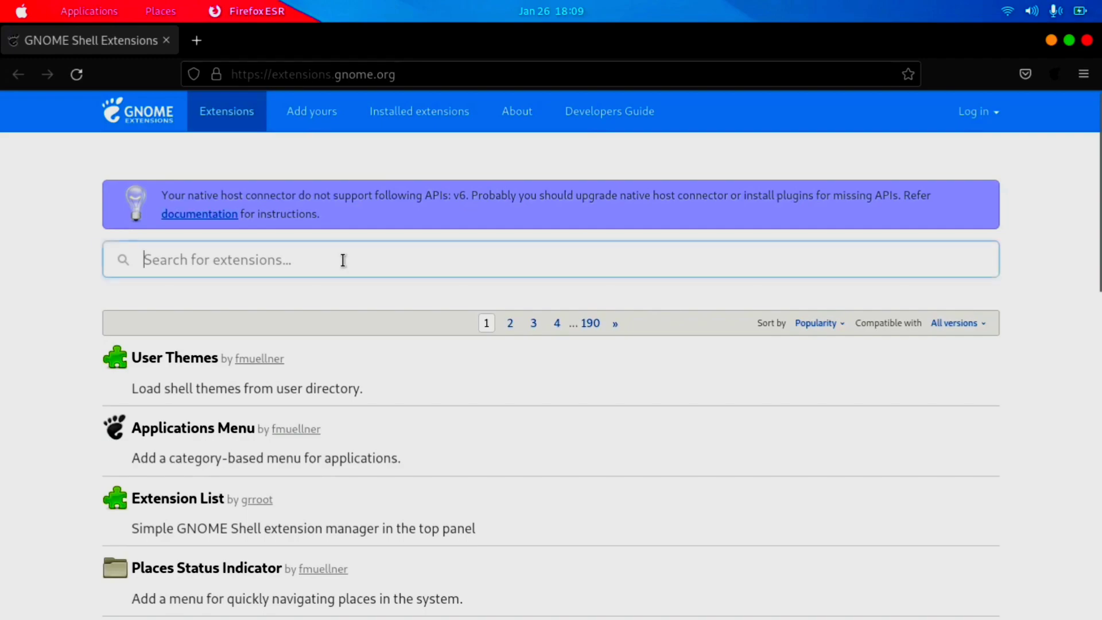
Search the extensions site for "comp" and open the page of the Compiz alike magic lamp effect extension.
{"action": "left_click", "coordinate": [342, 261]}
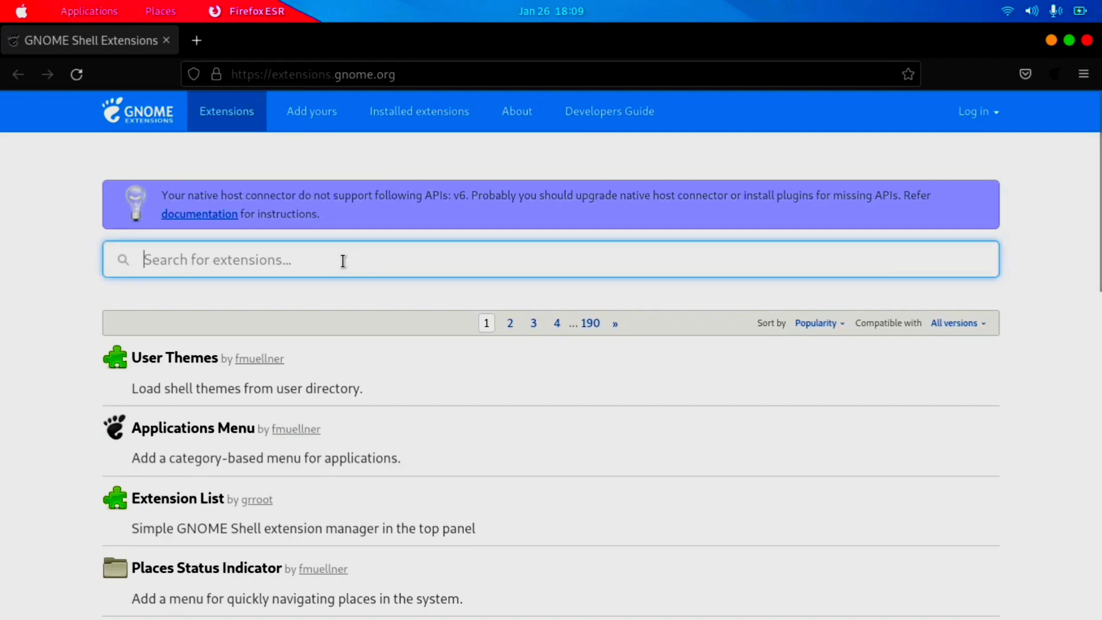
{"action": "type", "text": "com"}
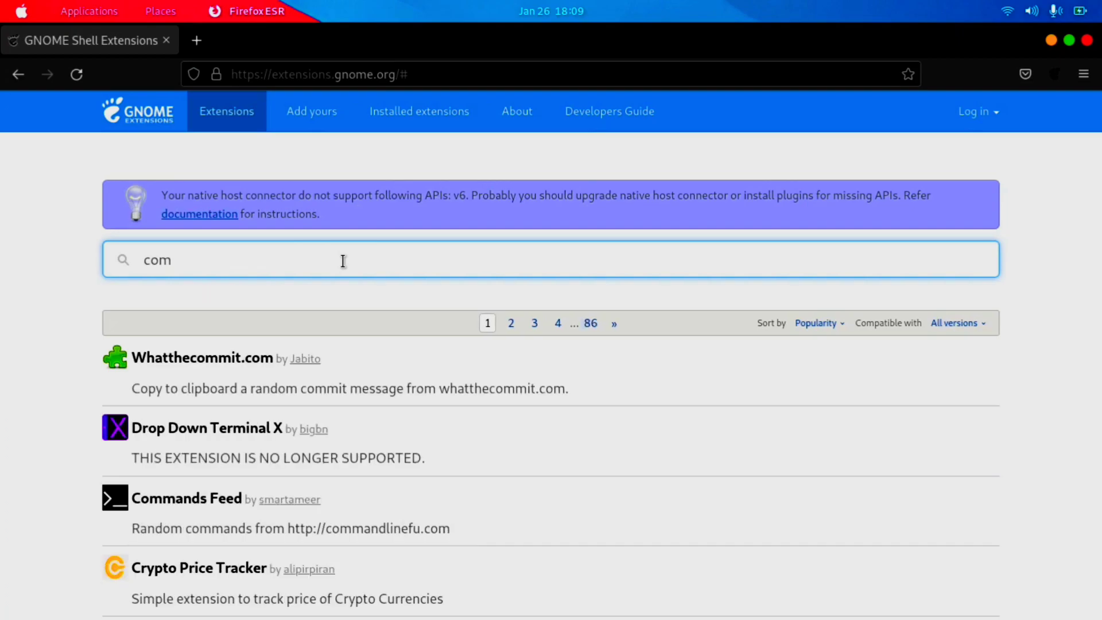
{"action": "type", "text": "p"}
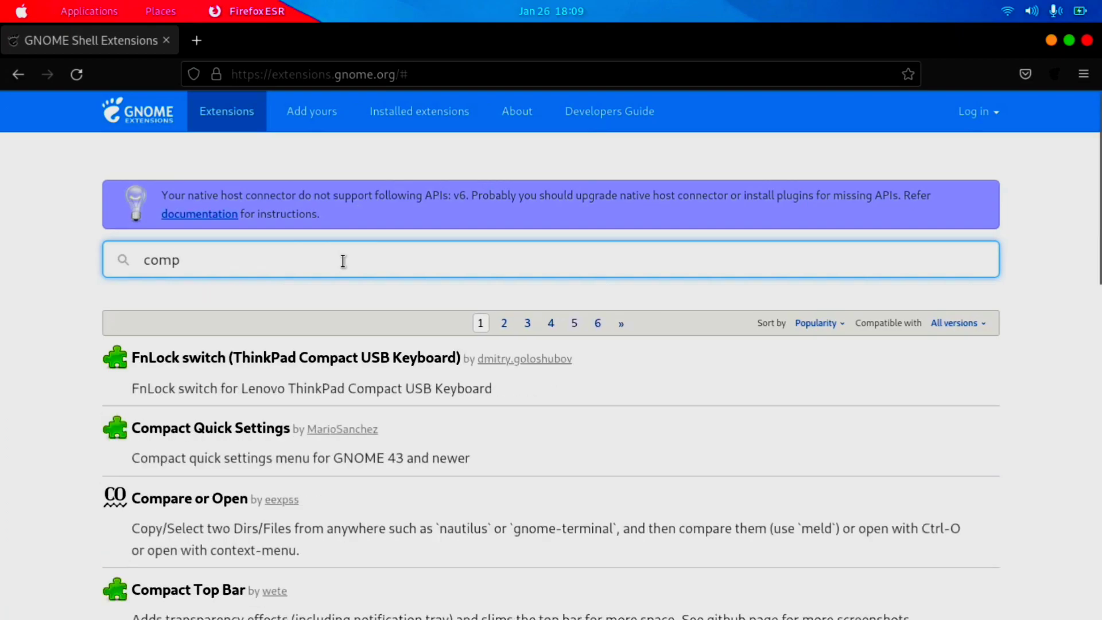
{"action": "scroll", "coordinate": [344, 299], "scroll_direction": "down", "scroll_amount": 6}
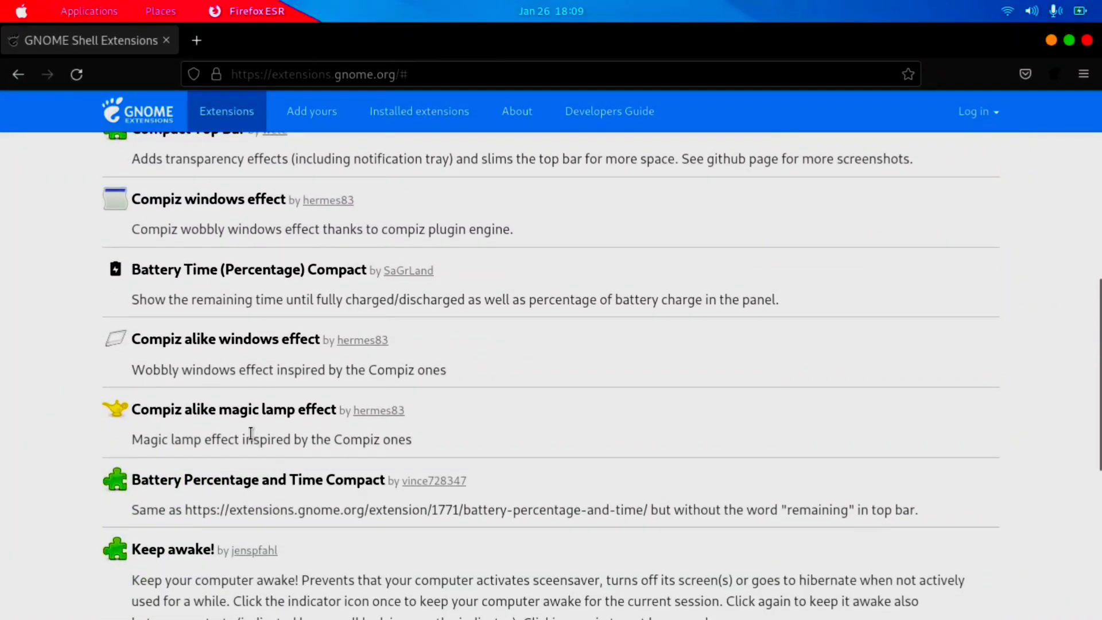
{"action": "left_click", "coordinate": [242, 416]}
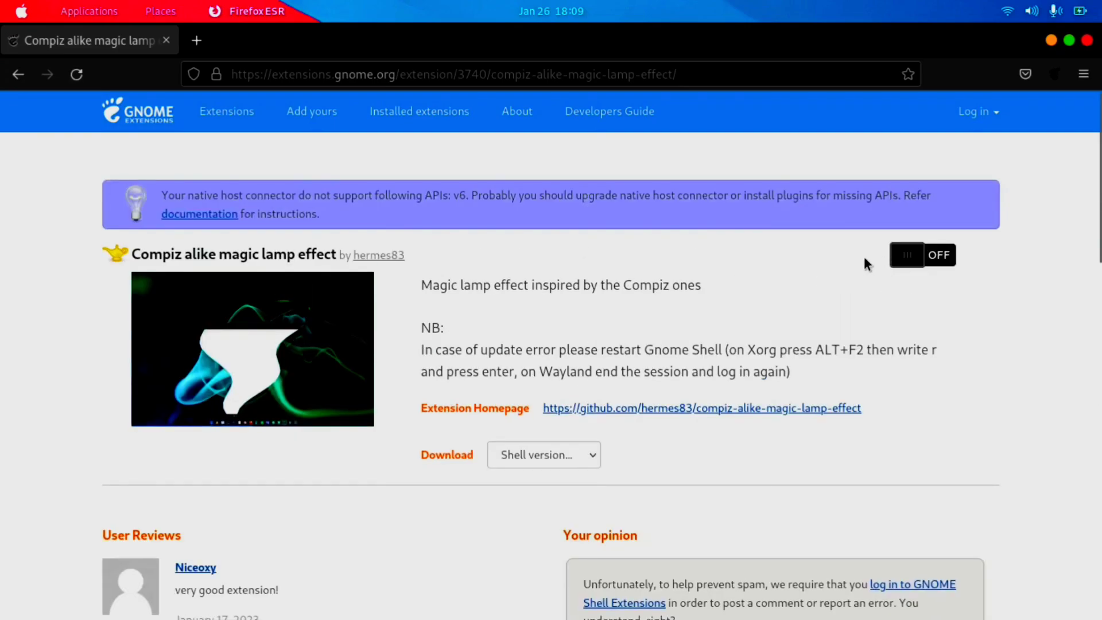
Turn on and install the Compiz alike magic lamp effect extension, and close the browser window.
{"action": "left_click", "coordinate": [926, 257]}
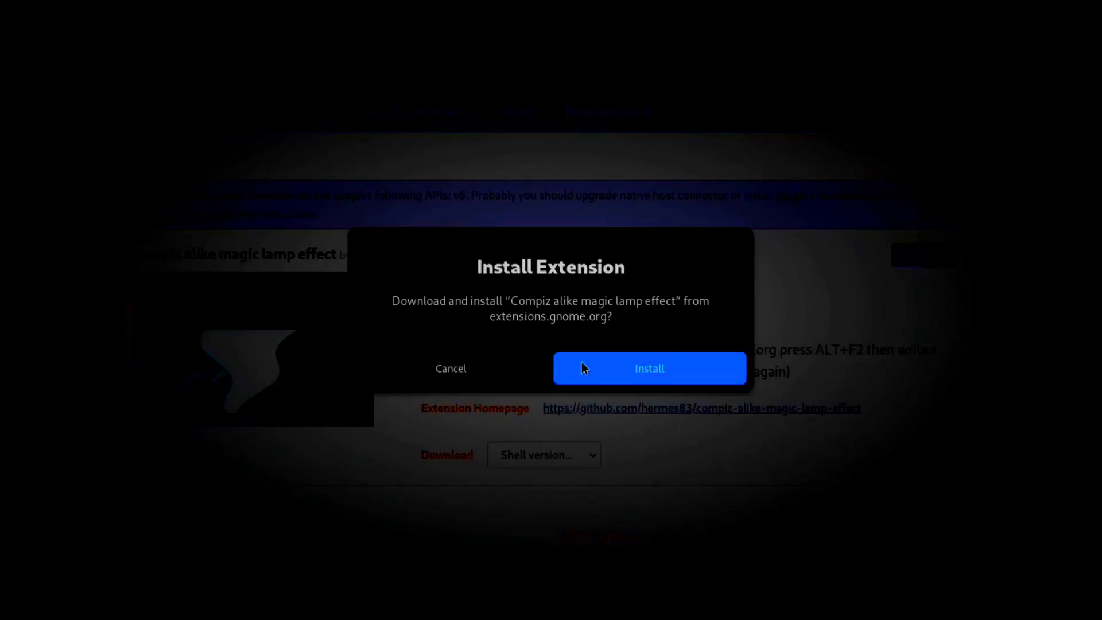
{"action": "left_click", "coordinate": [617, 357]}
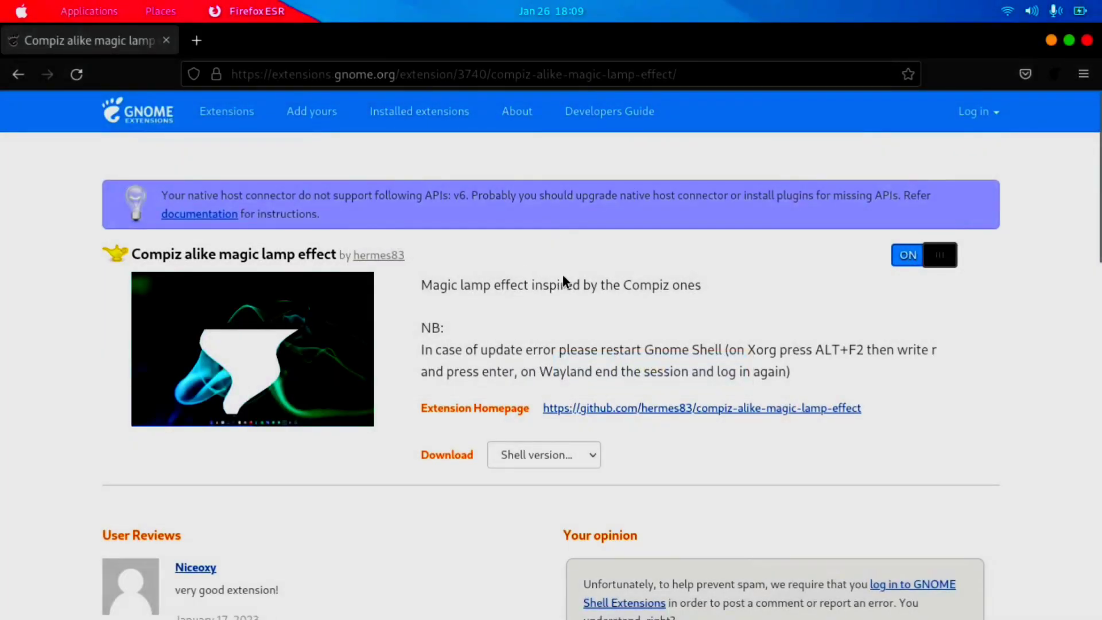
{"action": "left_click", "coordinate": [1088, 41]}
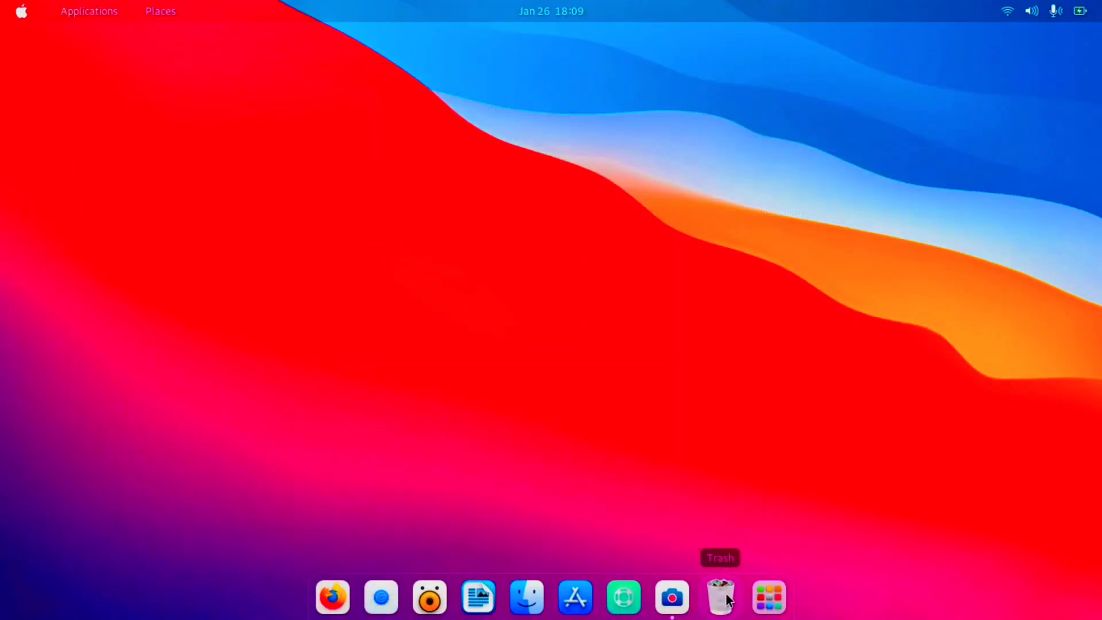
Open the Files window, minimise it, restore it and minimise it again to test the magic lamp effect.
{"action": "left_click", "coordinate": [524, 603]}
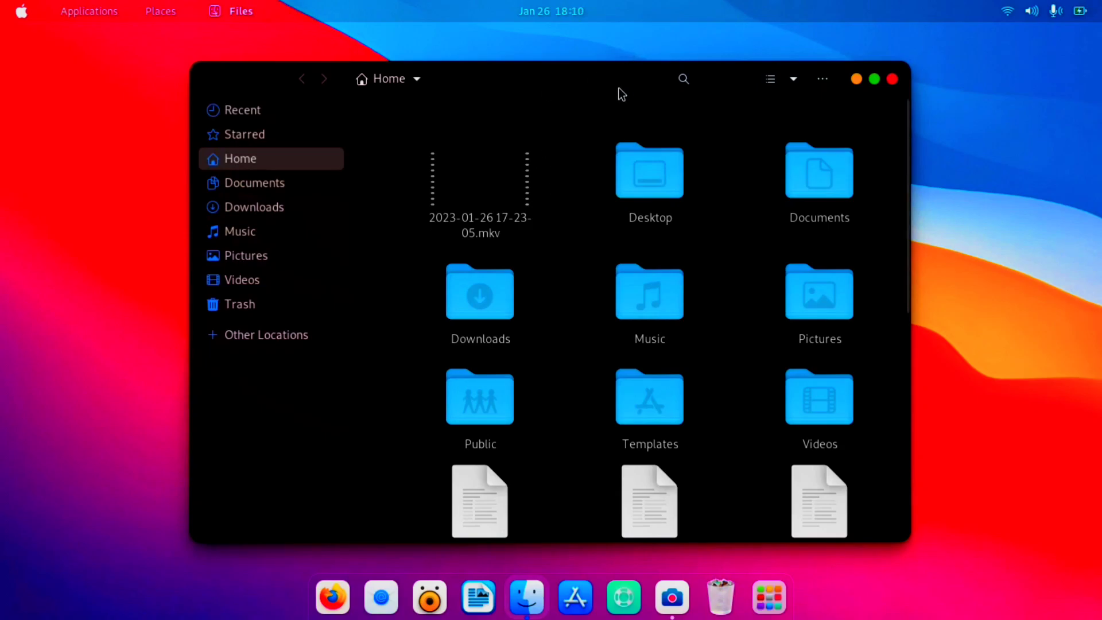
{"action": "left_click", "coordinate": [856, 79]}
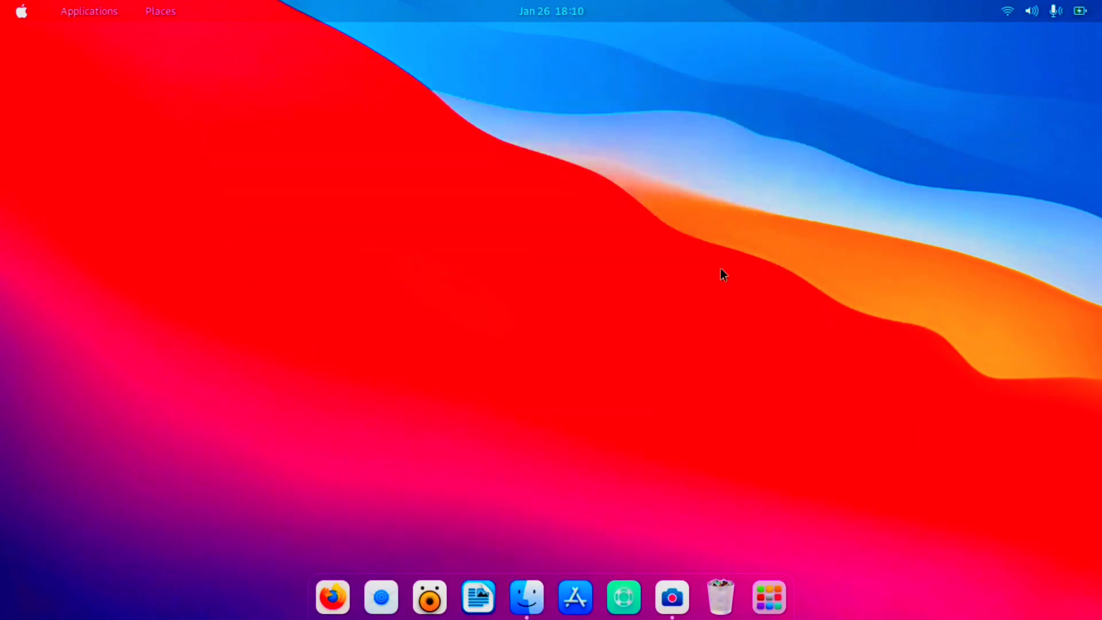
{"action": "left_click", "coordinate": [521, 603]}
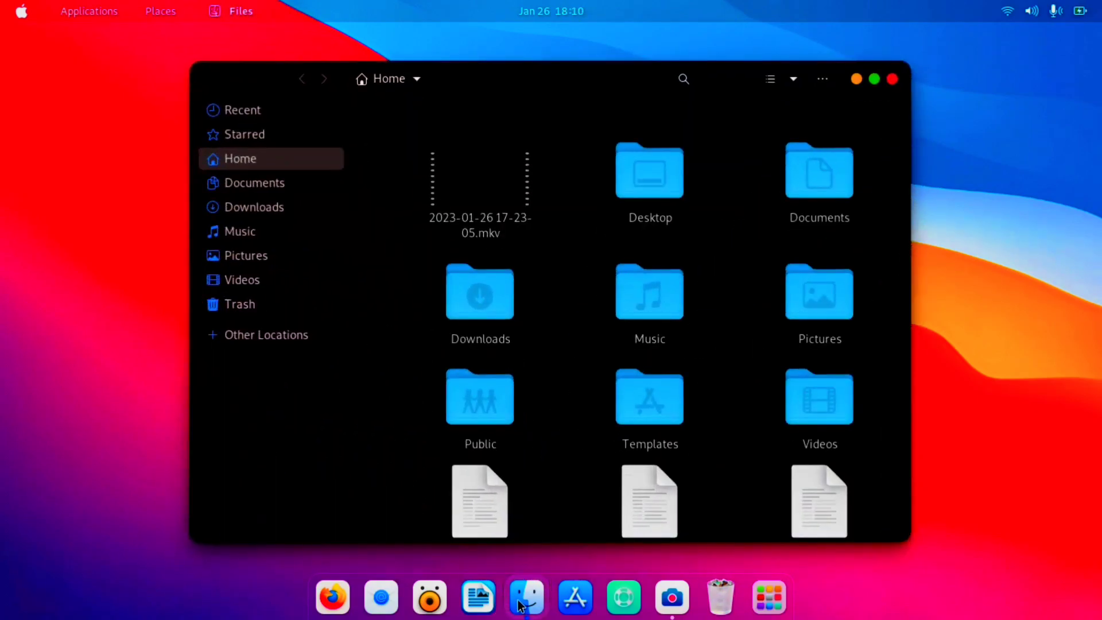
{"action": "left_click", "coordinate": [856, 79]}
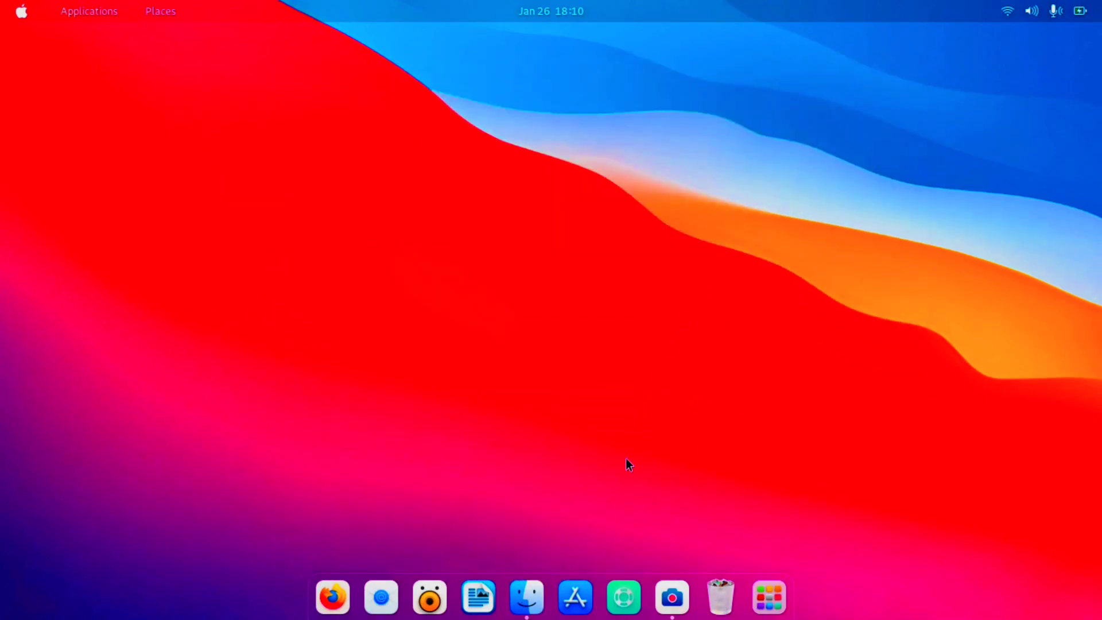
Dismiss the desktop context menu, show the full application grid and look through its pages to examine the themed icons.
{"action": "right_click", "coordinate": [669, 179]}
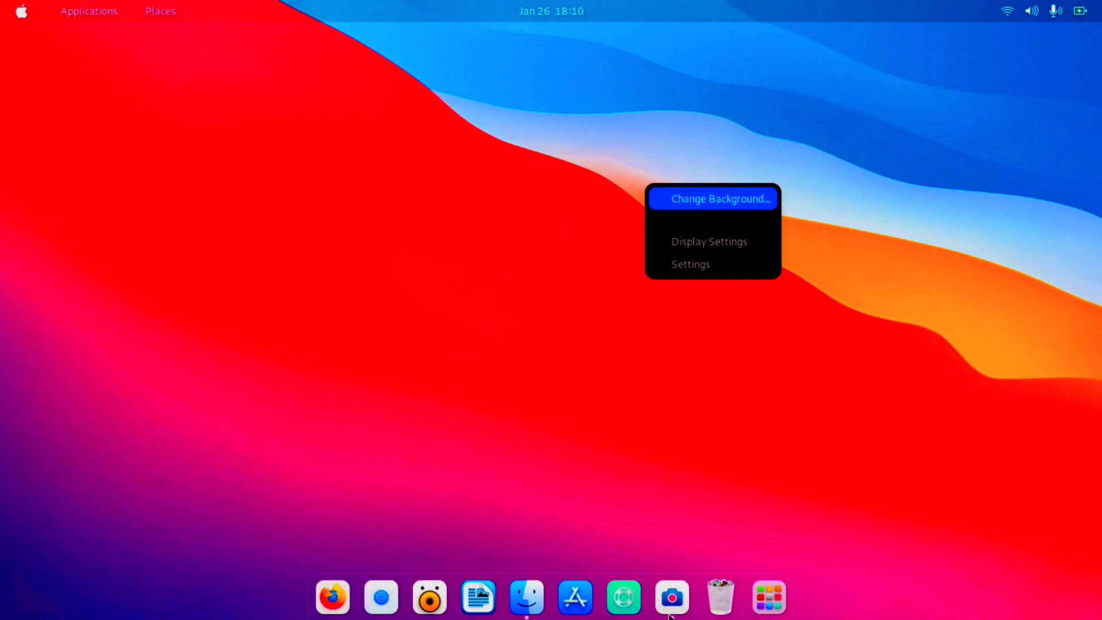
{"action": "left_click", "coordinate": [769, 605]}
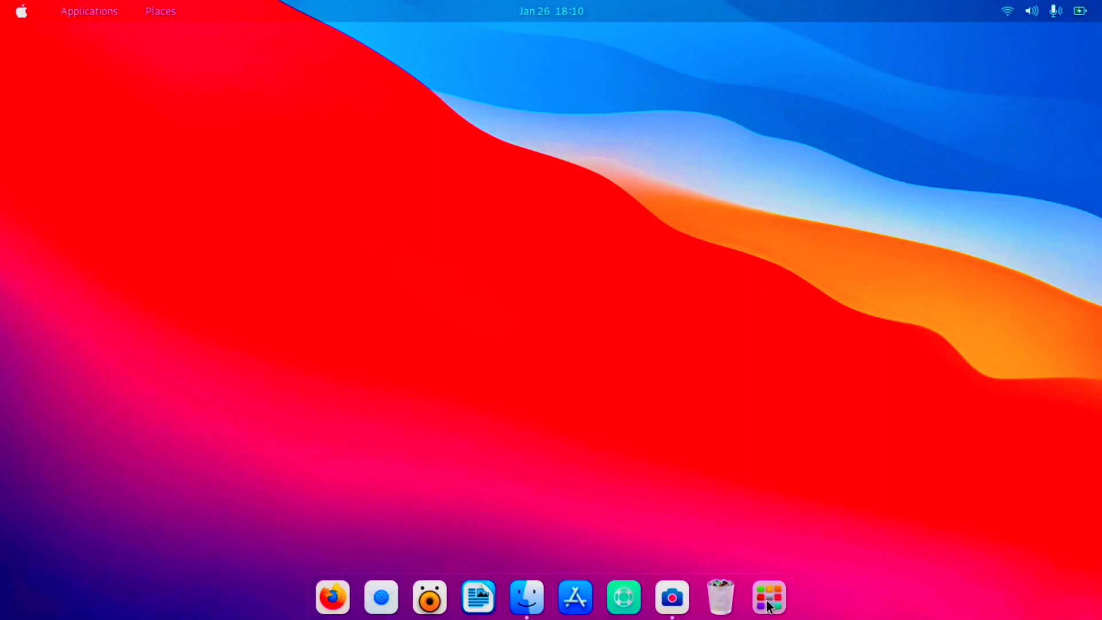
{"action": "left_click", "coordinate": [770, 606]}
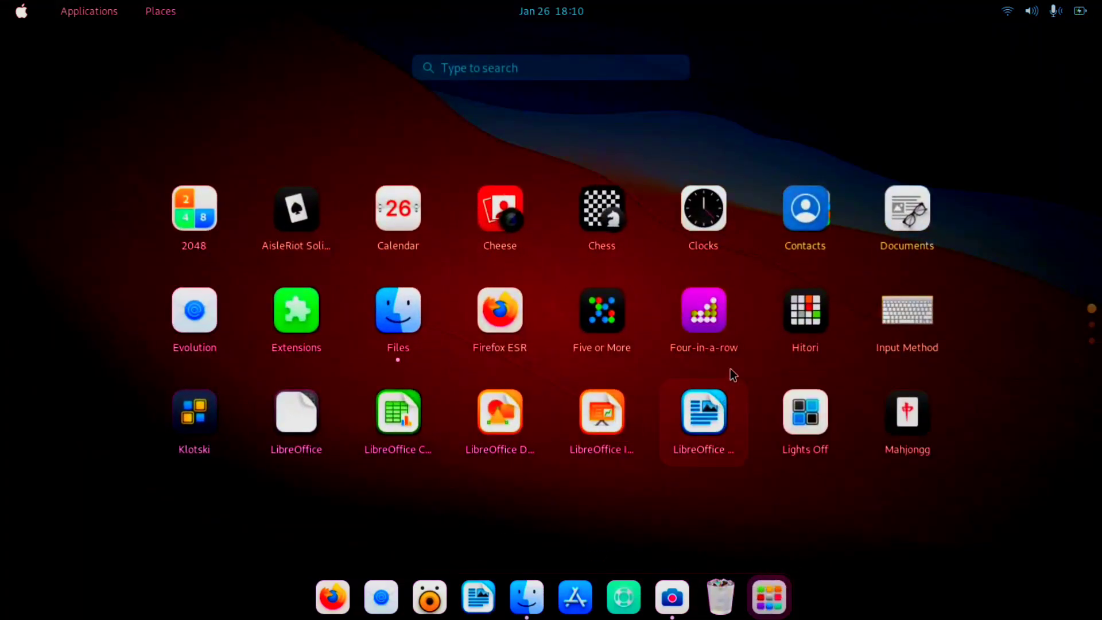
{"action": "scroll", "coordinate": [941, 279], "scroll_direction": "down", "scroll_amount": 1}
{"action": "scroll", "coordinate": [944, 282], "scroll_direction": "down", "scroll_amount": 1}
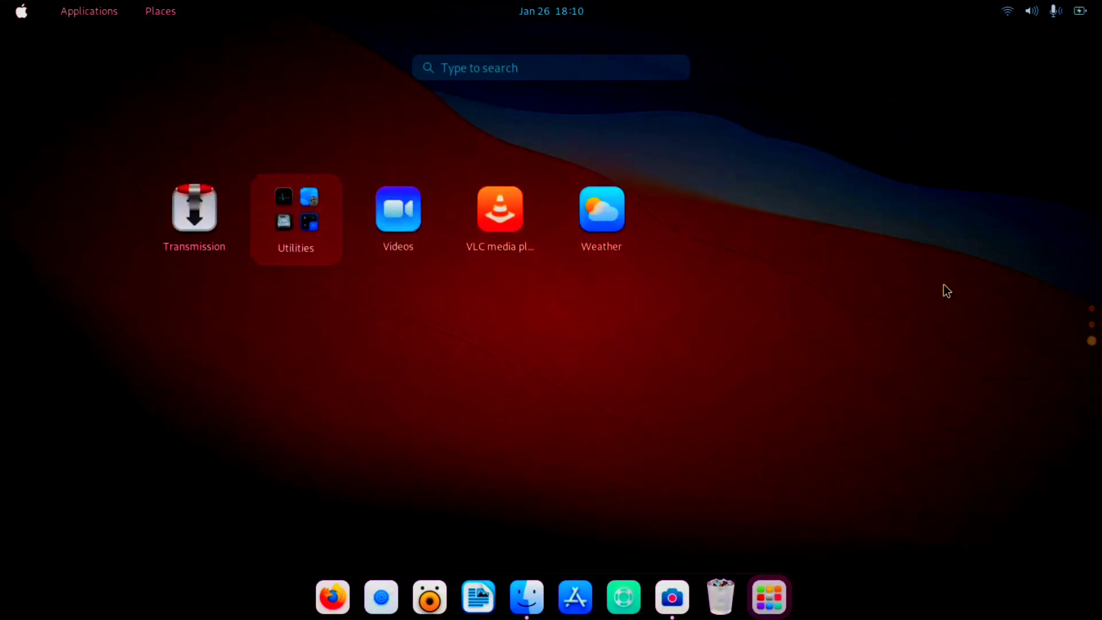
{"action": "scroll", "coordinate": [944, 286], "scroll_direction": "up", "scroll_amount": 2}
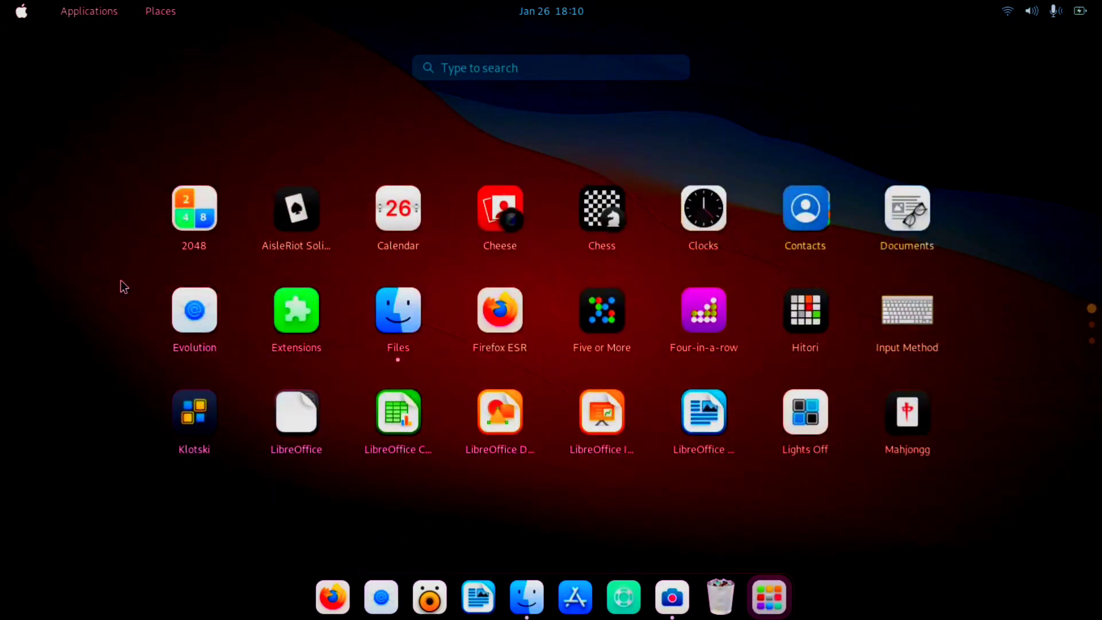
{"action": "scroll", "coordinate": [1056, 290], "scroll_direction": "down", "scroll_amount": 1}
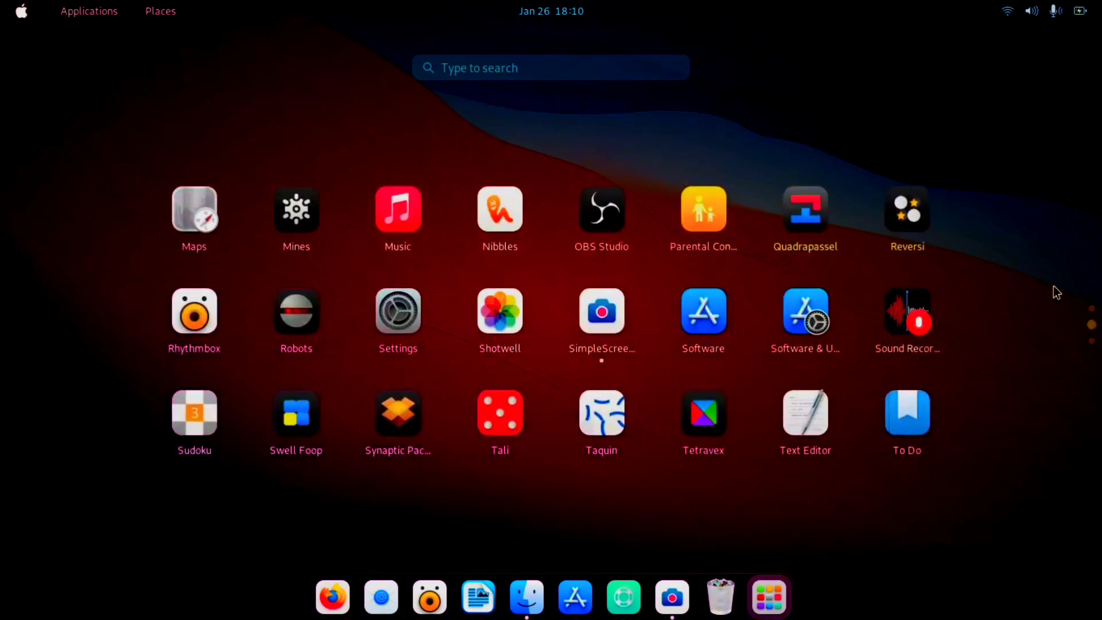